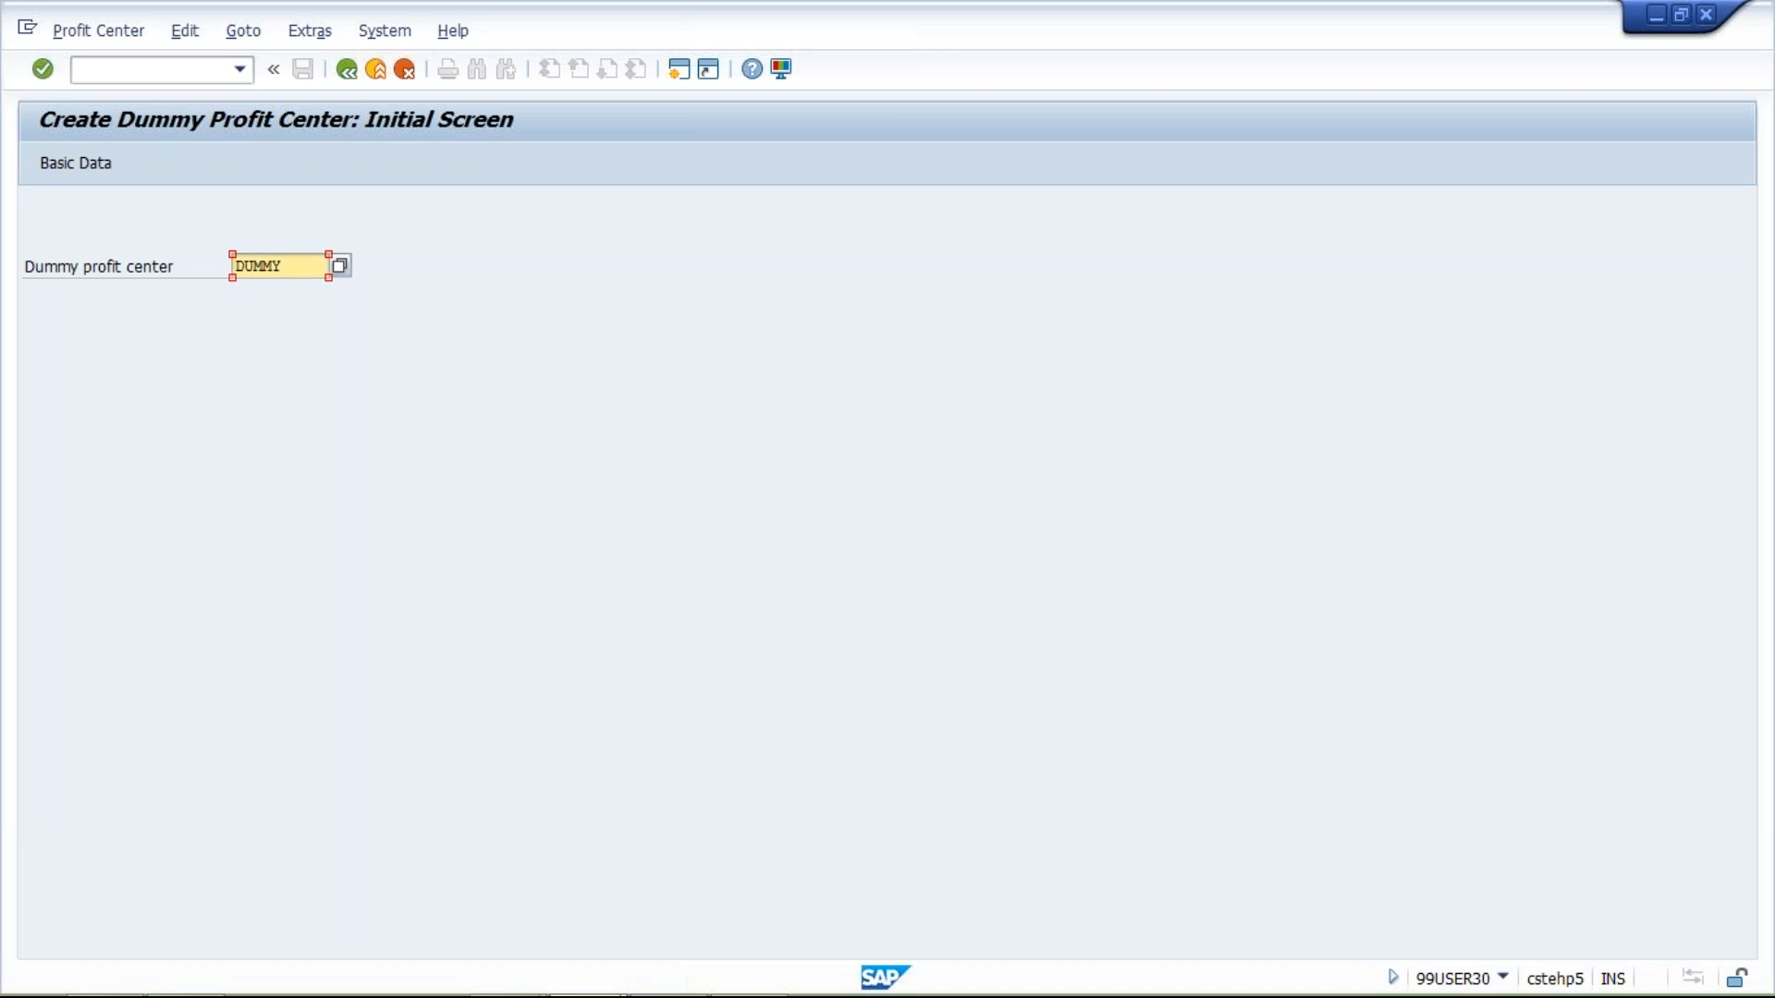
Open the basic data of the DUMMY dummy profit center and set its name and description to DUMMY PC
{"action": "key", "text": "Return"}
{"action": "left_click", "coordinate": [81, 164]}
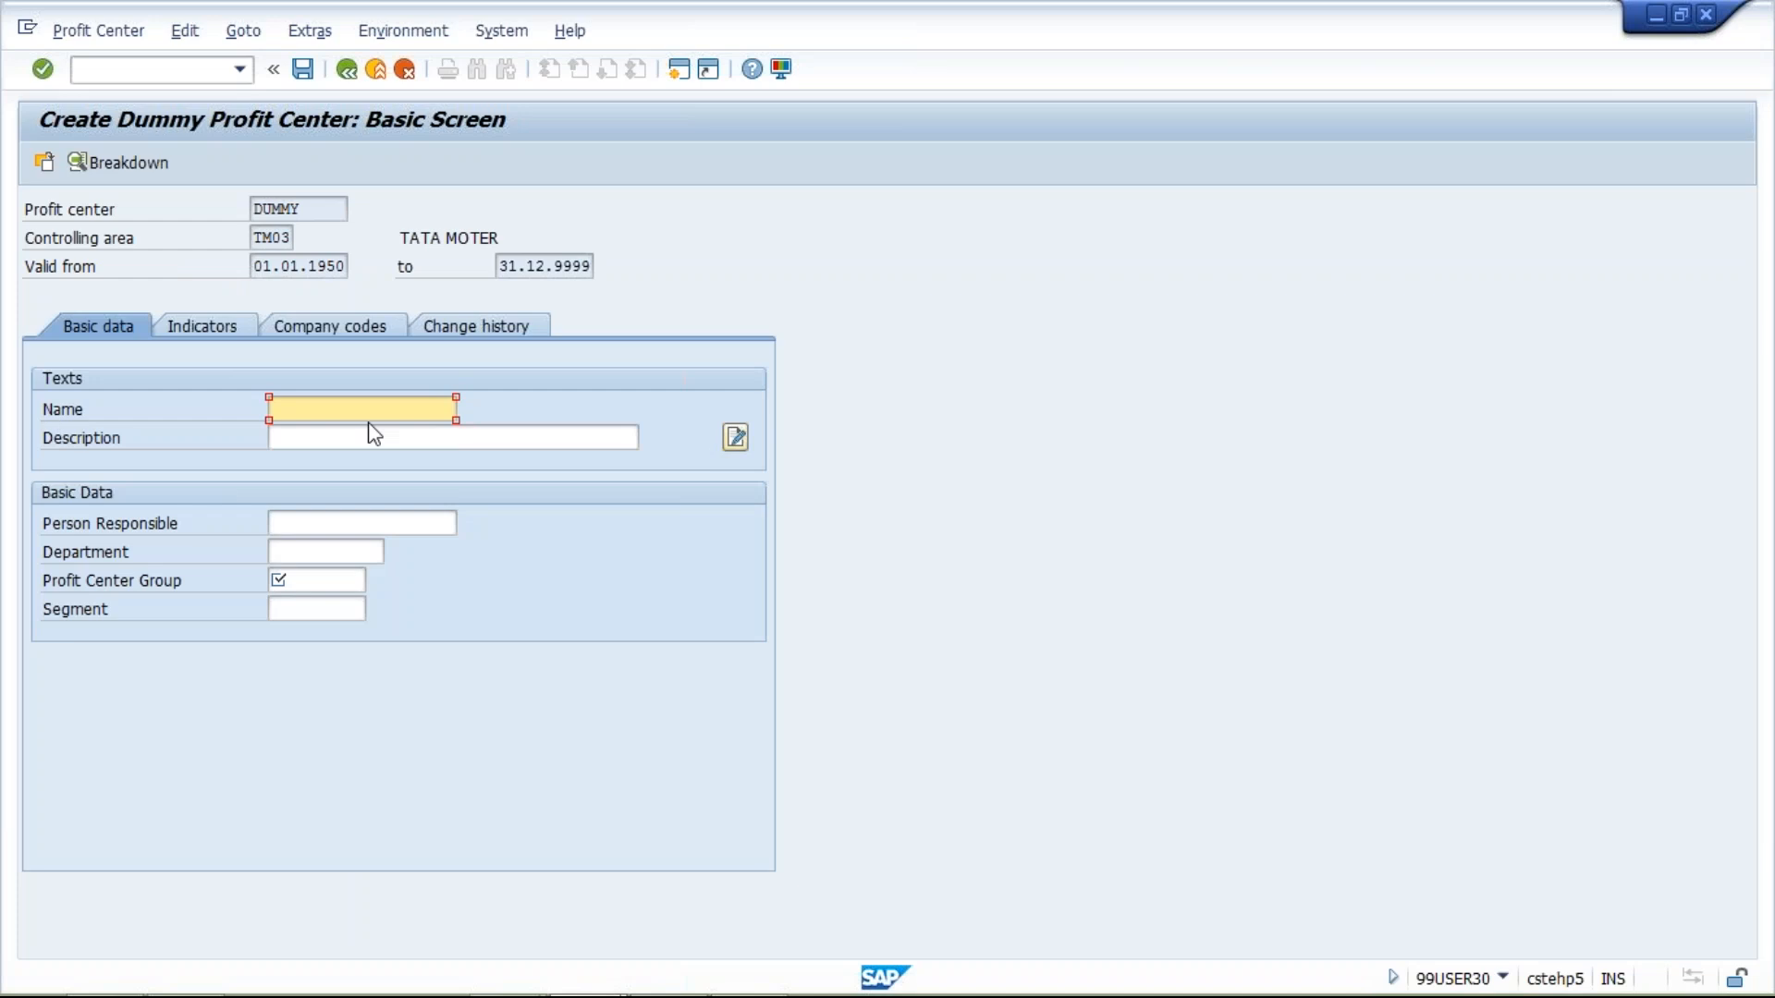
{"action": "type", "text": "DUMMY PC"}
{"action": "key", "text": "ctrl+a"}
{"action": "key", "text": "ctrl+c"}
{"action": "key", "text": "End"}
{"action": "key", "text": "Tab"}
{"action": "key", "text": "ctrl+v"}
Enter the person responsible, set the profit center group to TM03 and save the dummy profit center
{"action": "left_click", "coordinate": [284, 528]}
{"action": "type", "text": "KUMAR"}
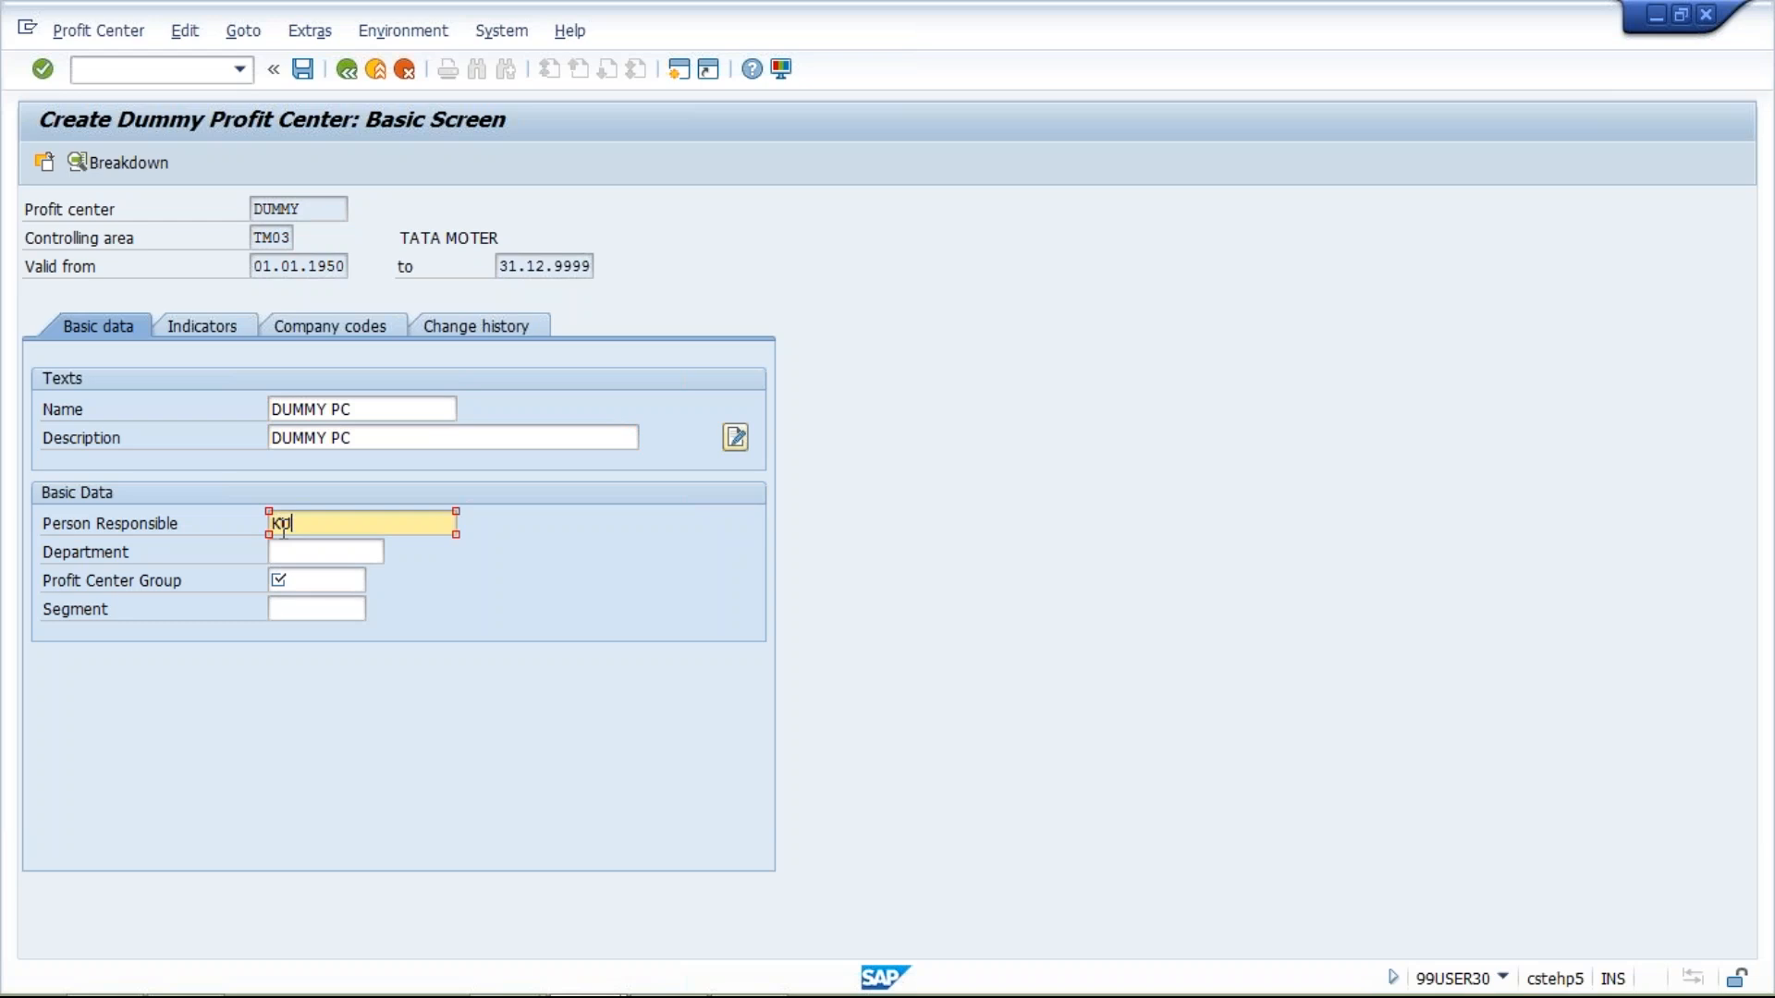
{"action": "left_click", "coordinate": [312, 575]}
{"action": "type", "text": "TM03"}
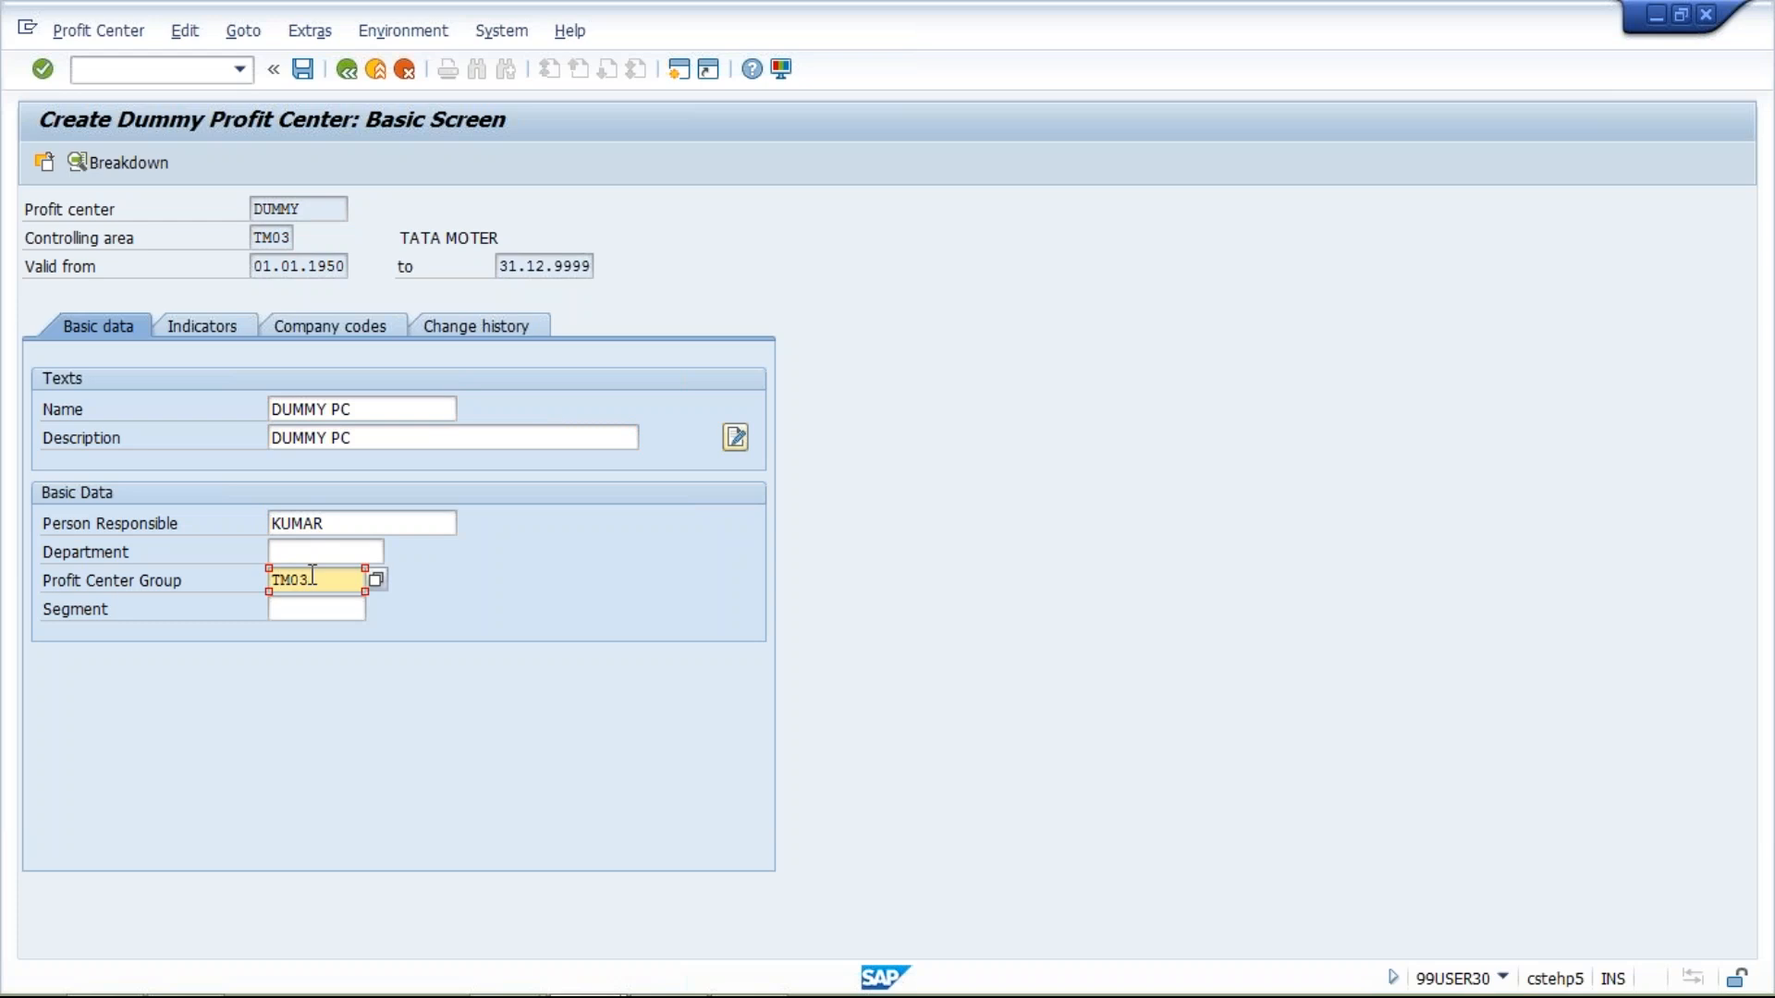
{"action": "key", "text": "Return"}
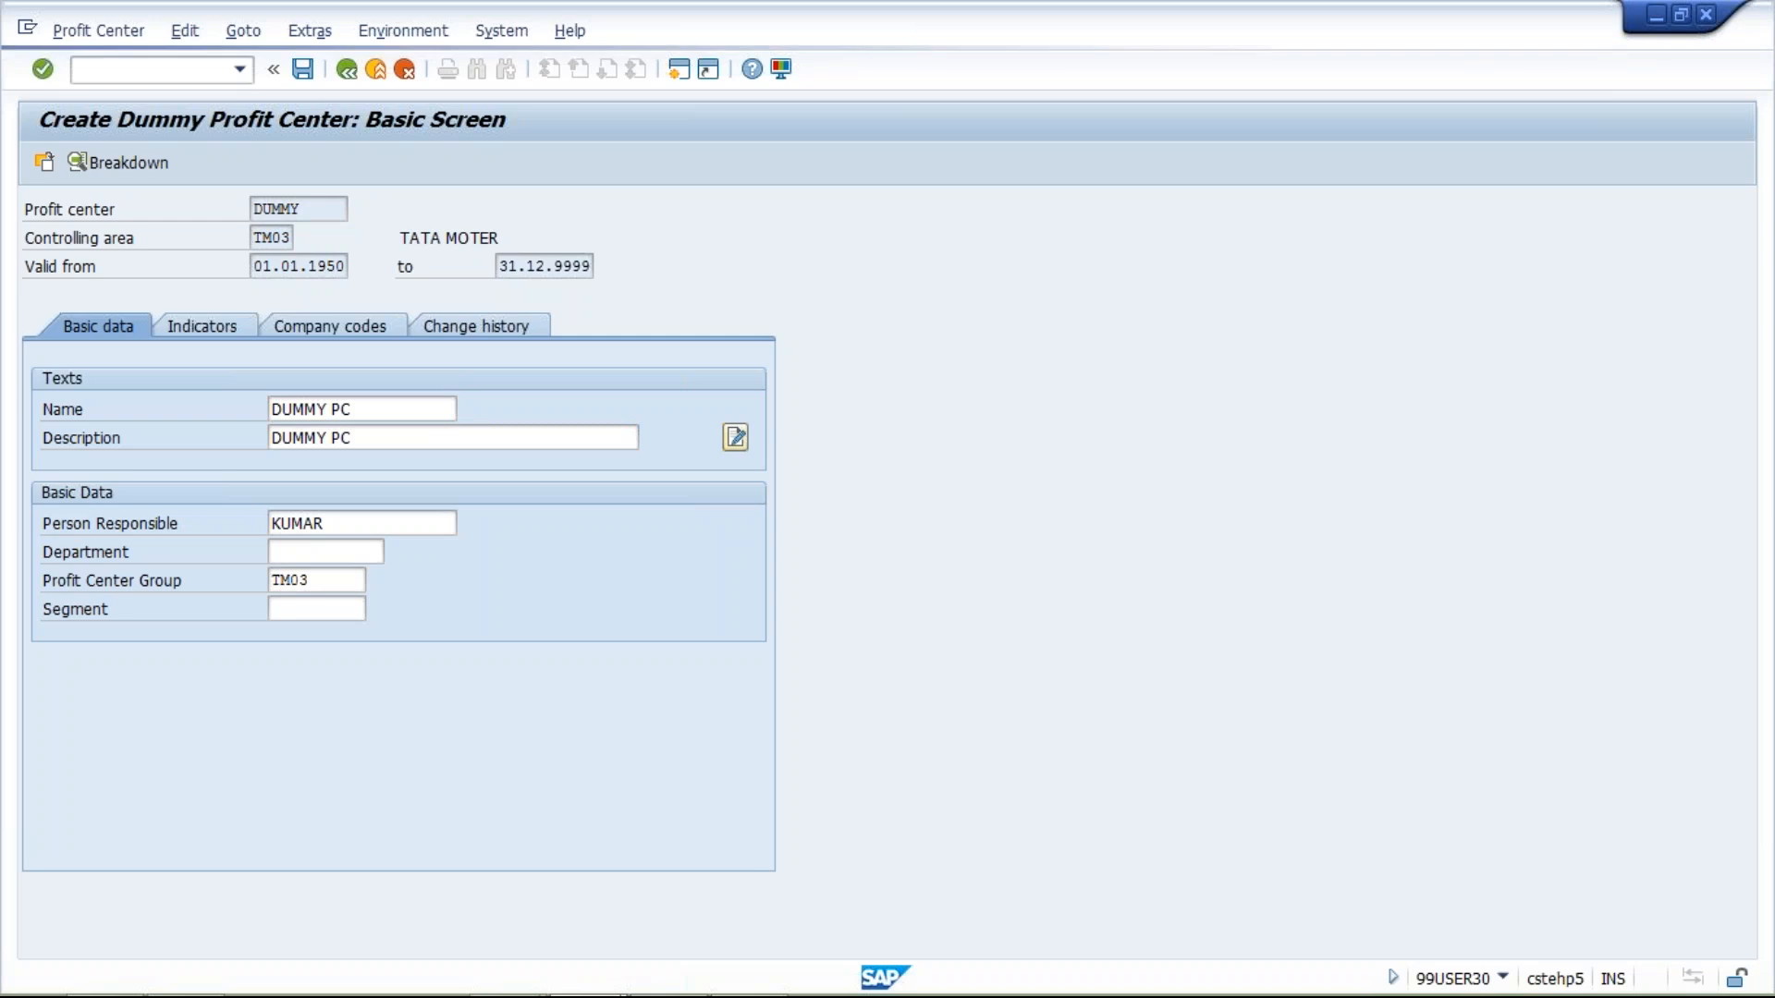
{"action": "key", "text": "ctrl+s"}
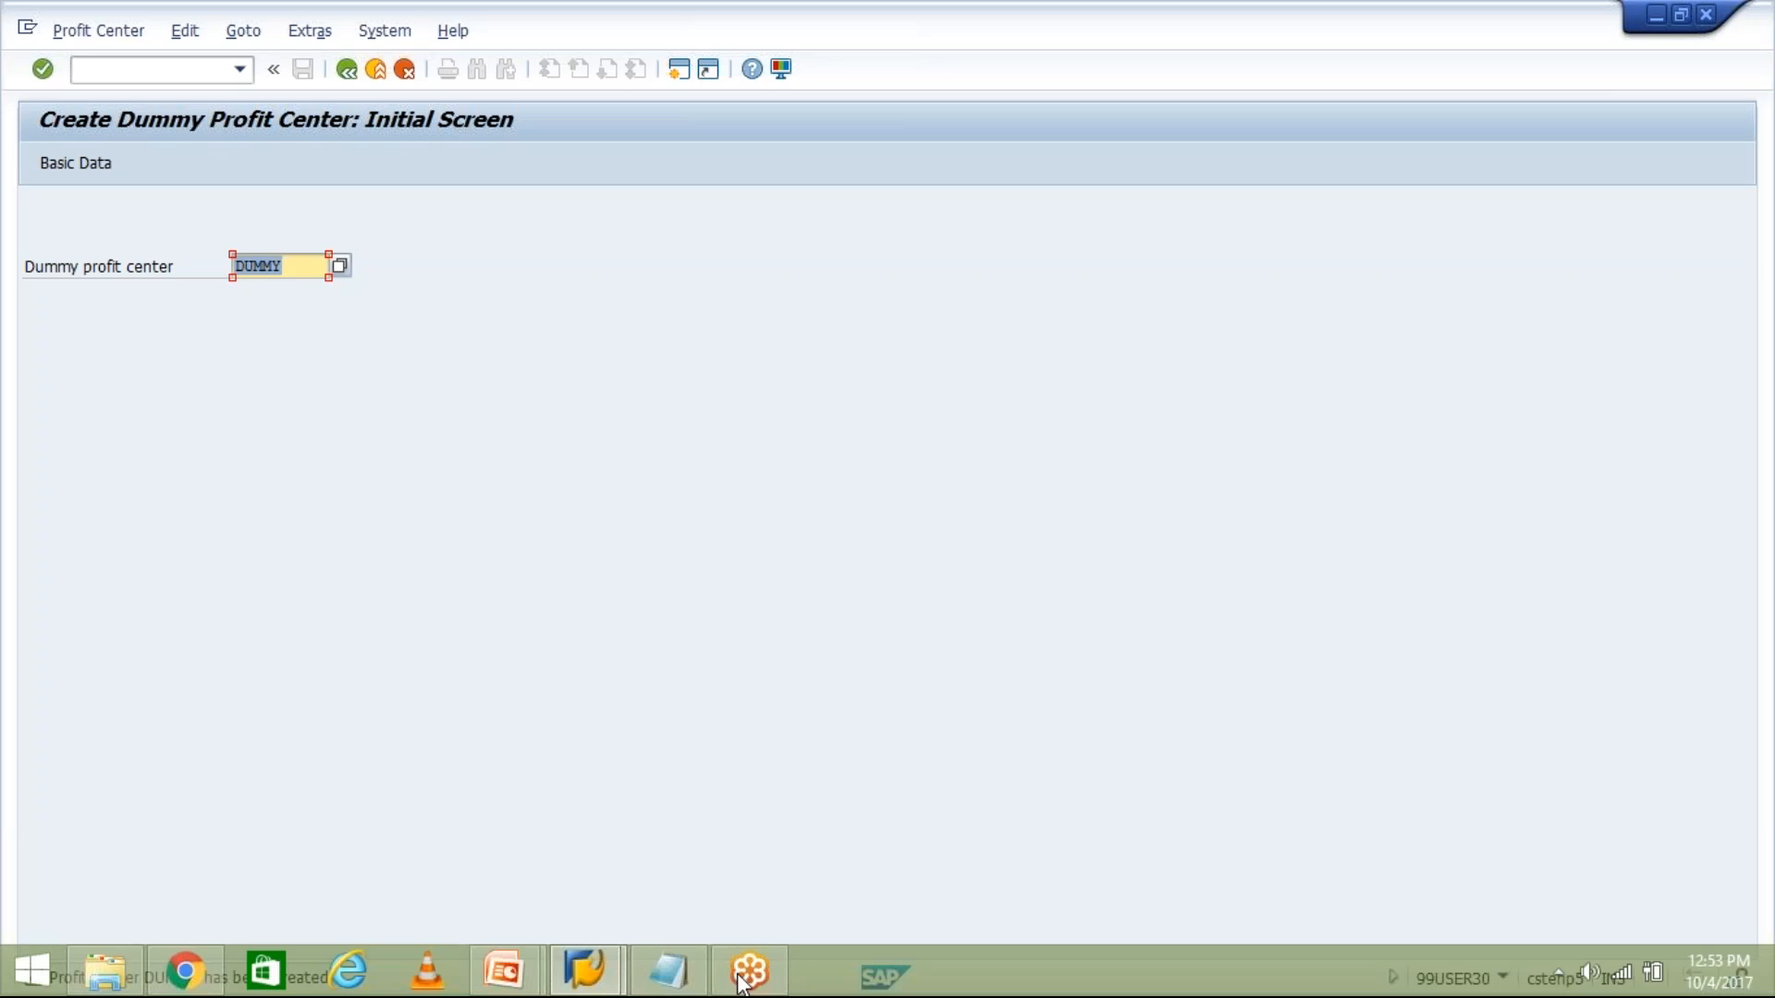
Switch to the Profit Center Accounting presentation in PowerPoint and copy the transaction code 1KEF from slide 4
{"action": "mouse_move", "coordinate": [740, 980]}
{"action": "mouse_move", "coordinate": [578, 985]}
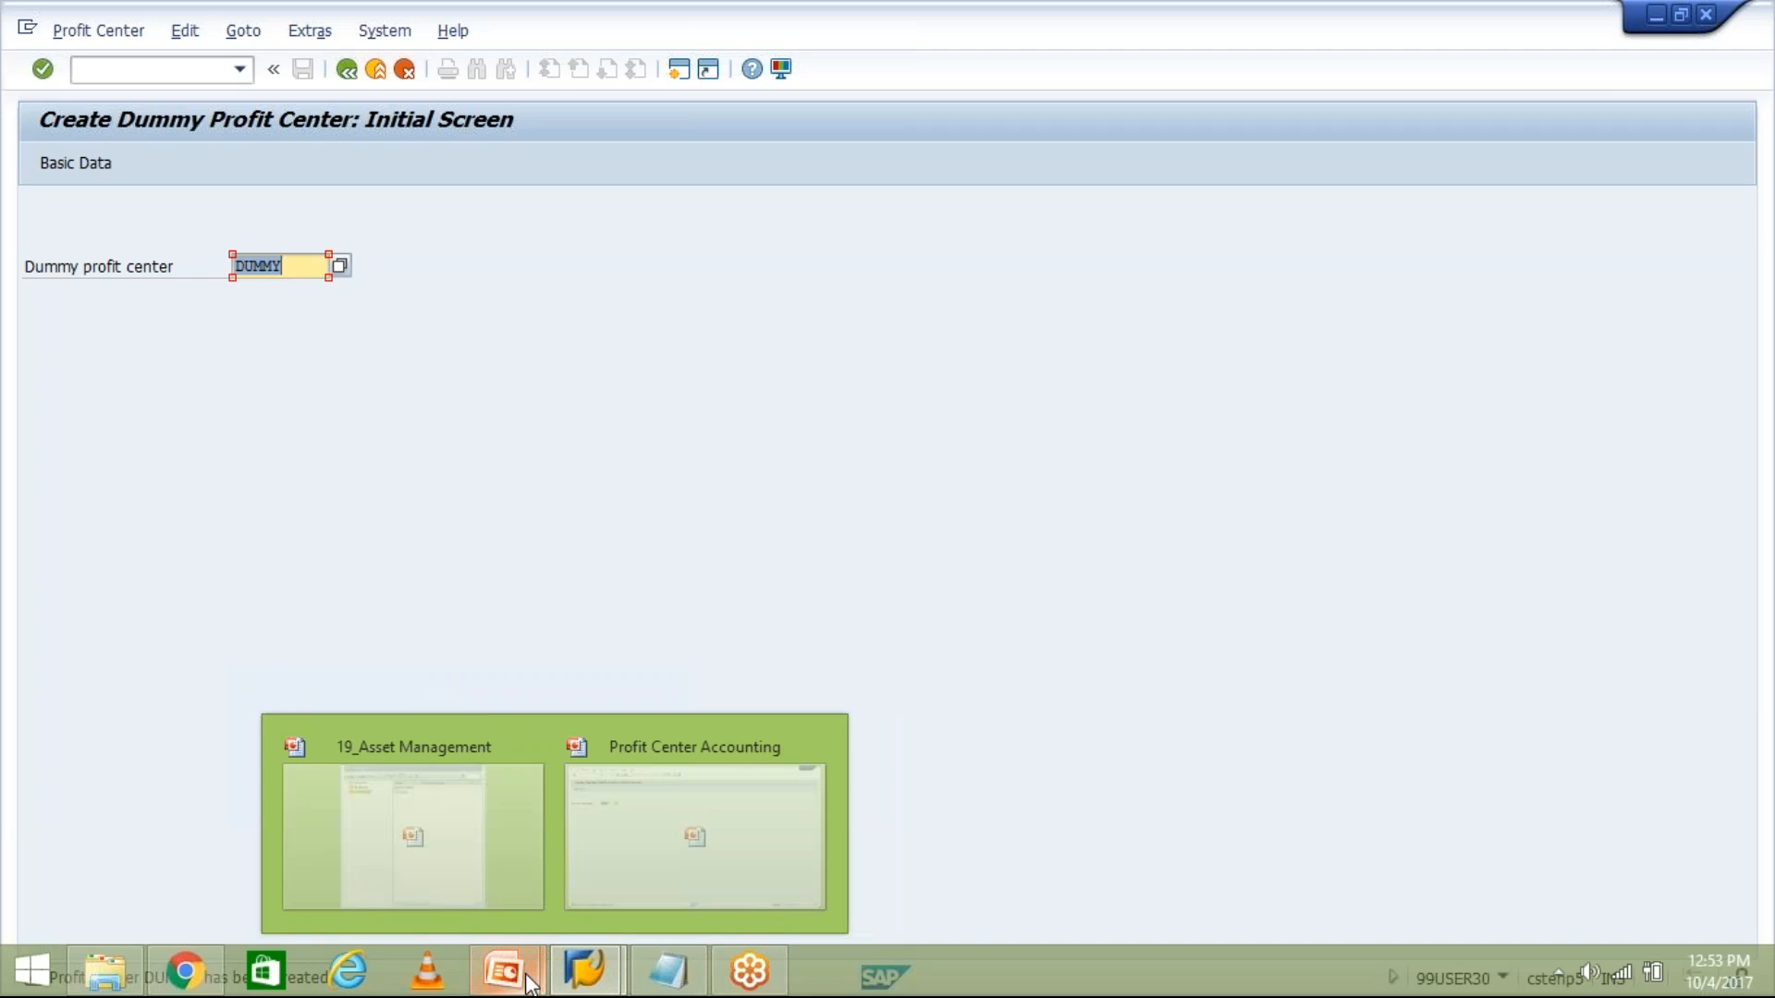
{"action": "left_click", "coordinate": [682, 857]}
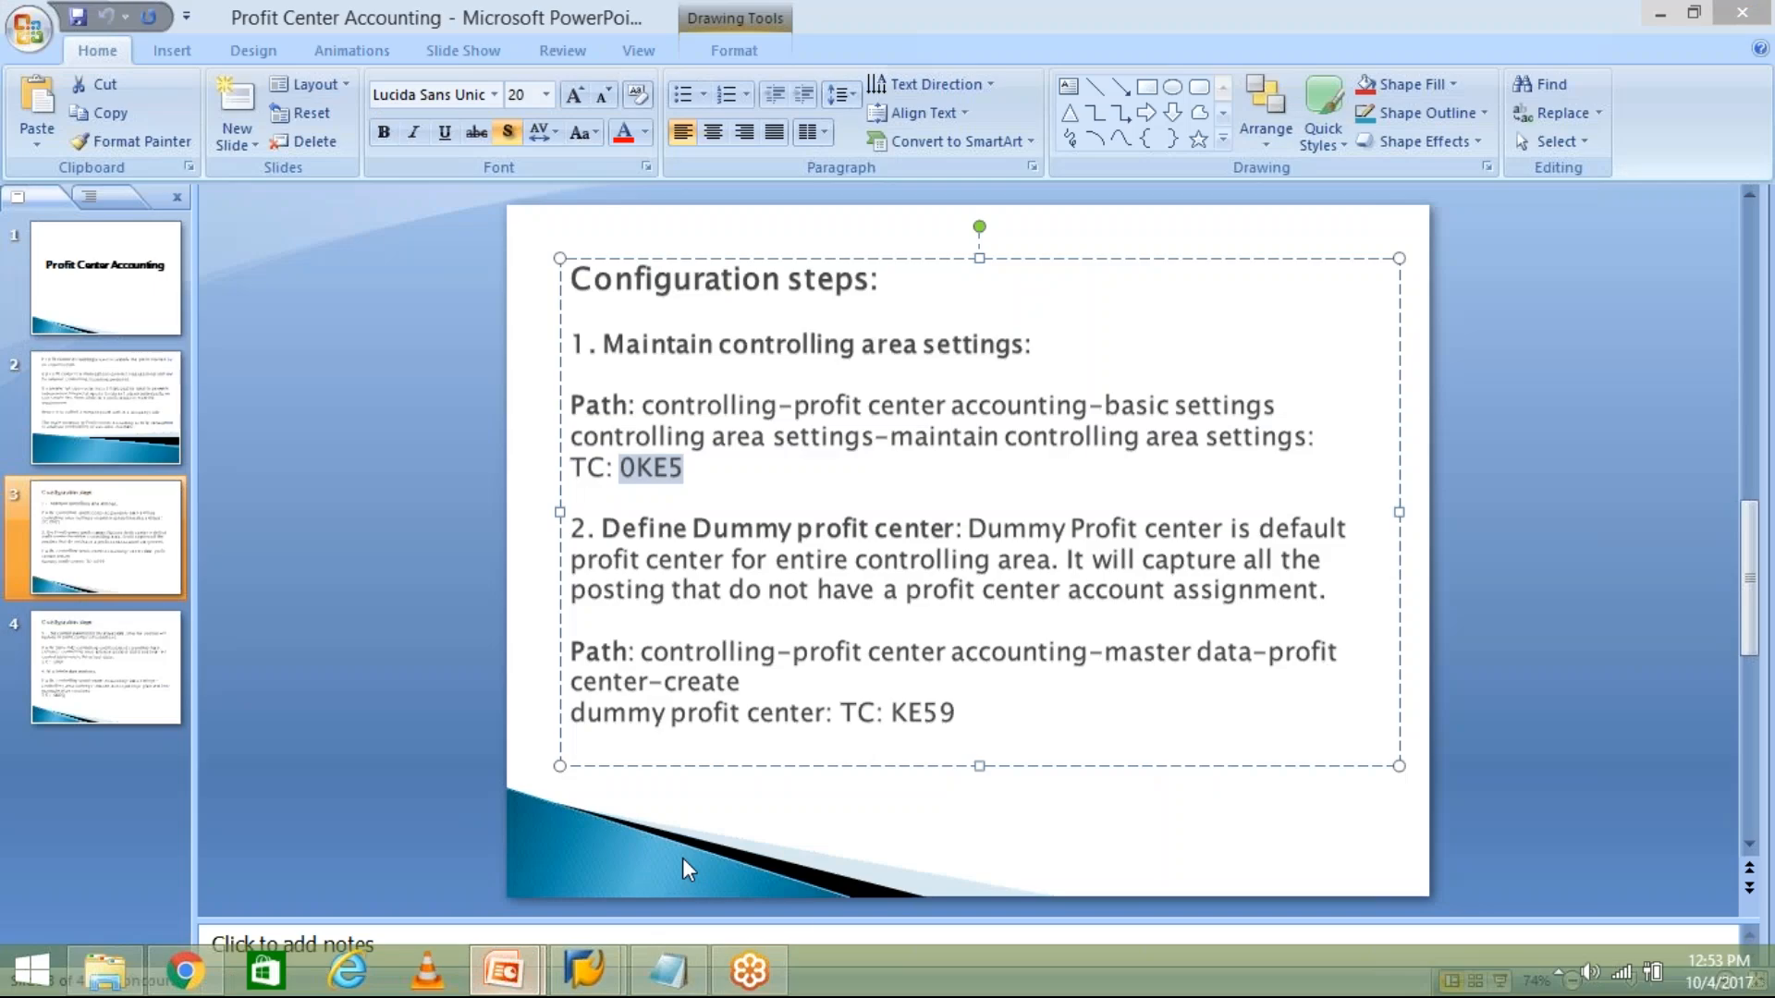
{"action": "left_click", "coordinate": [91, 695]}
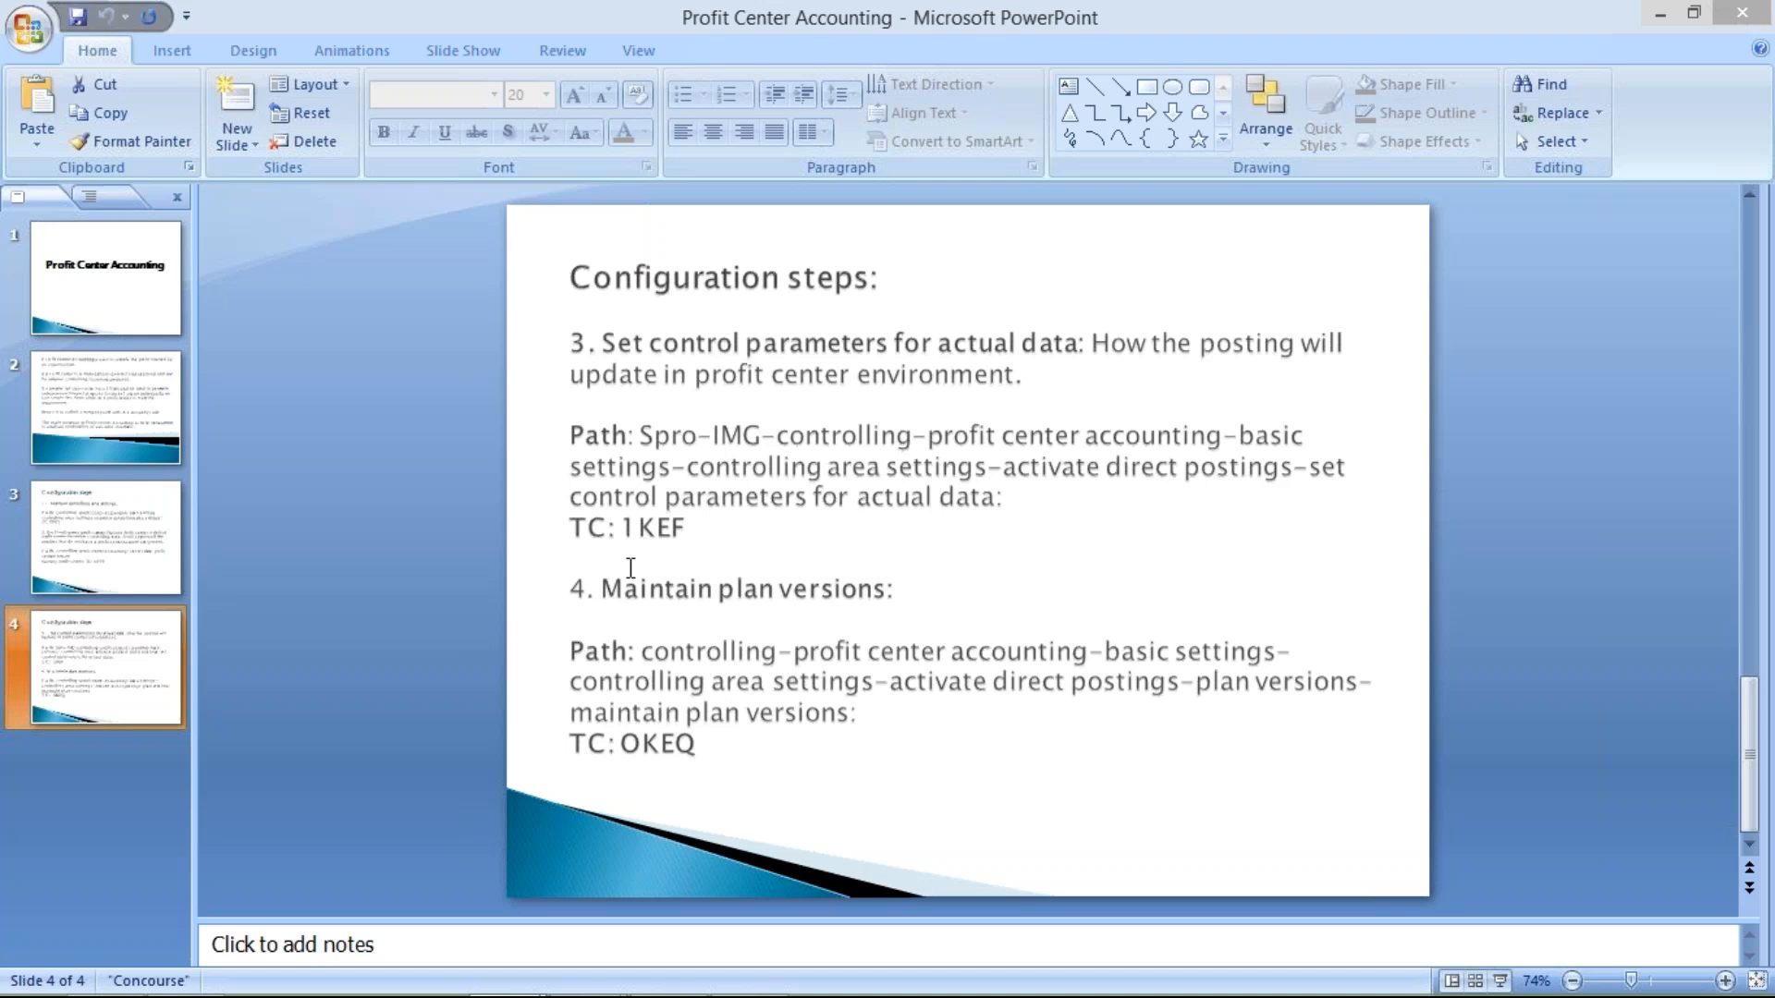
{"action": "left_click", "coordinate": [688, 529]}
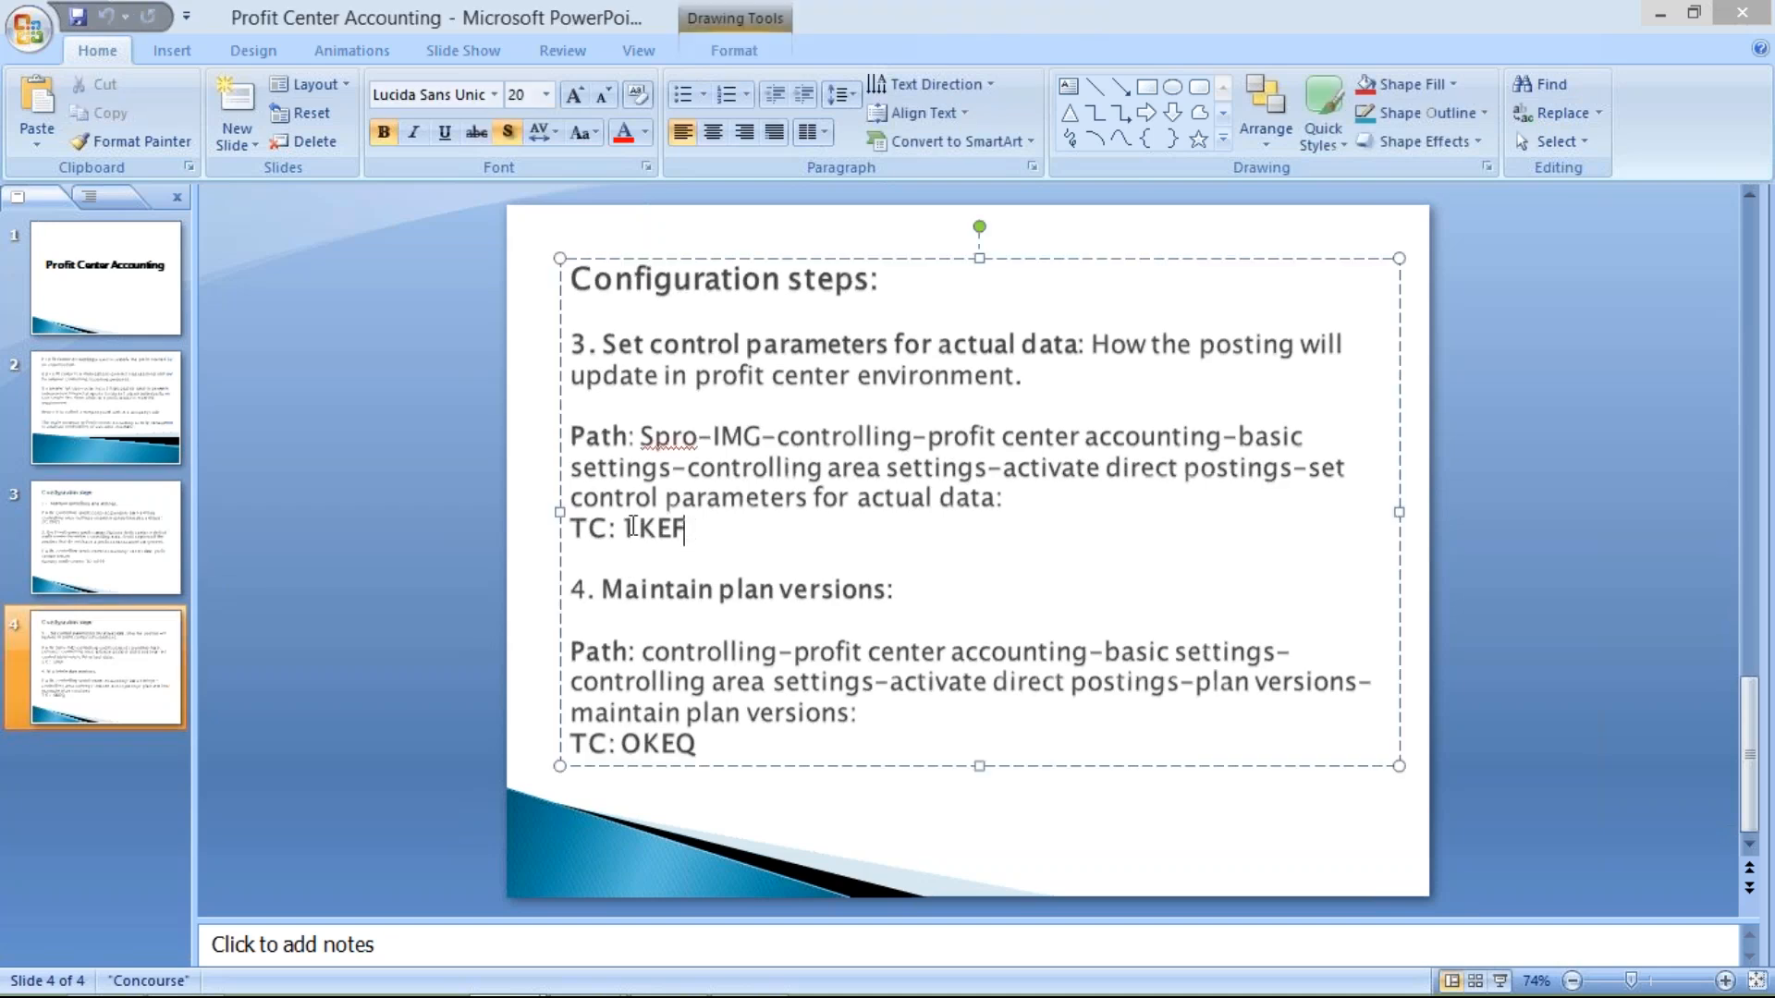
{"action": "left_click_drag", "start_coordinate": [688, 528], "coordinate": [619, 527]}
{"action": "key", "text": "ctrl+c"}
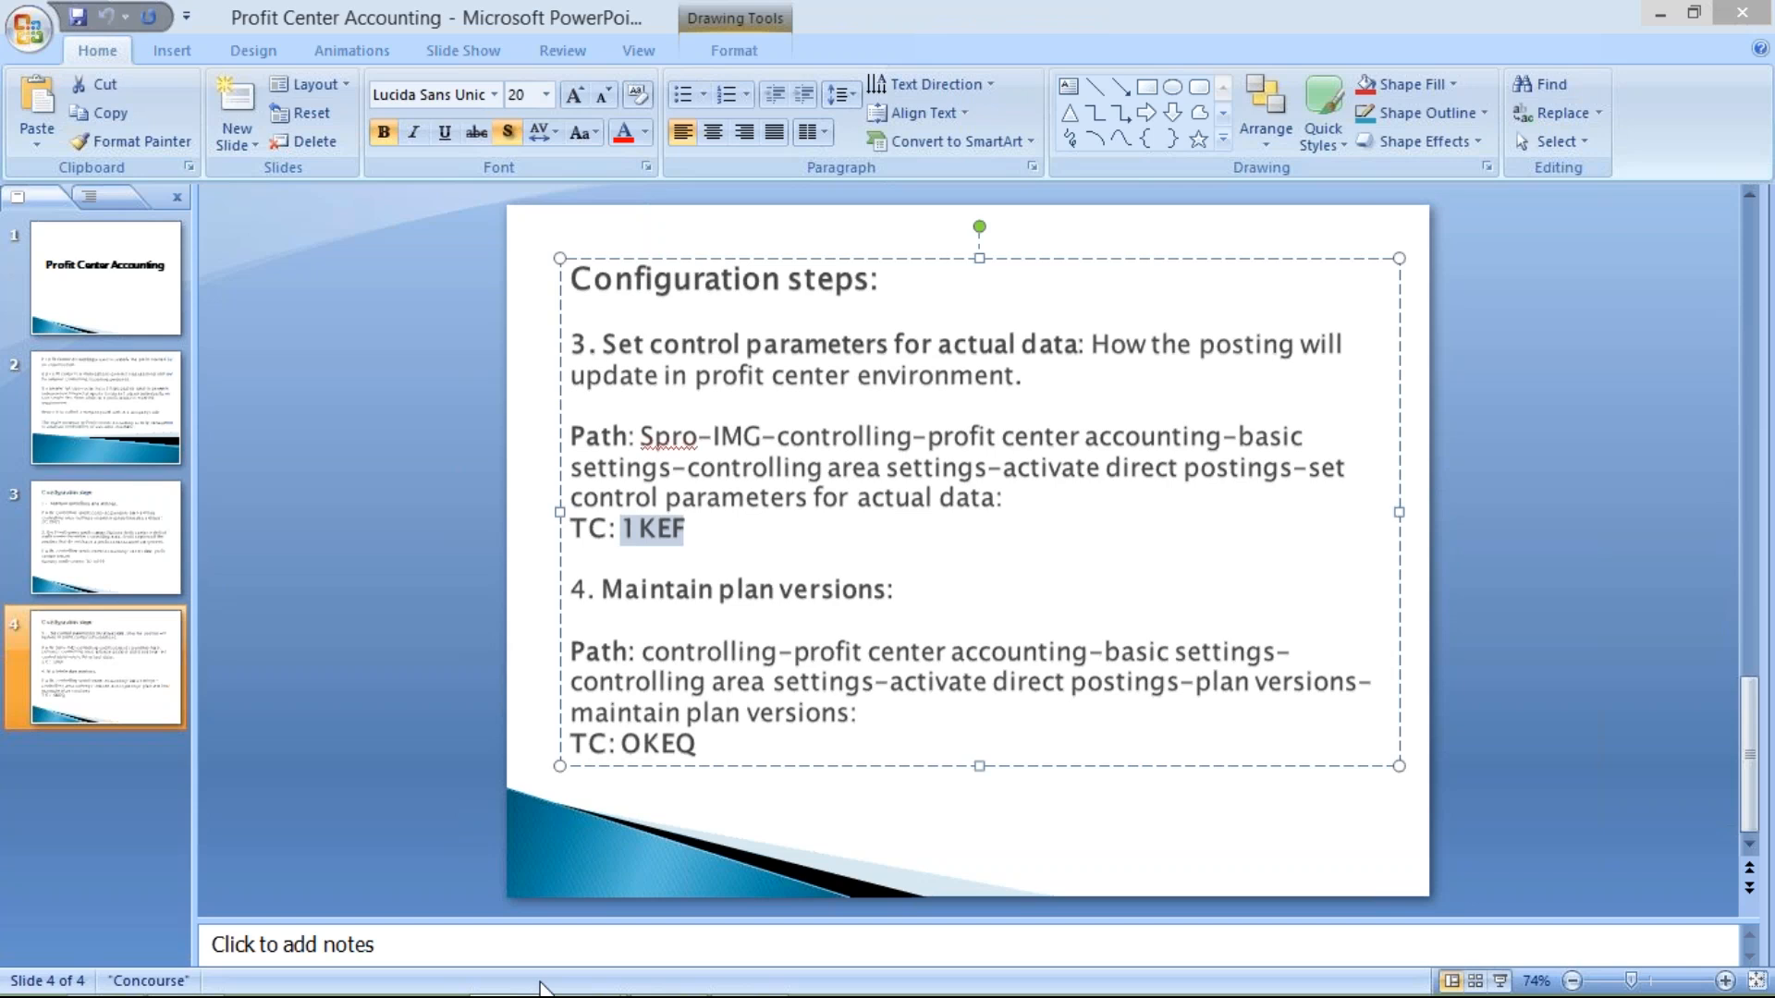
Switch back to SAP and open transaction 1KEF with /N1KEF to maintain the control parameters for actual postings
{"action": "left_click", "coordinate": [798, 848]}
{"action": "left_click", "coordinate": [148, 70]}
{"action": "key", "text": "ctrl+v"}
{"action": "key", "text": "Left"}
{"action": "key", "text": "Left"}
{"action": "key", "text": "Left"}
{"action": "key", "text": "Left"}
{"action": "type", "text": "/N"}
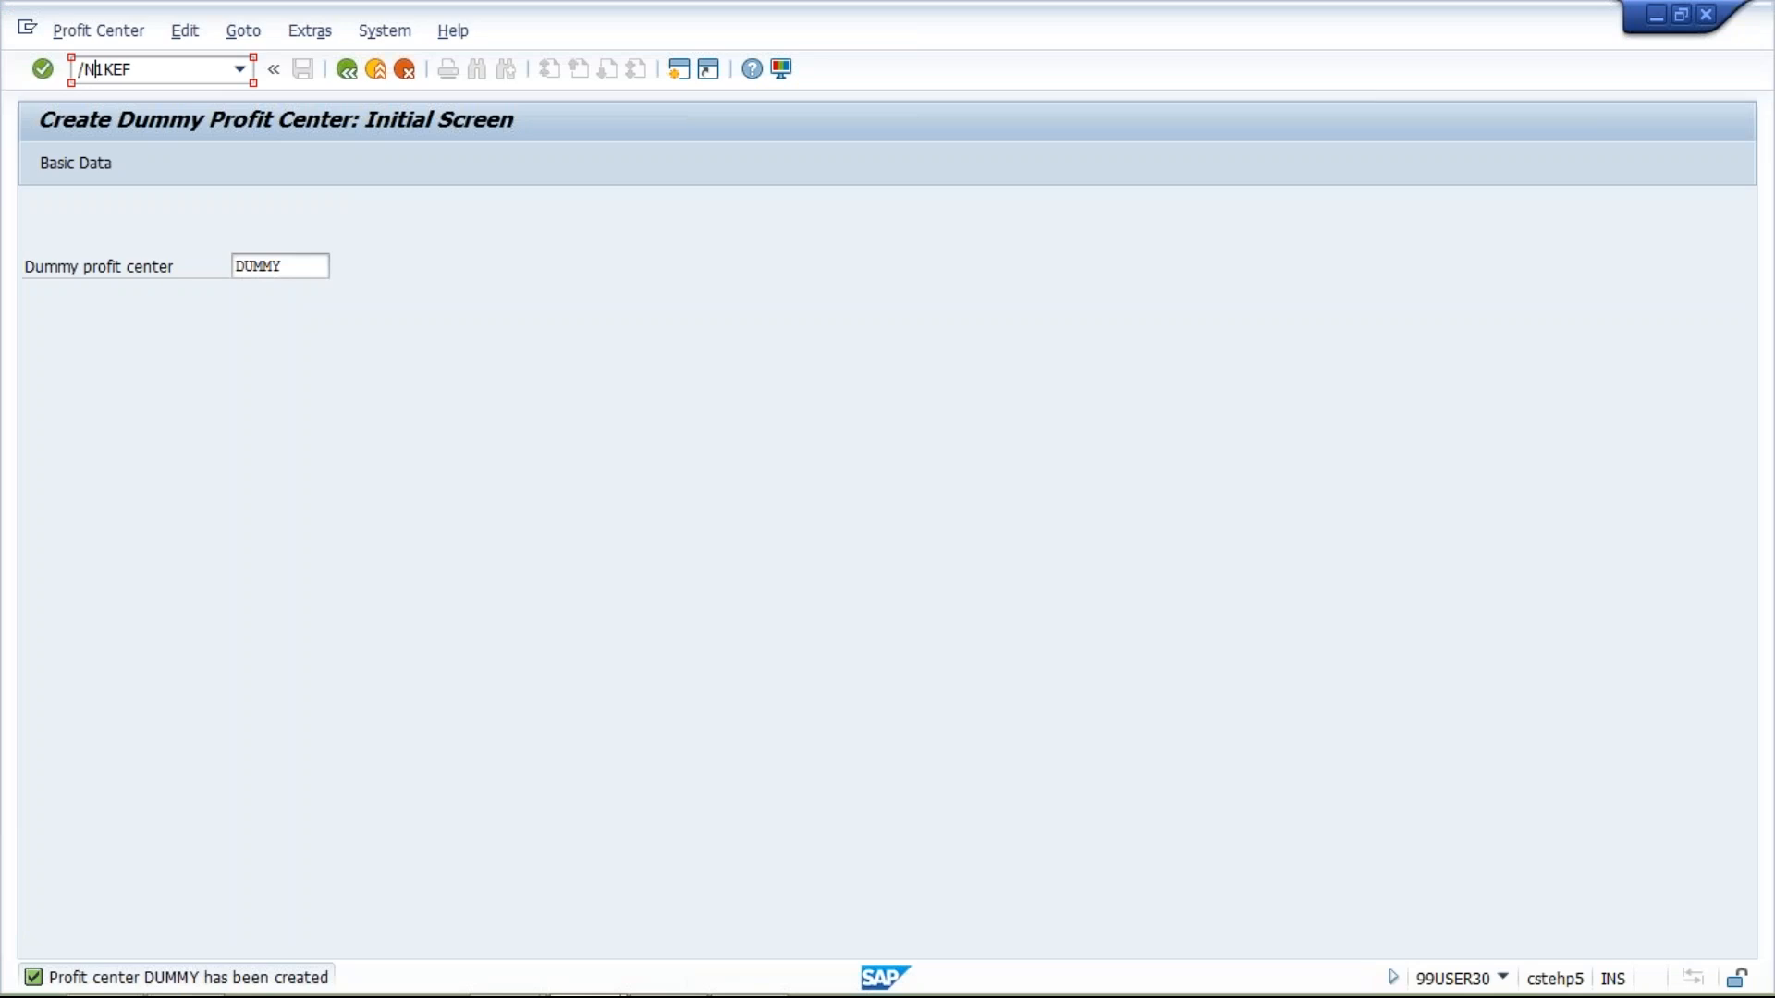
{"action": "key", "text": "Return"}
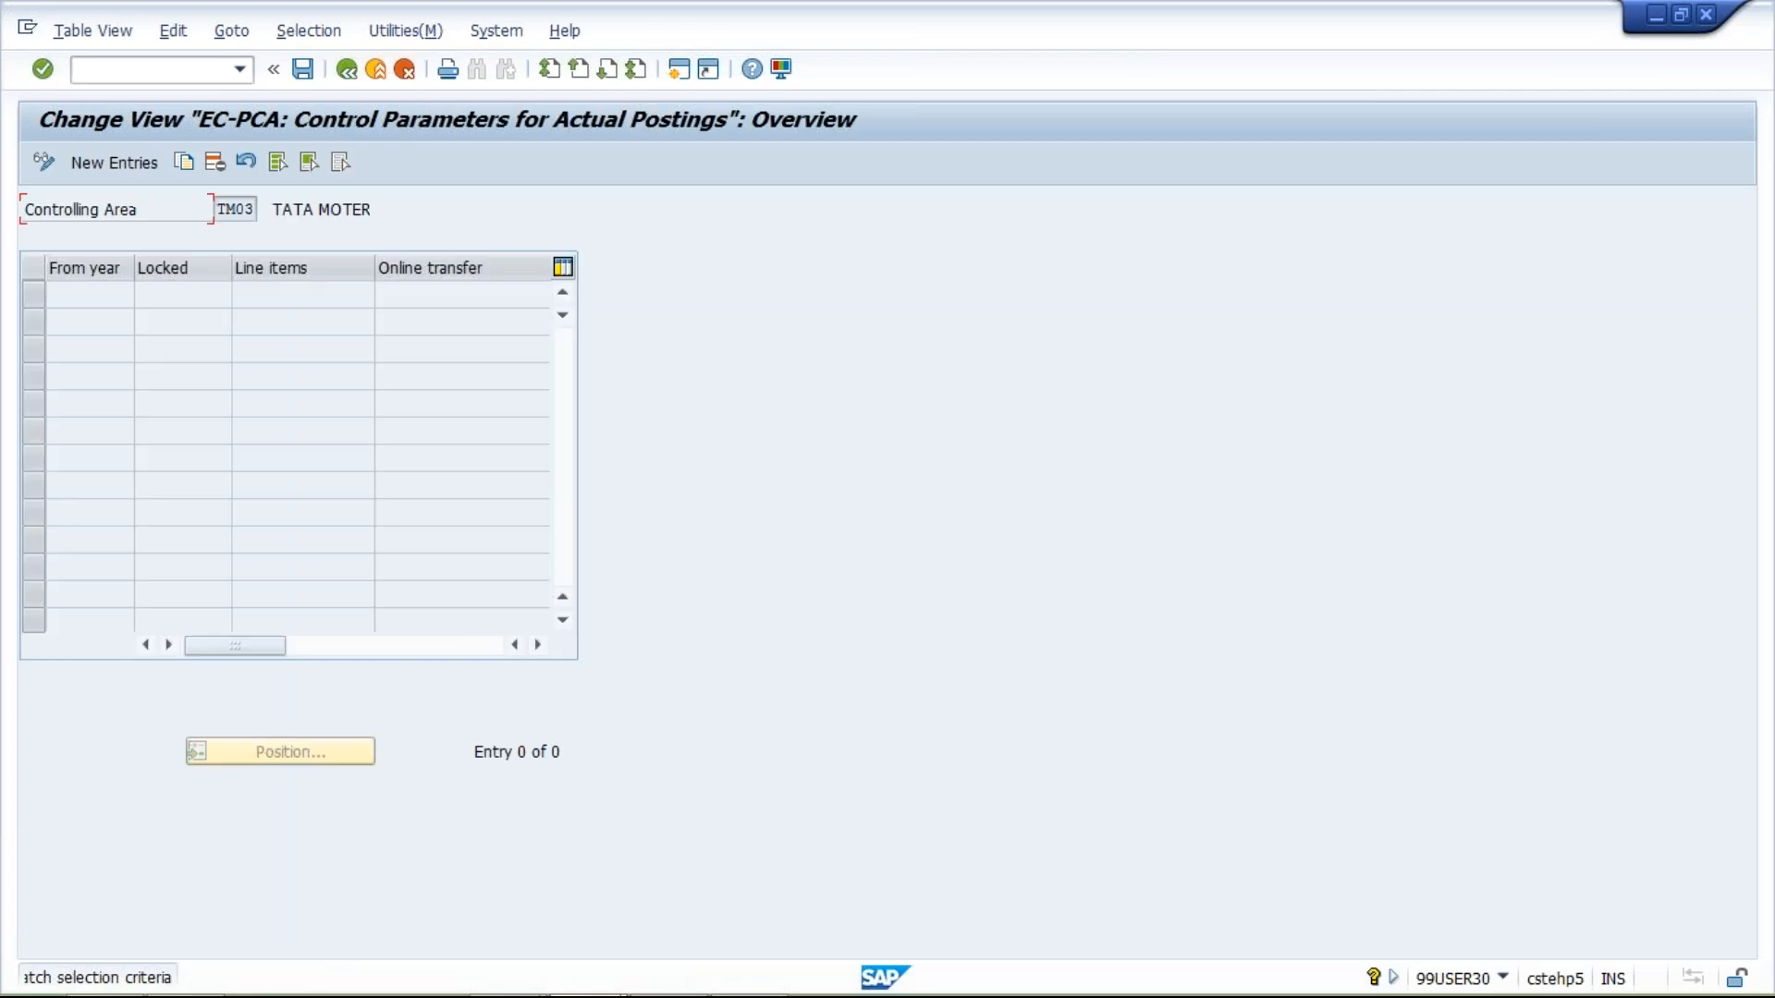
Add a control parameter entry from year 2017 with line items and online transfer enabled, and save it
{"action": "left_click", "coordinate": [114, 163]}
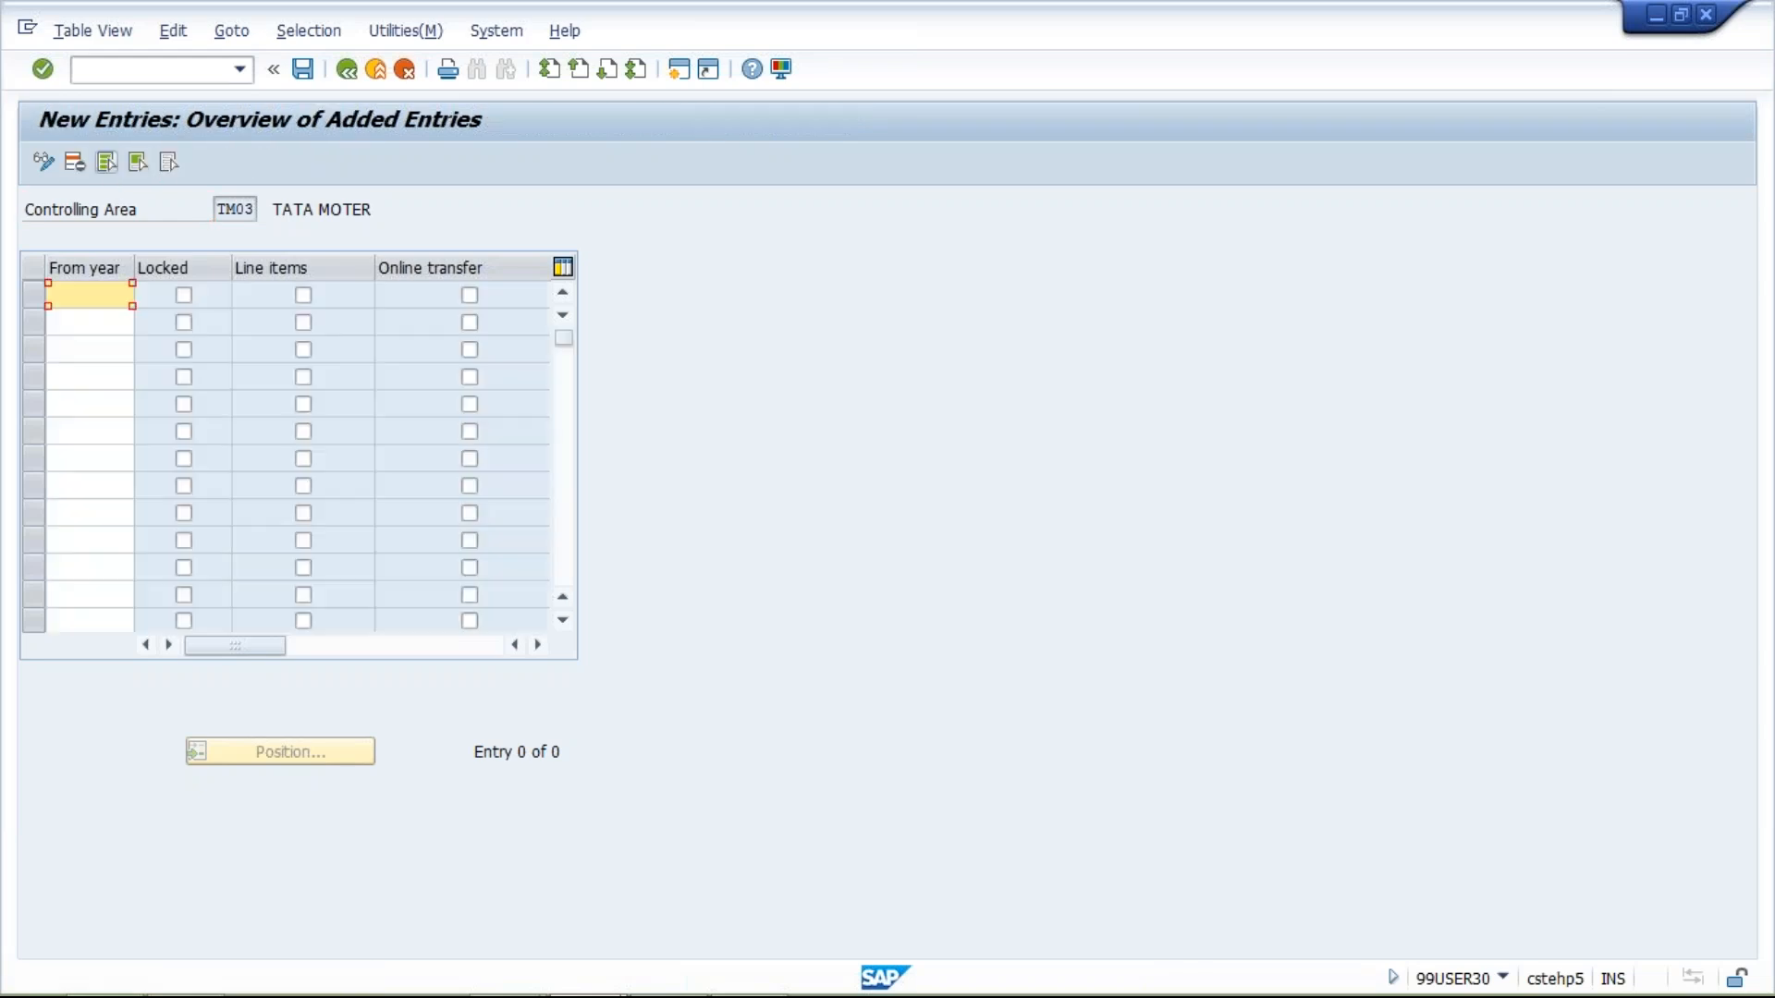
{"action": "type", "text": "2017"}
{"action": "left_click", "coordinate": [302, 296]}
{"action": "left_click", "coordinate": [467, 298]}
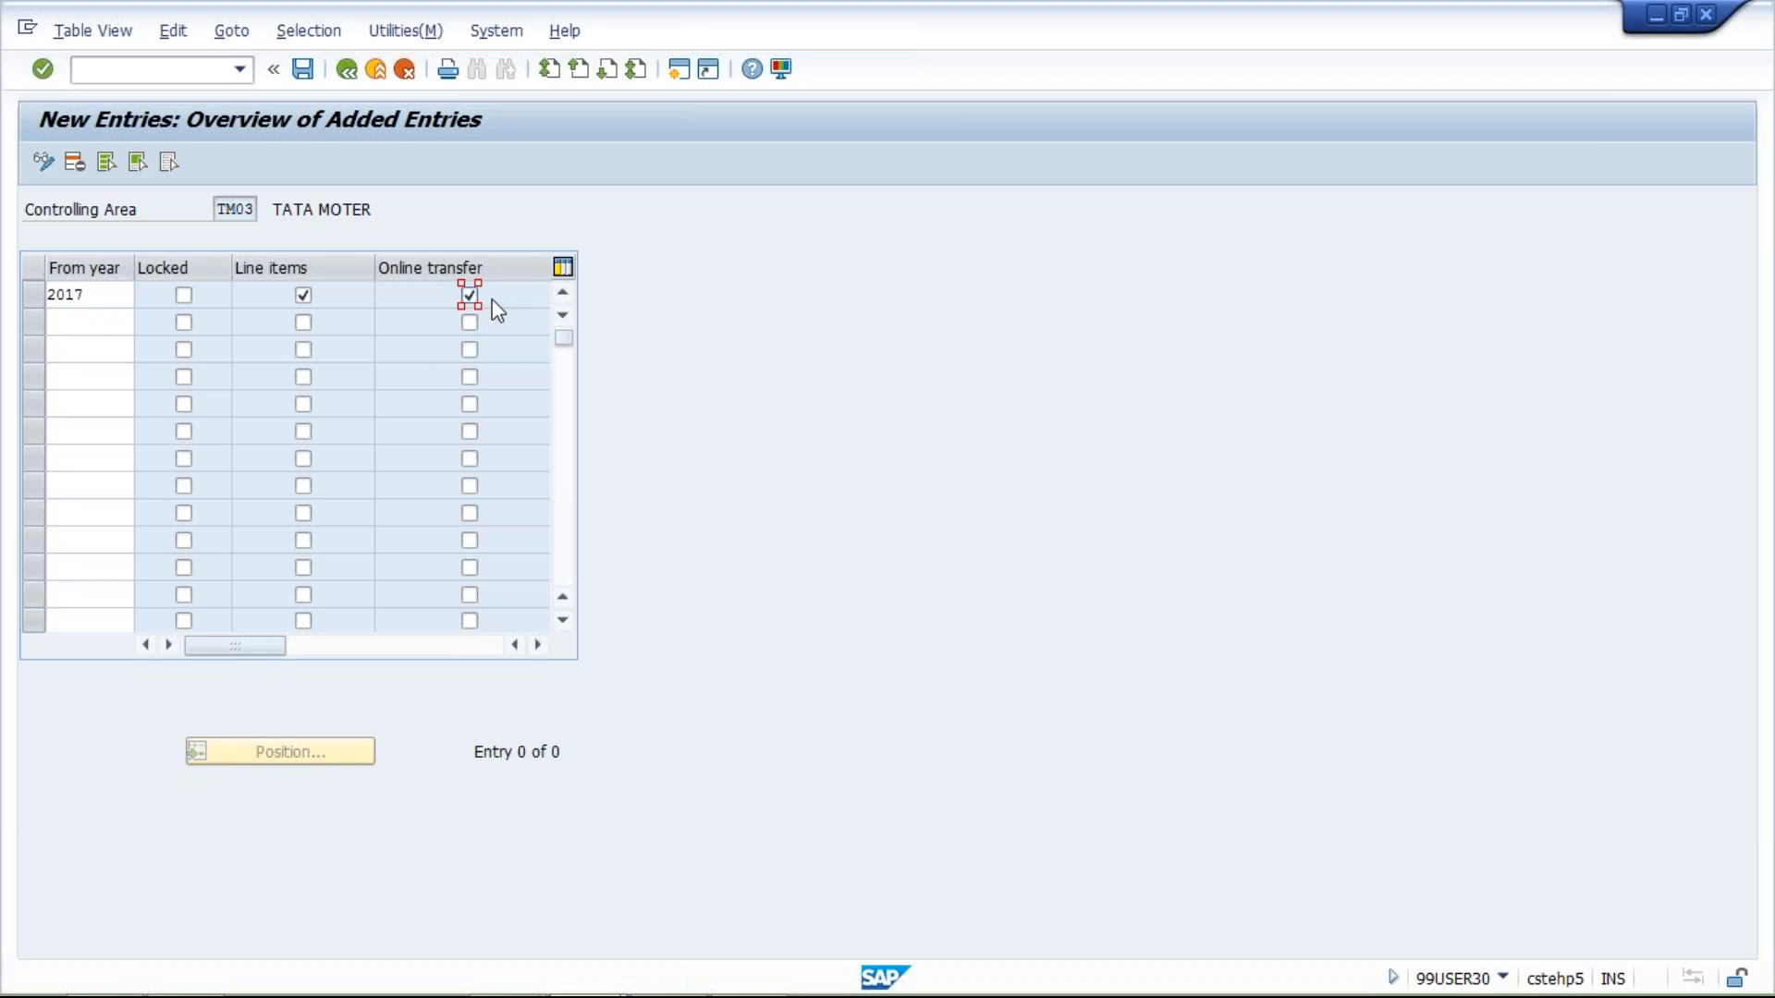
{"action": "left_click", "coordinate": [303, 68]}
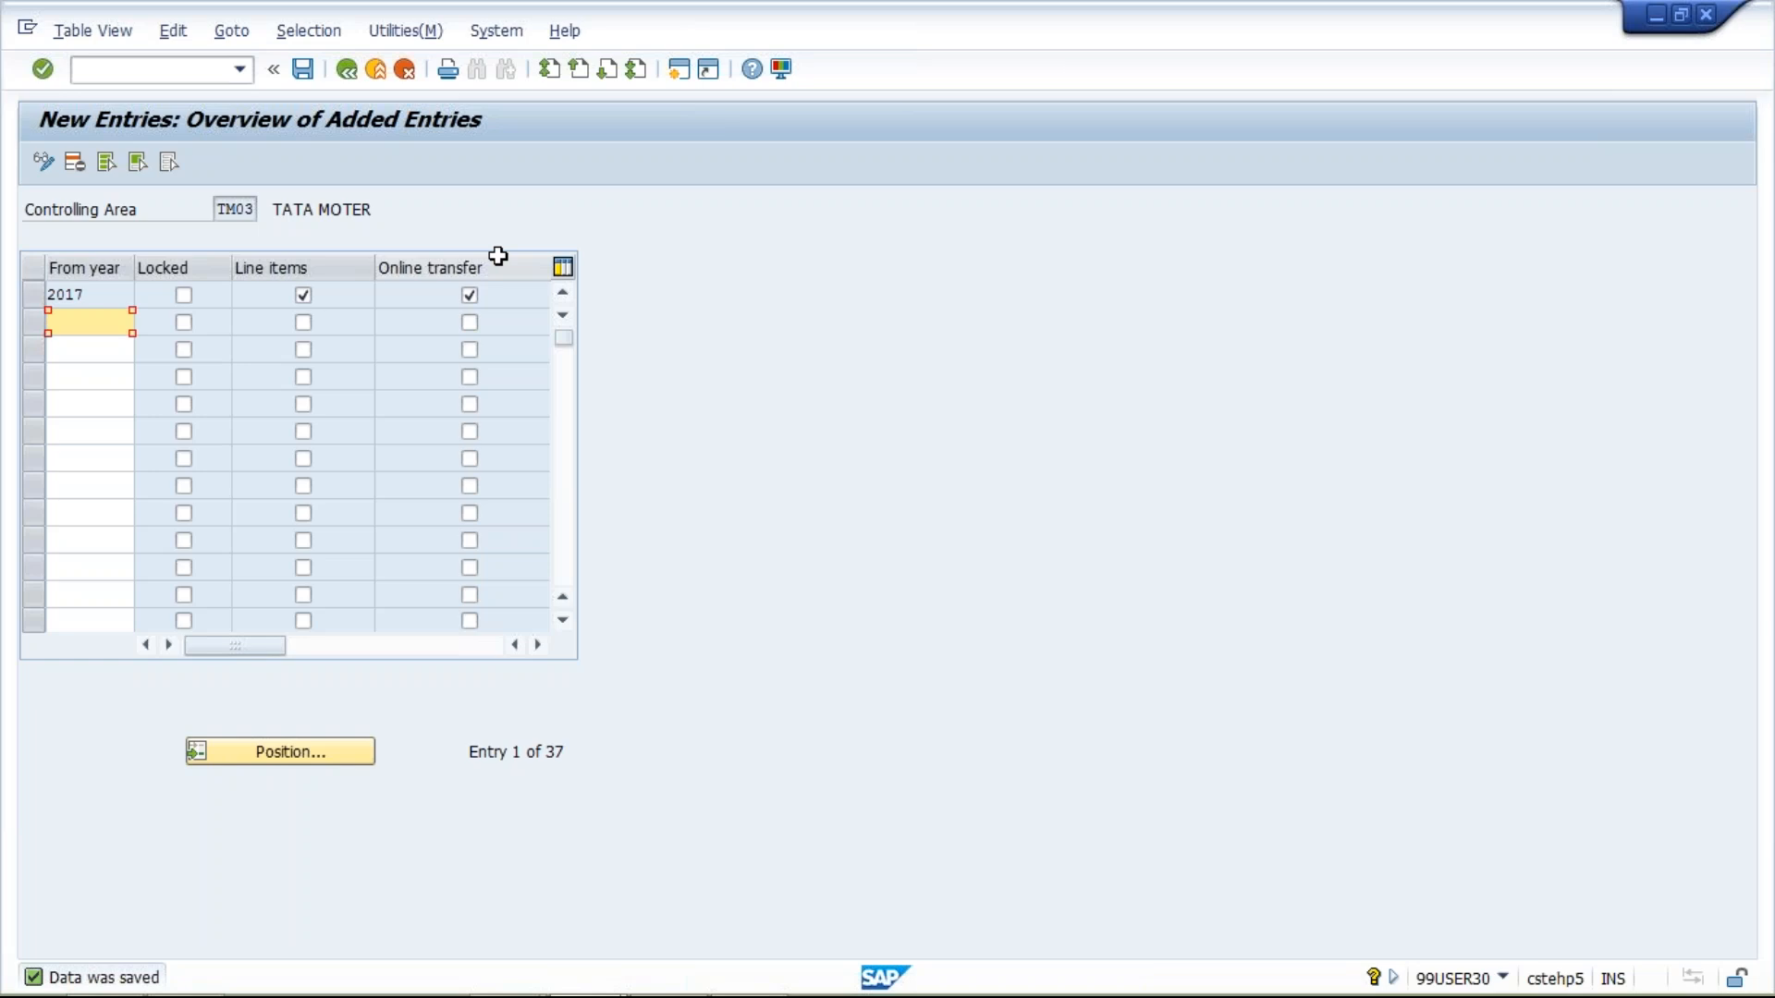
Switch to the Profit Center Accounting presentation in PowerPoint and look up the transaction code for maintaining plan versions
{"action": "mouse_move", "coordinate": [744, 991]}
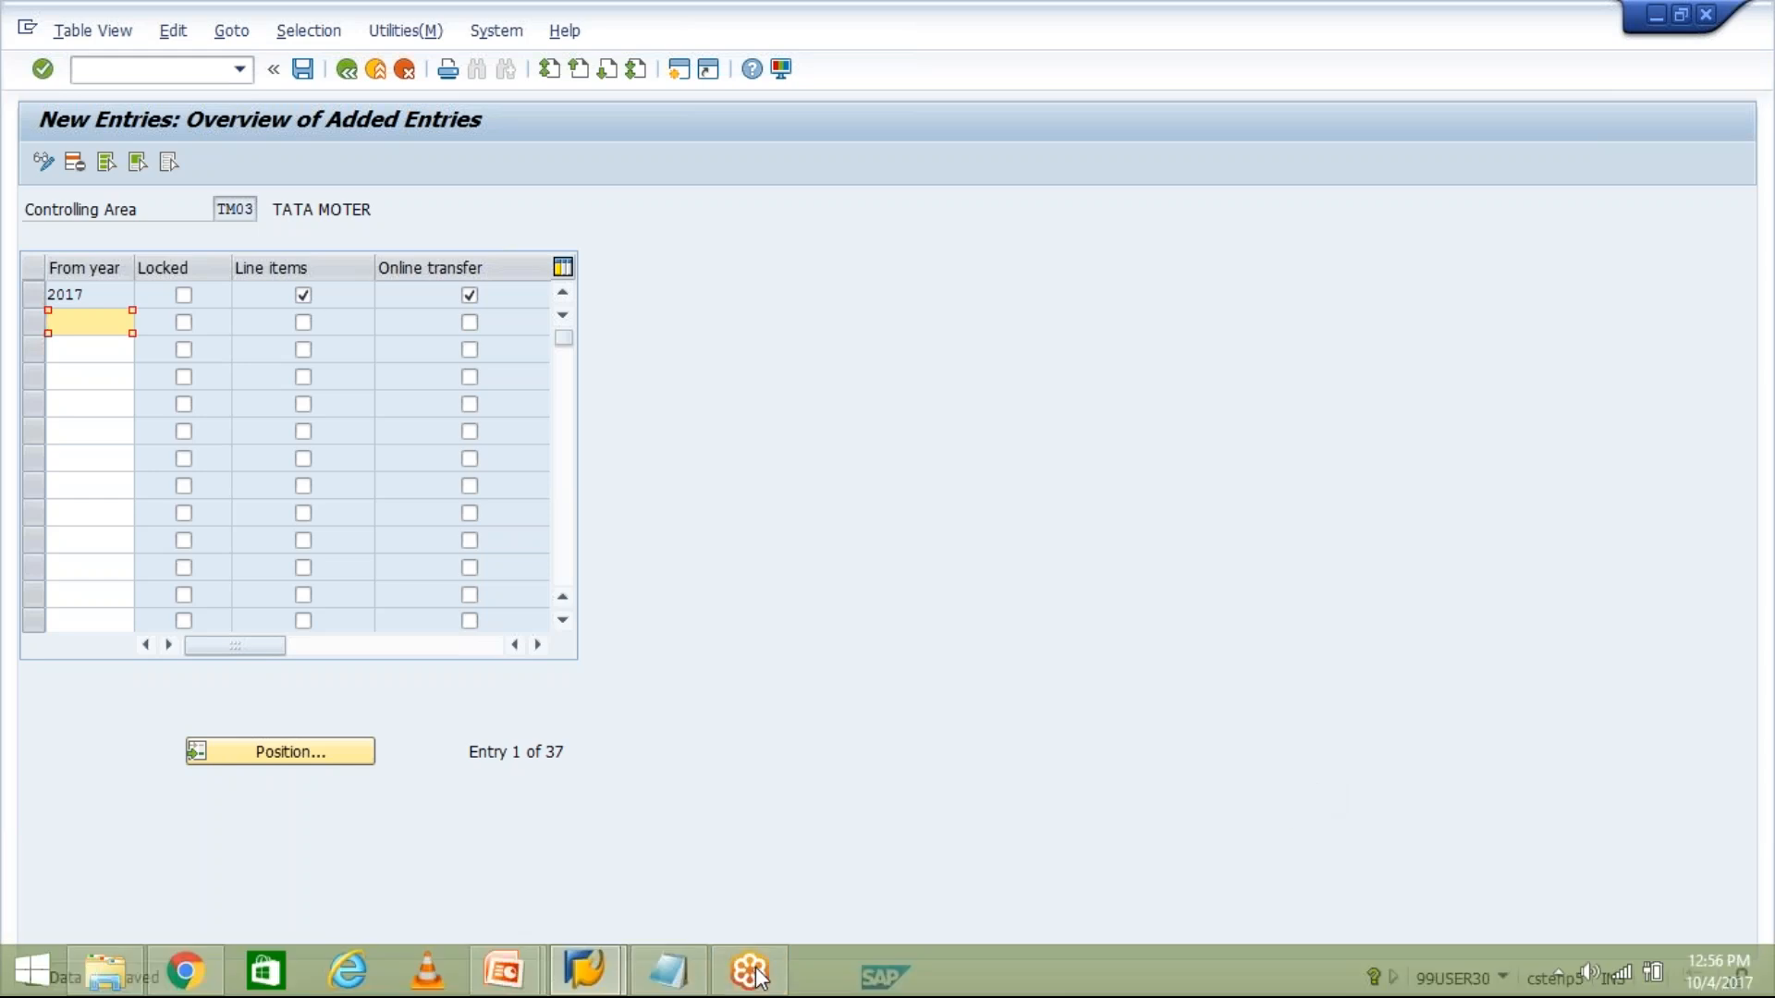
{"action": "left_click", "coordinate": [474, 985]}
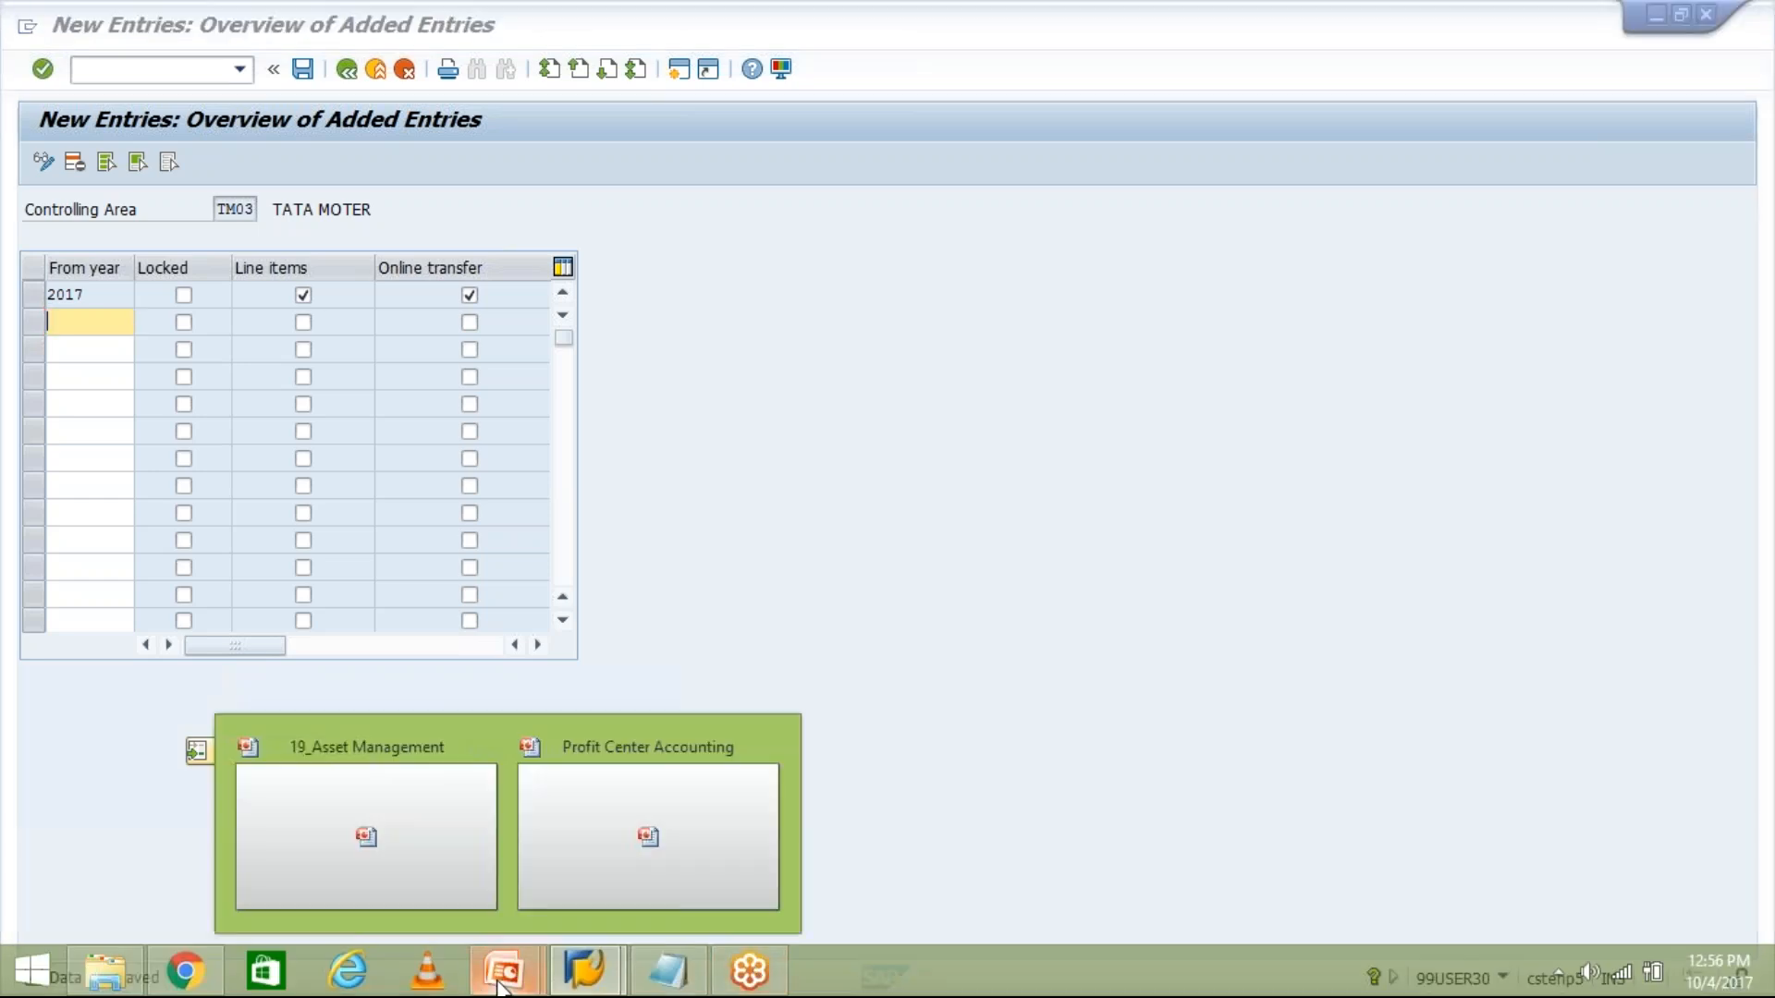
{"action": "left_click", "coordinate": [617, 902]}
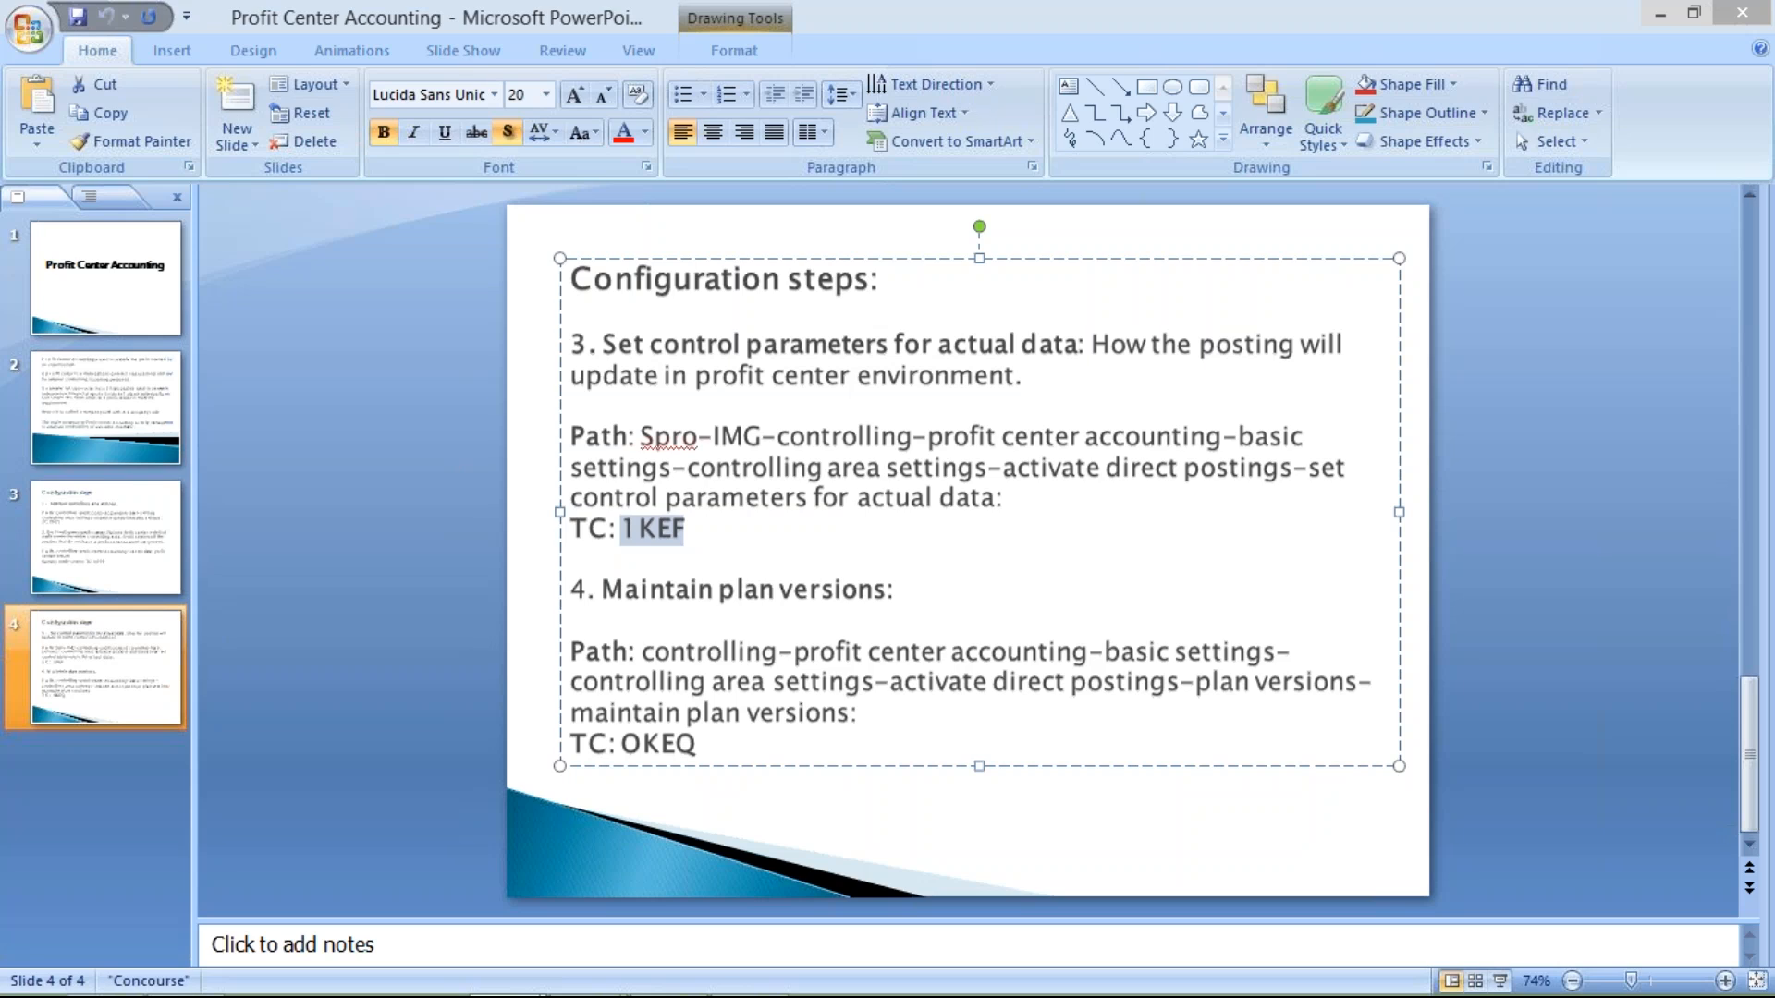
{"action": "left_click", "coordinate": [630, 745]}
{"action": "double_click", "coordinate": [630, 745]}
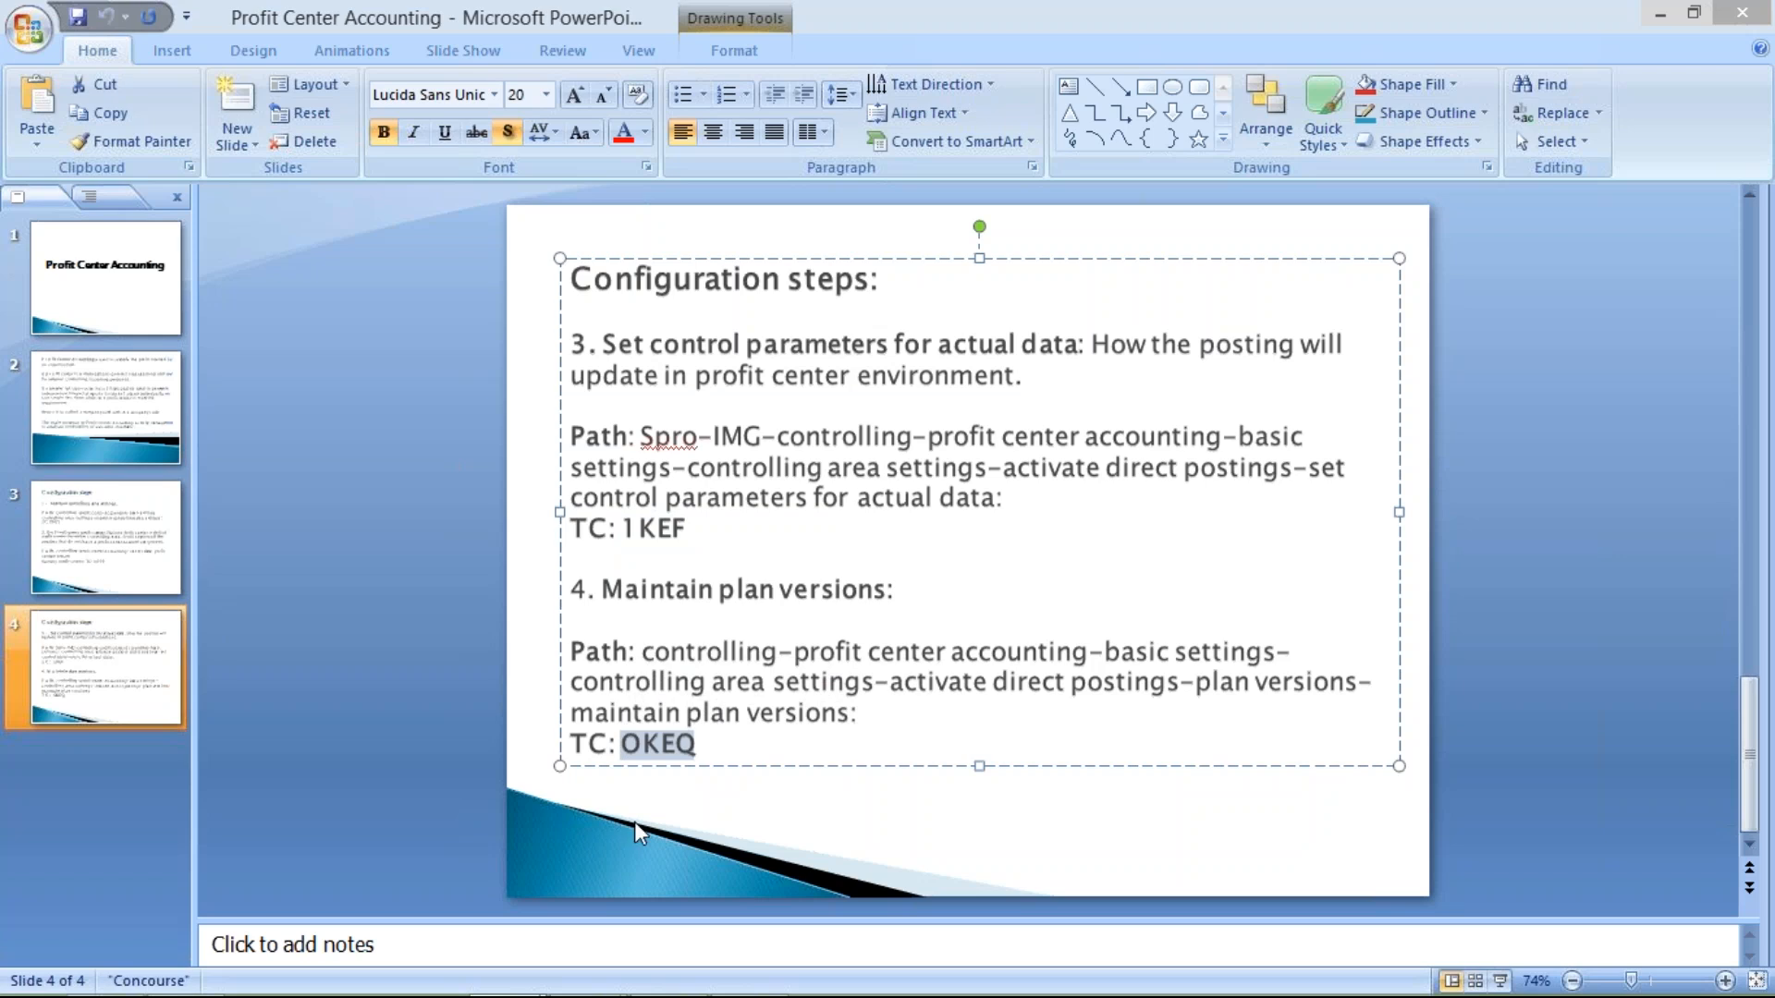
Switch back to SAP and open the plan version maintenance with /NOKEQ
{"action": "mouse_move", "coordinate": [638, 957]}
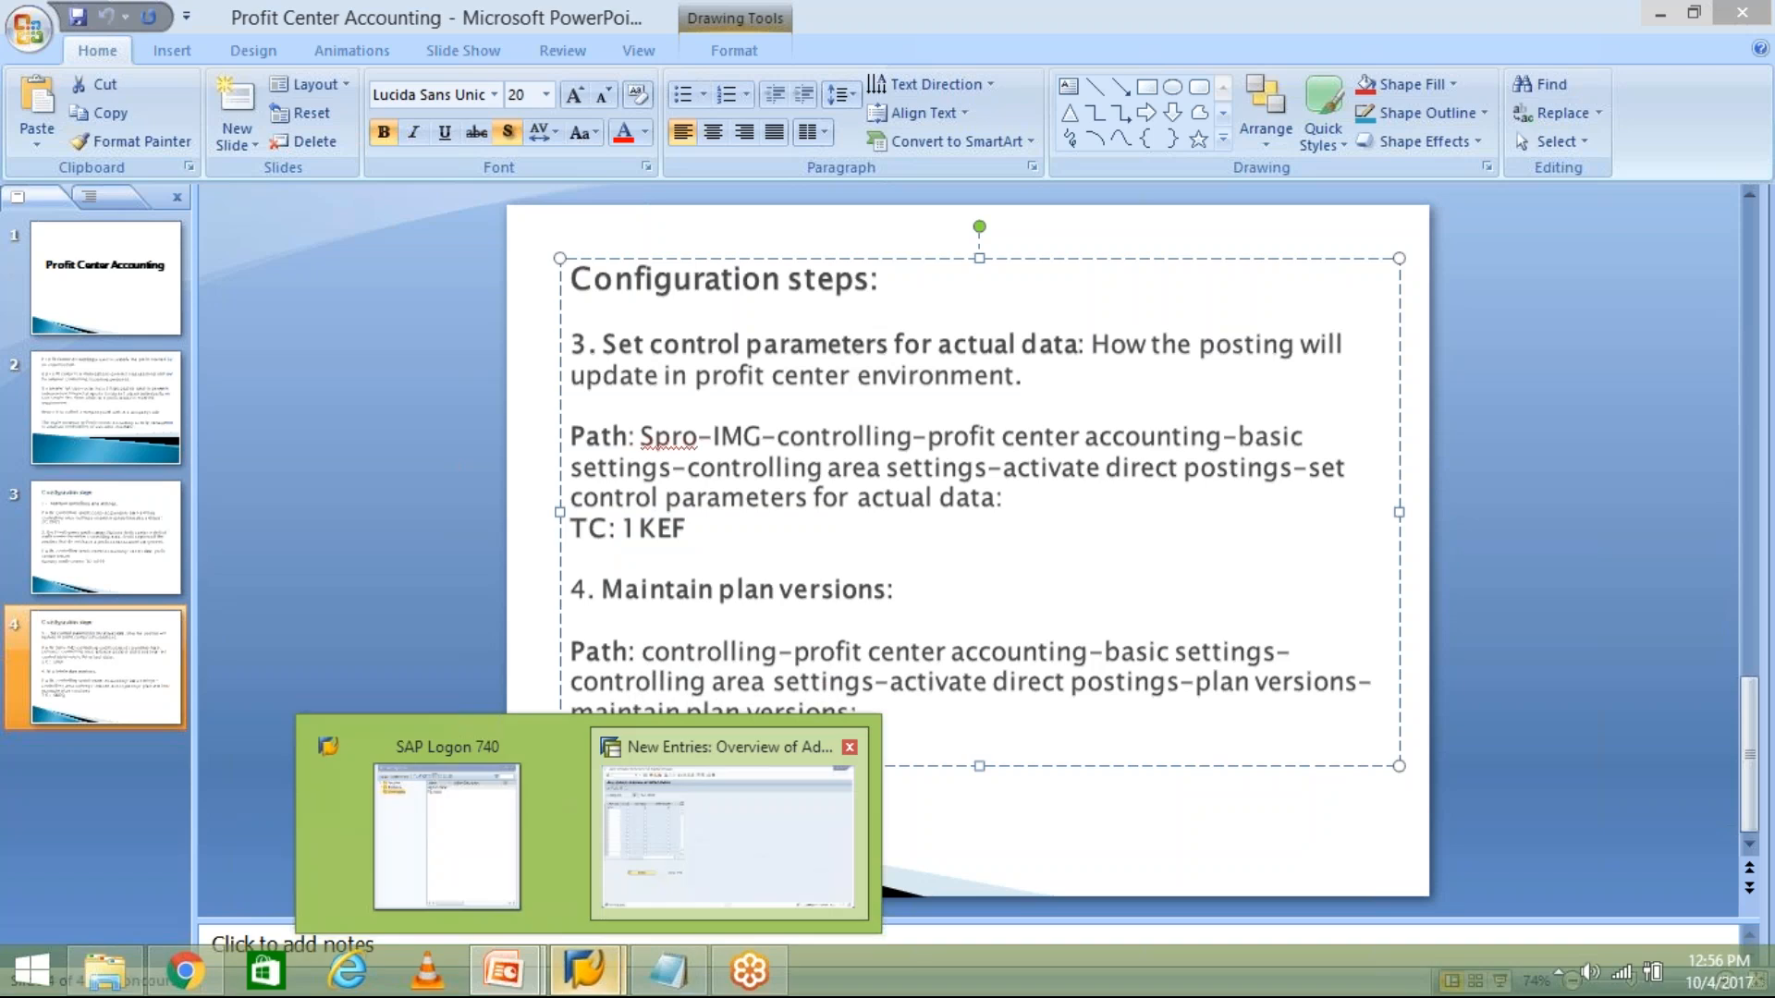
{"action": "left_click", "coordinate": [729, 837]}
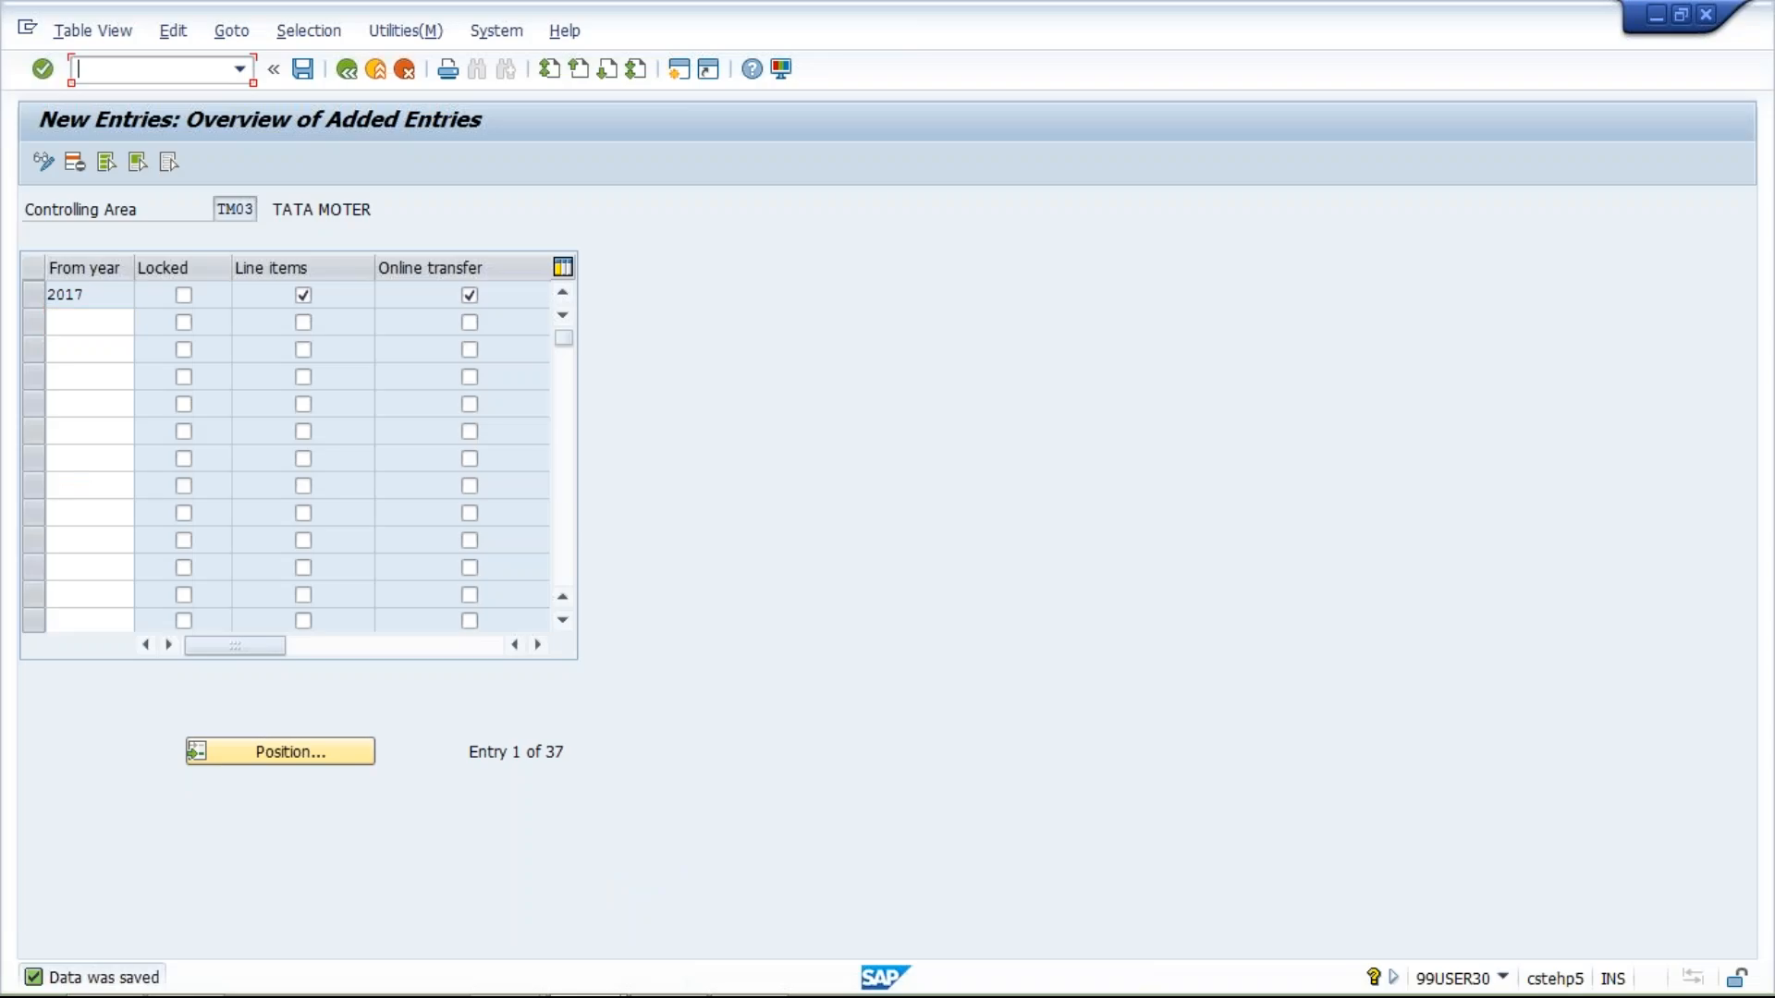
{"action": "type", "text": "/NOKEQ"}
{"action": "key", "text": "Return"}
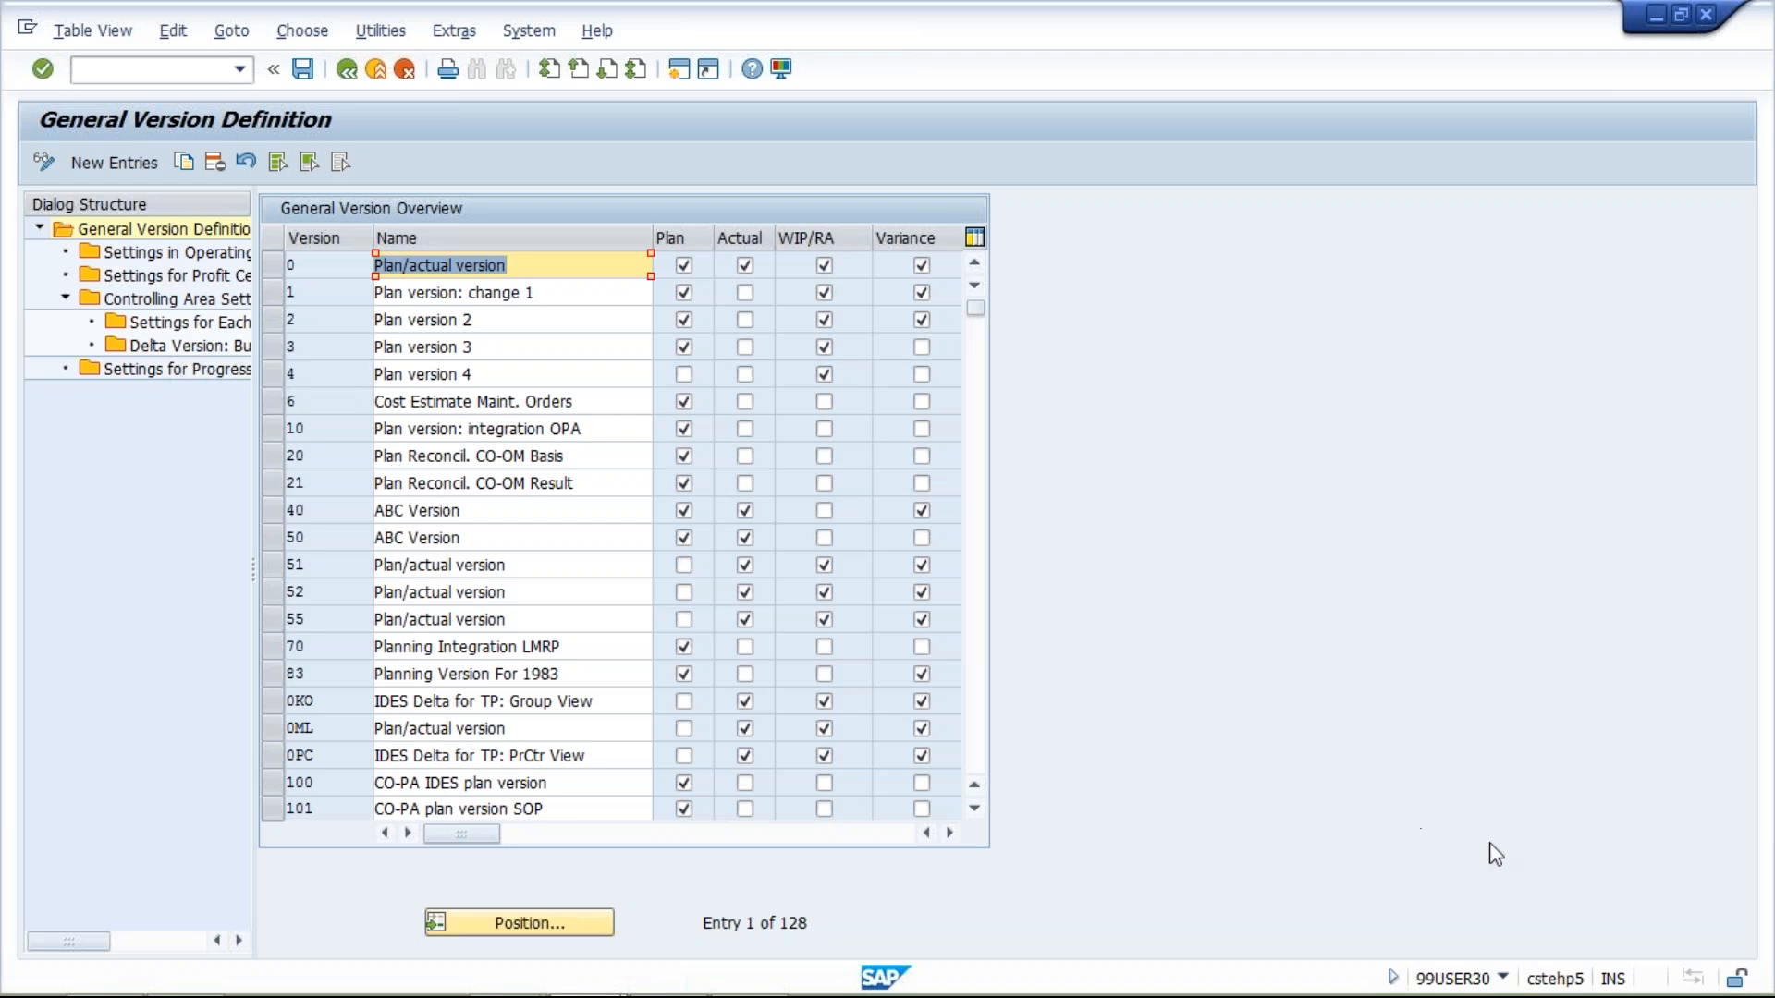
Select version 0, Plan/actual version, and open its settings for profit center accounting
{"action": "left_click", "coordinate": [1257, 694]}
{"action": "left_click", "coordinate": [276, 264]}
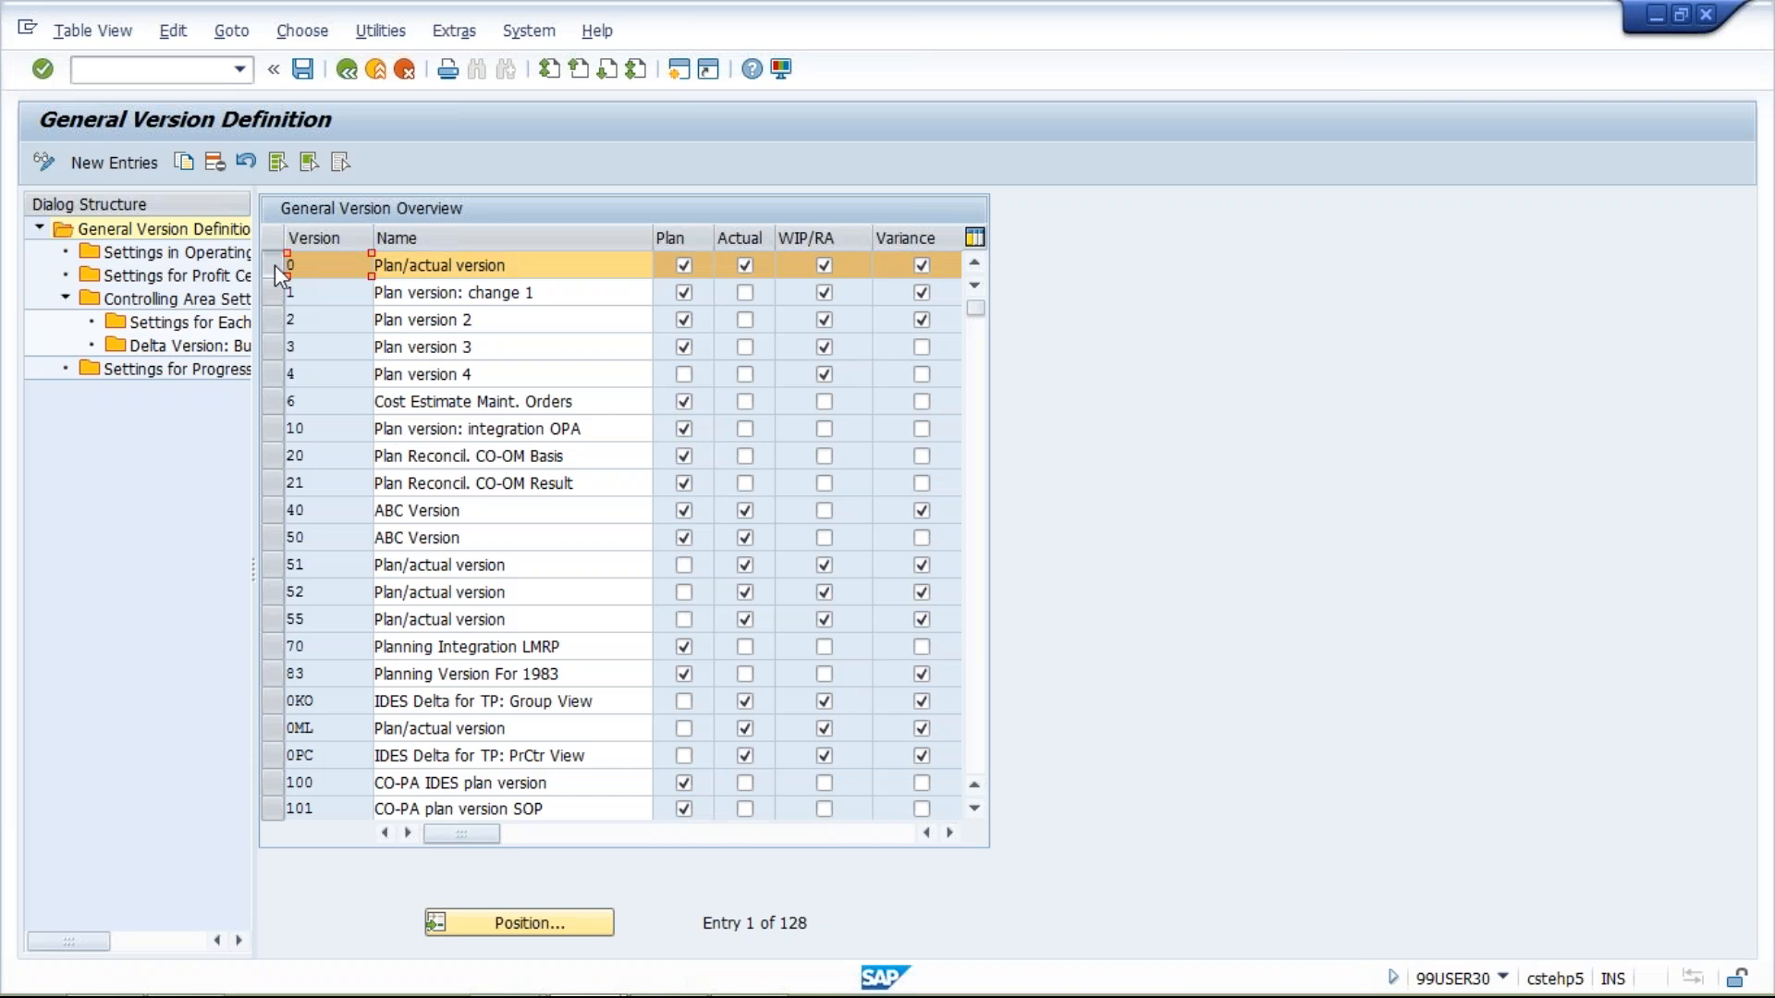
{"action": "double_click", "coordinate": [201, 277]}
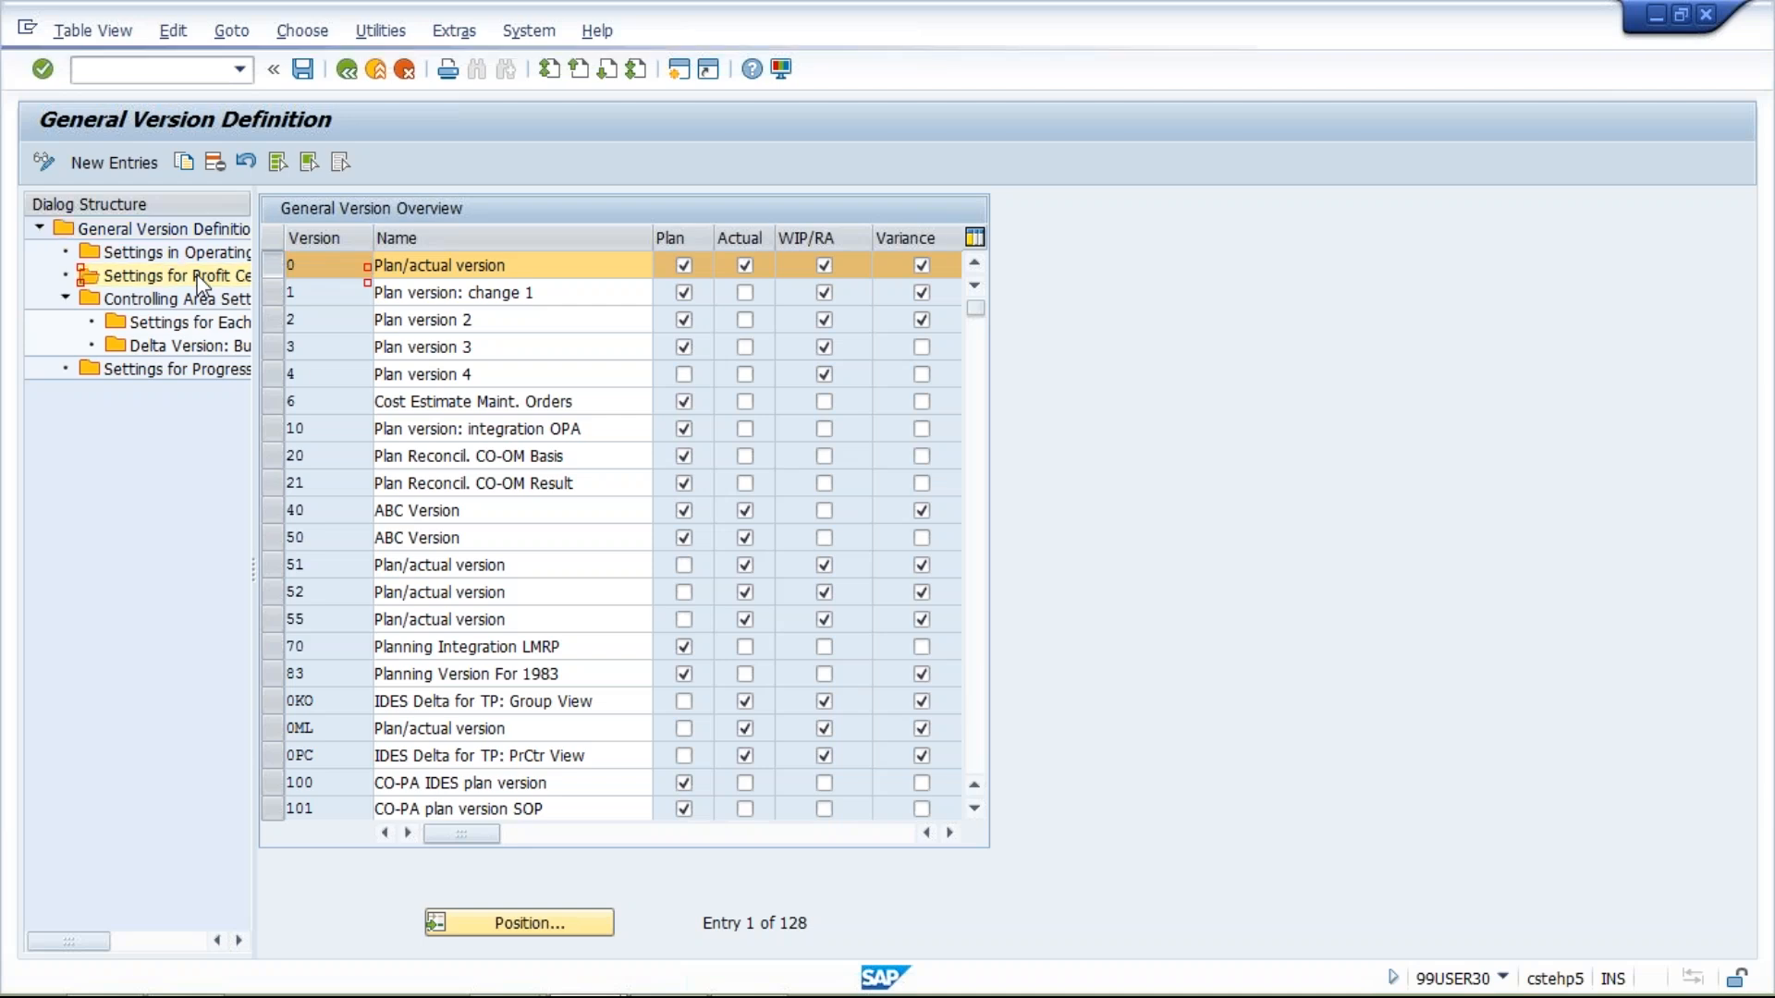
Add a 2017 entry for version 0 with online transfer, line items and exchange rate type M, and save it
{"action": "left_click", "coordinate": [132, 164]}
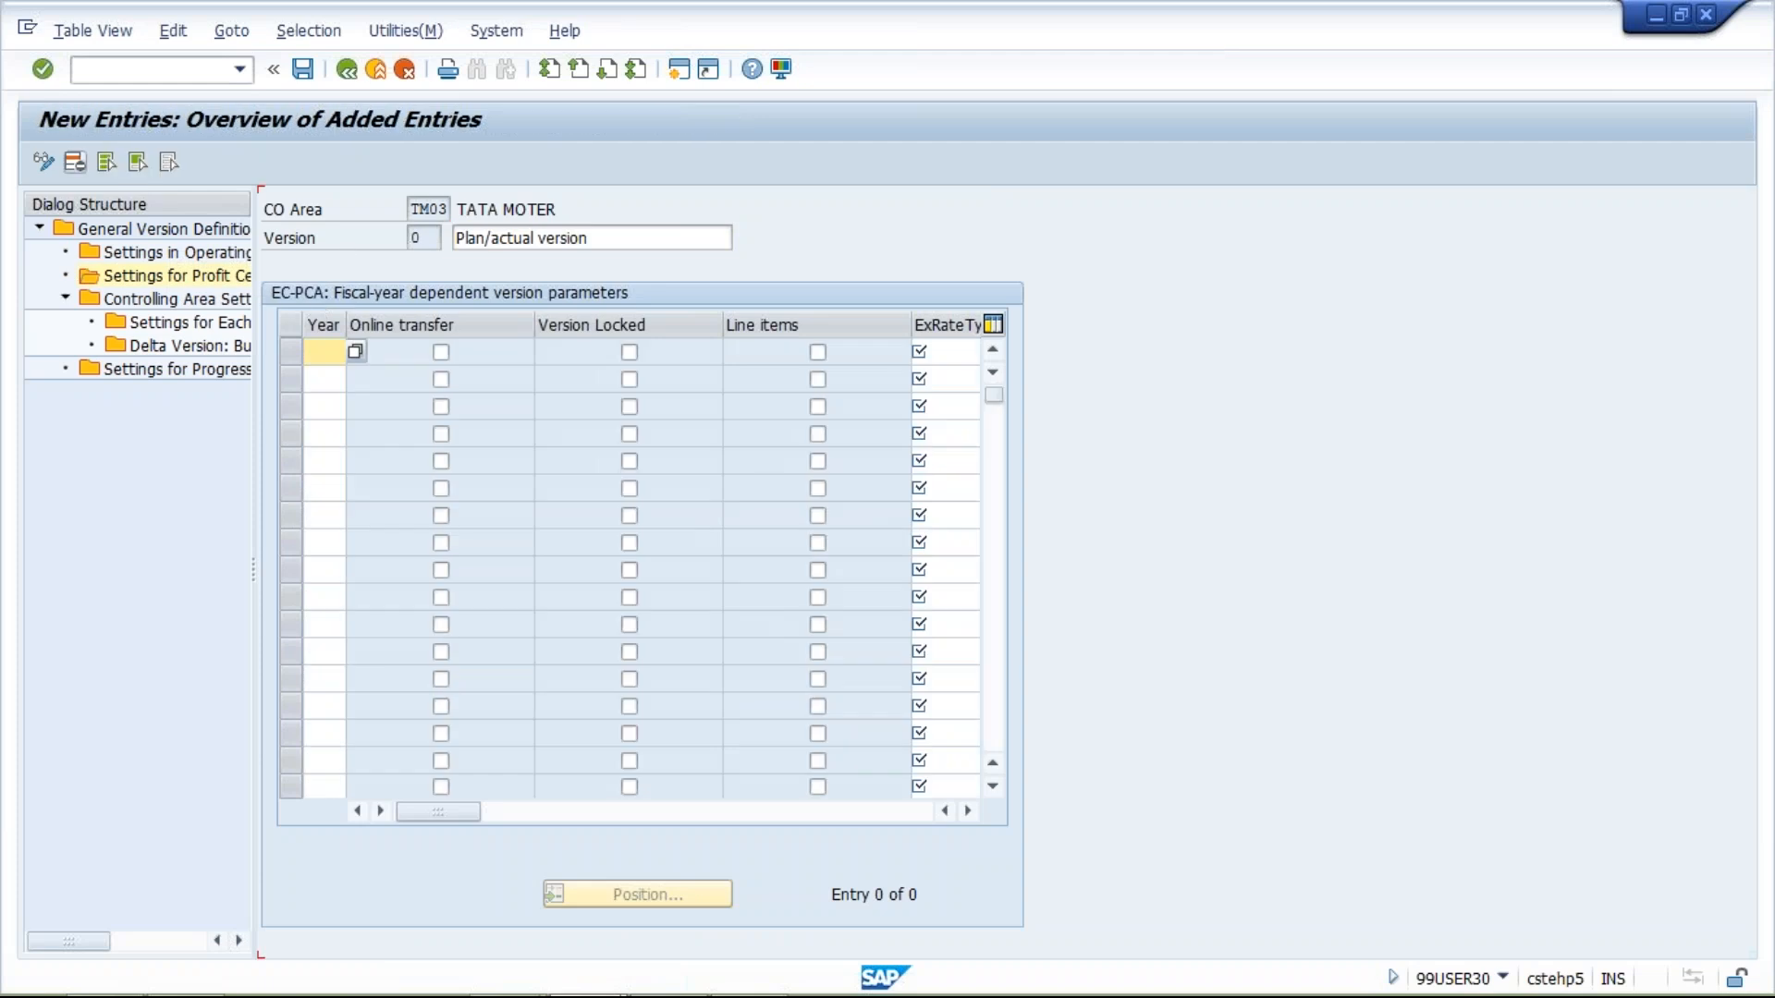
{"action": "type", "text": "2017"}
{"action": "left_click", "coordinate": [441, 353]}
{"action": "left_click", "coordinate": [817, 351]}
{"action": "left_click", "coordinate": [935, 354]}
{"action": "type", "text": "M"}
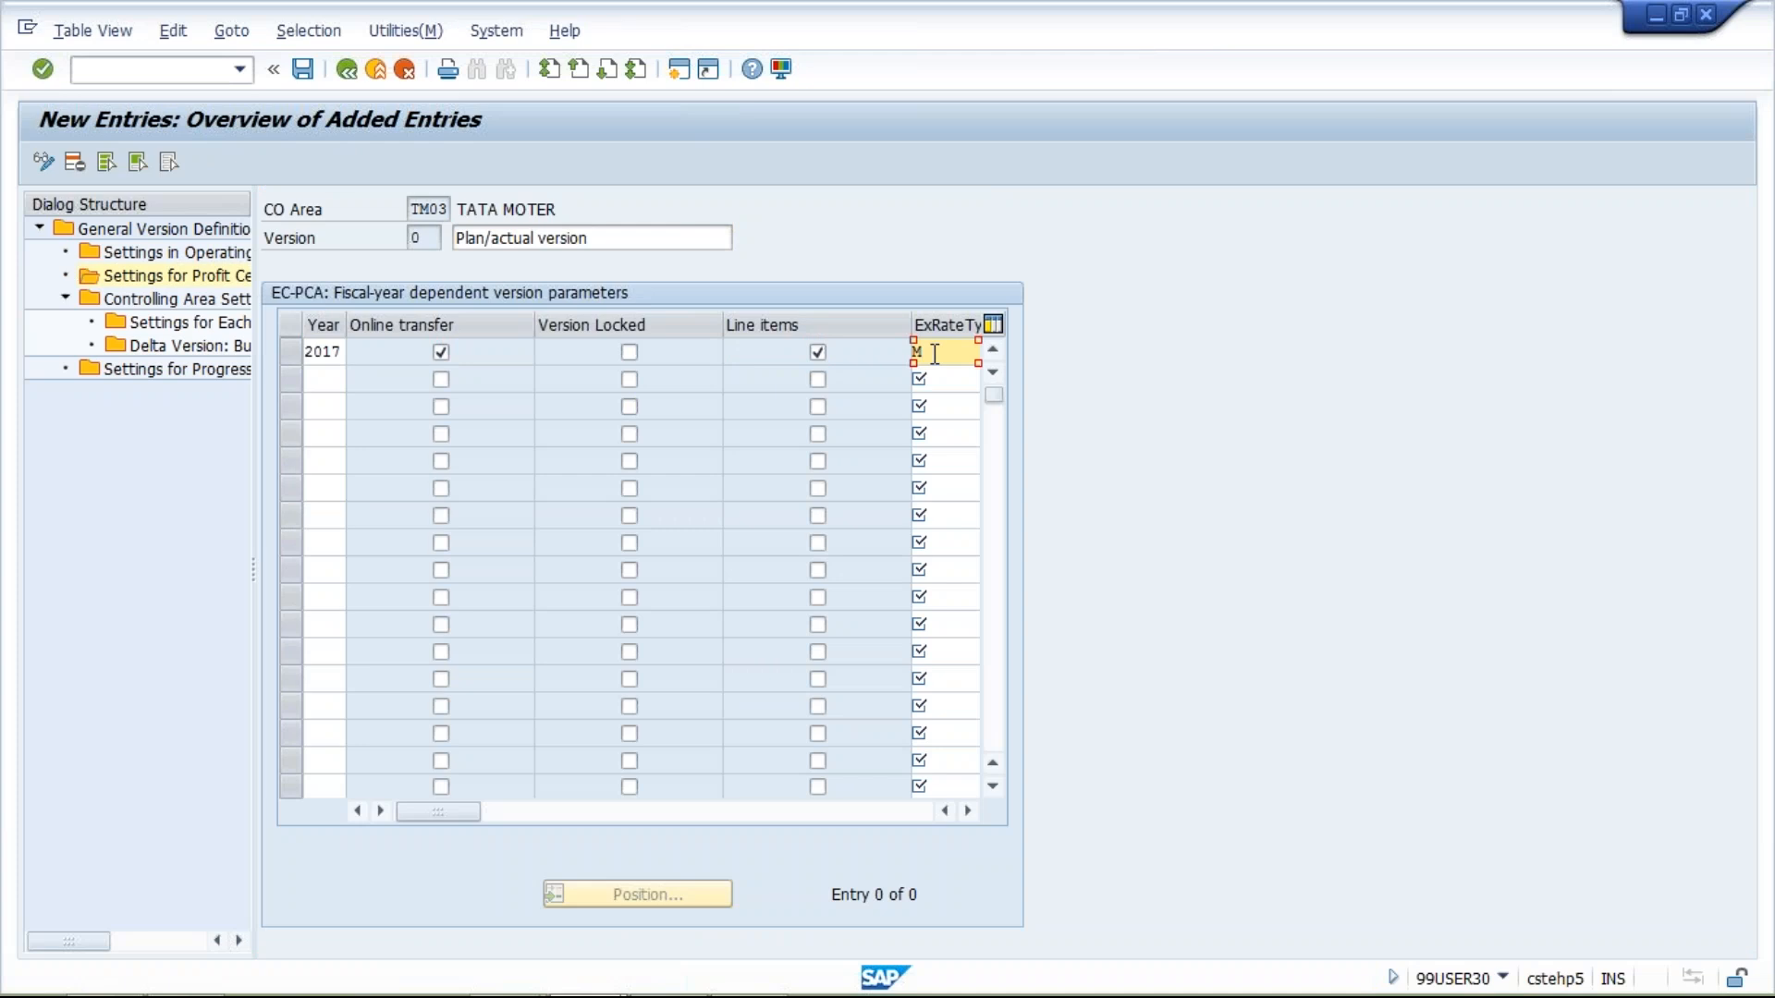
{"action": "left_click", "coordinate": [301, 82]}
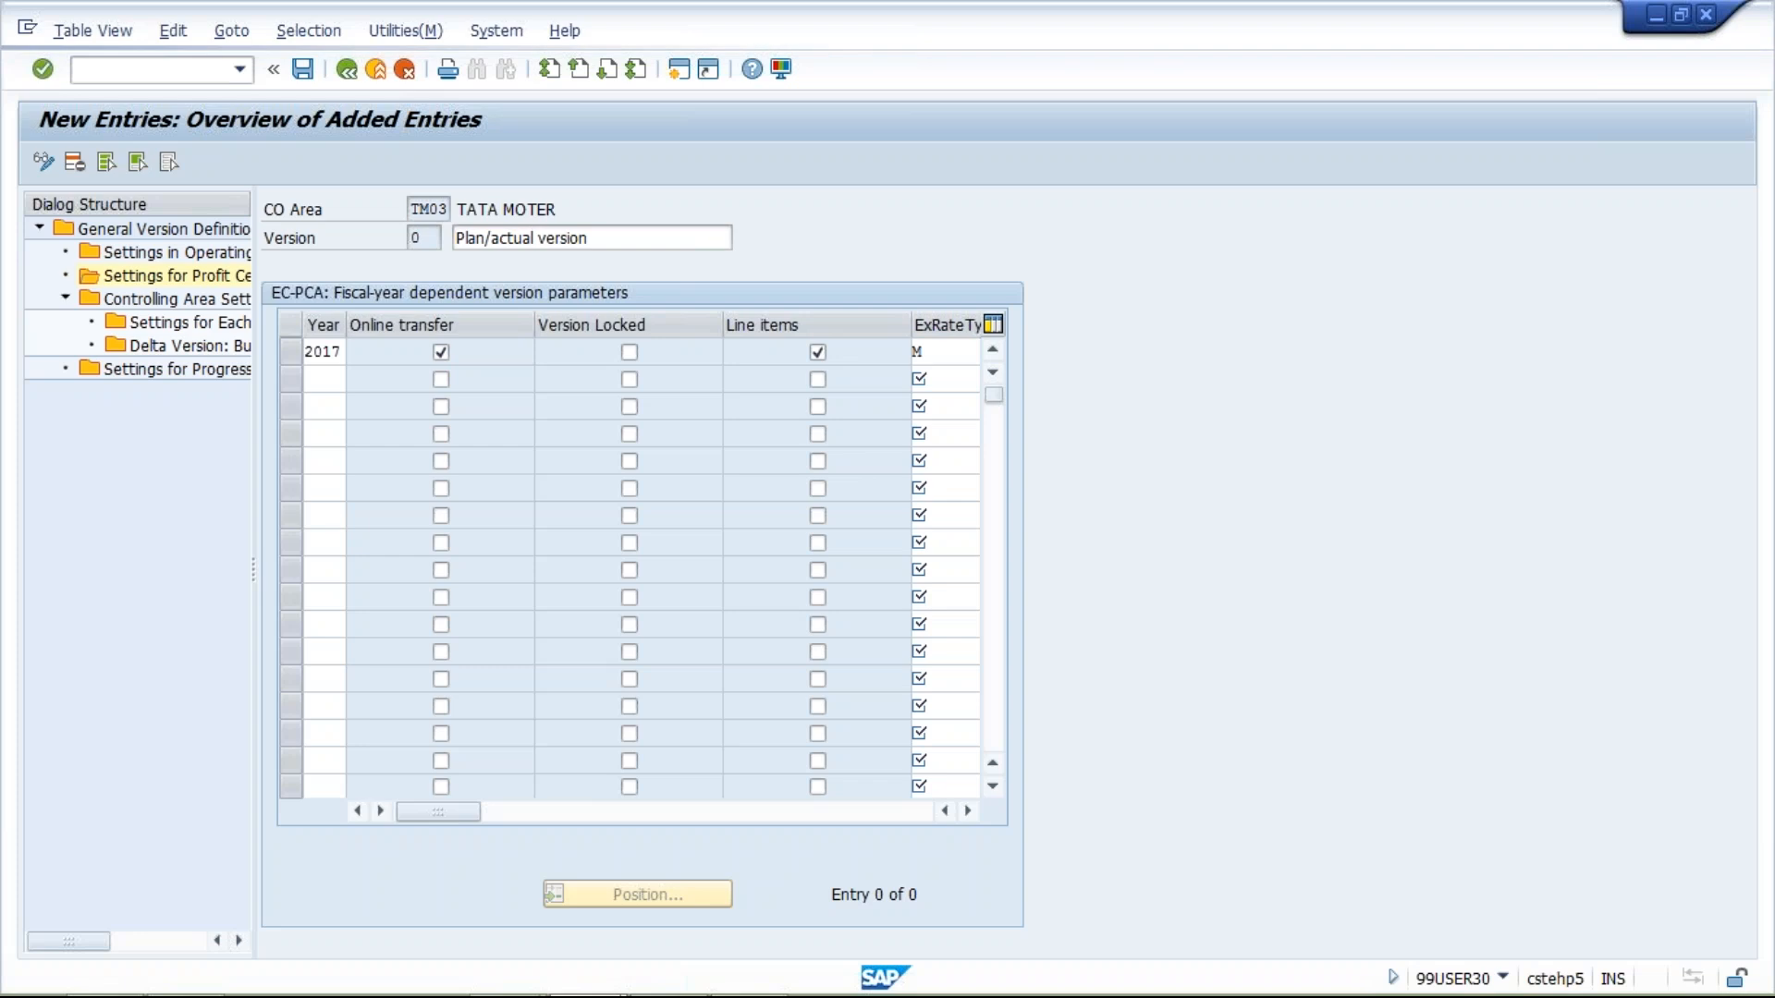
{"action": "left_click", "coordinate": [383, 440]}
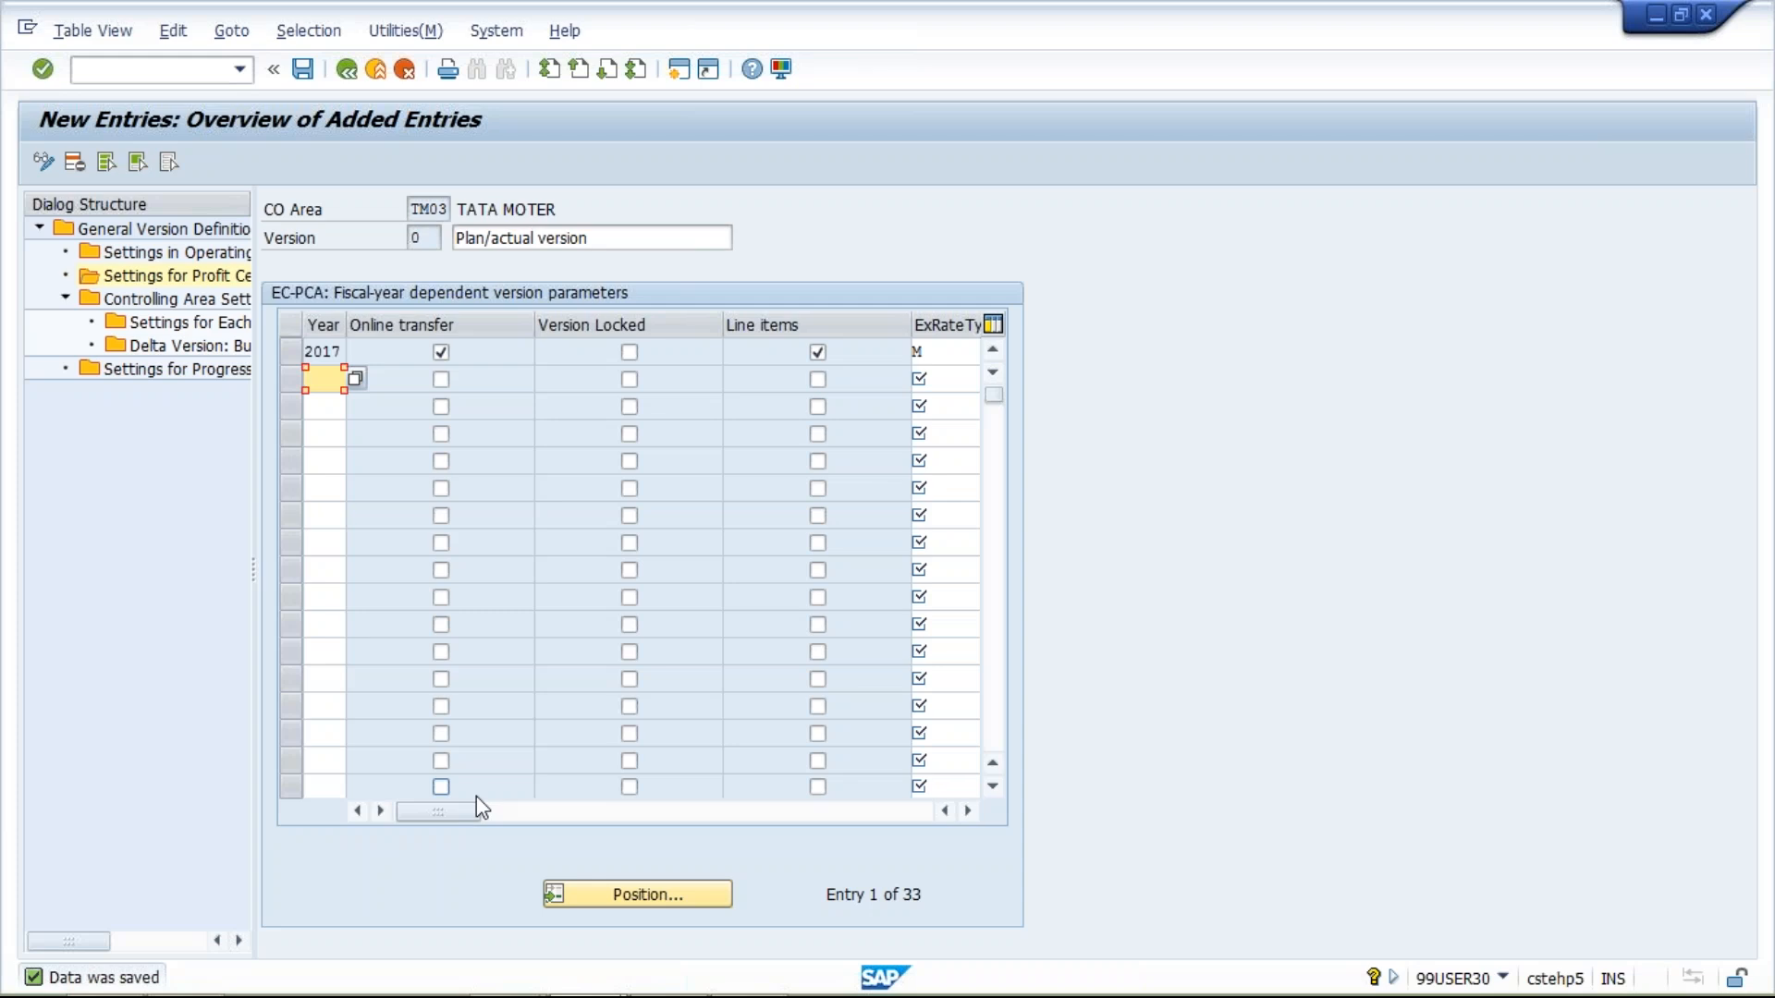
Open the profit center creation transaction with /NKE51
{"action": "left_click", "coordinate": [105, 80]}
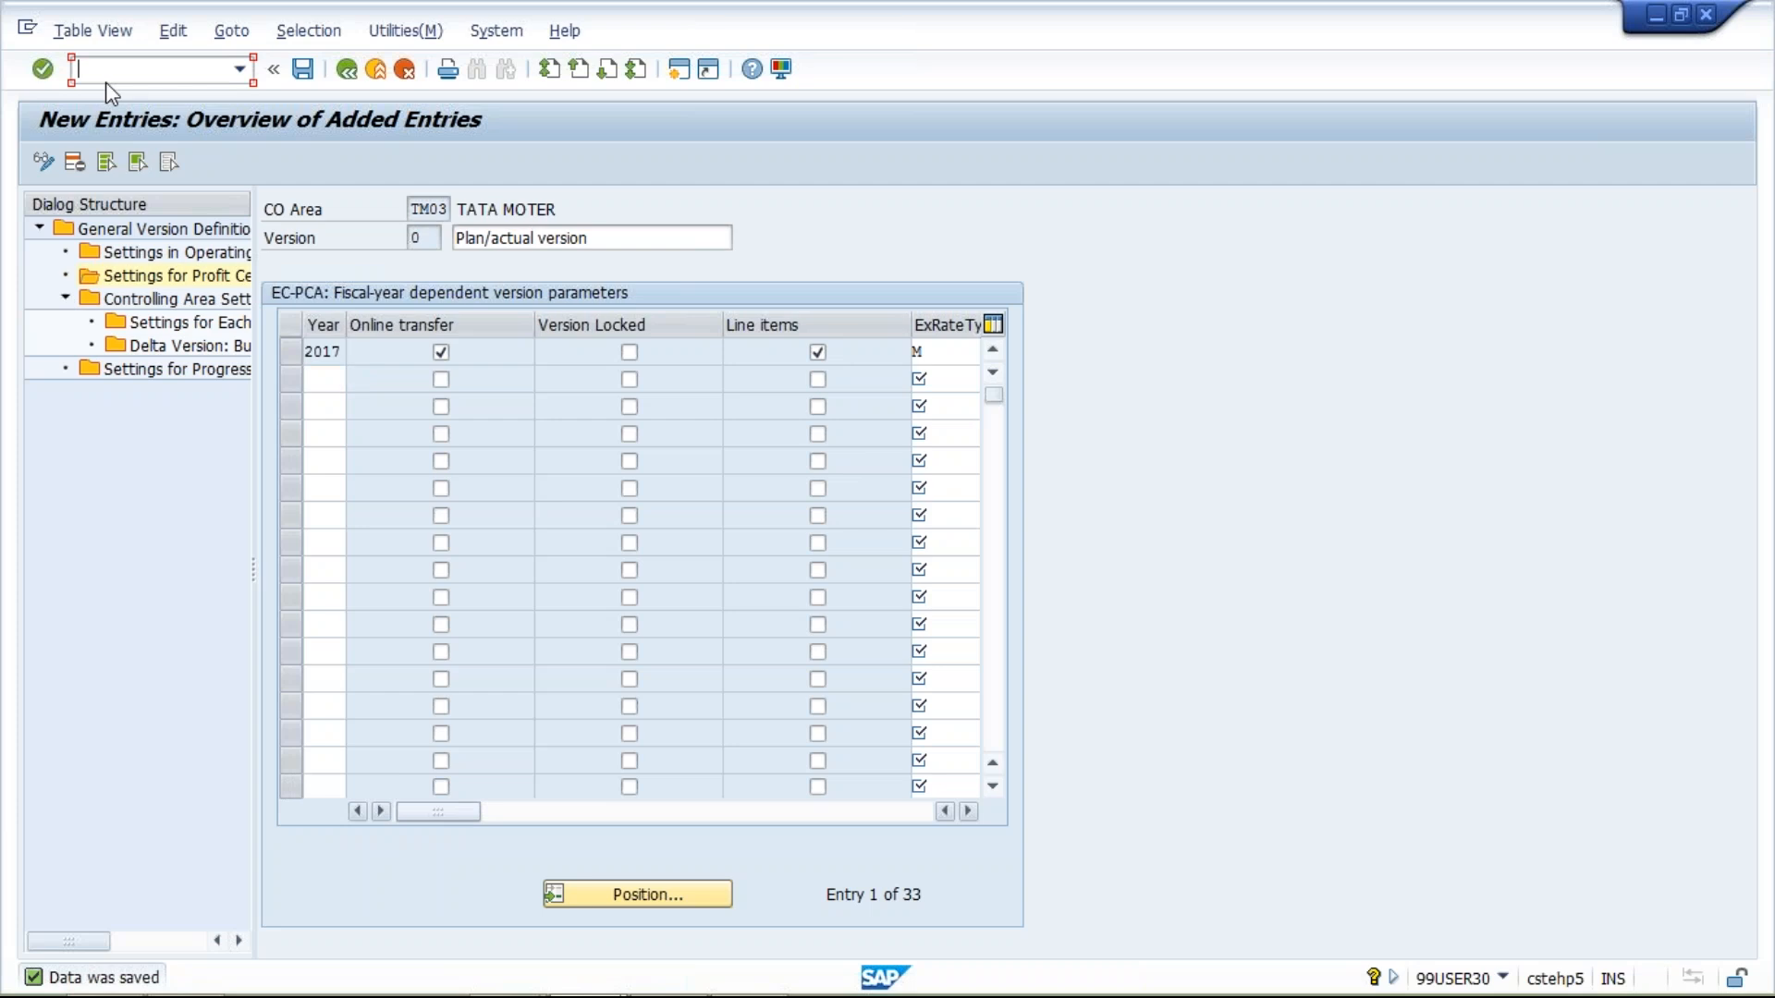
{"action": "type", "text": "/NKE51"}
{"action": "key", "text": "Return"}
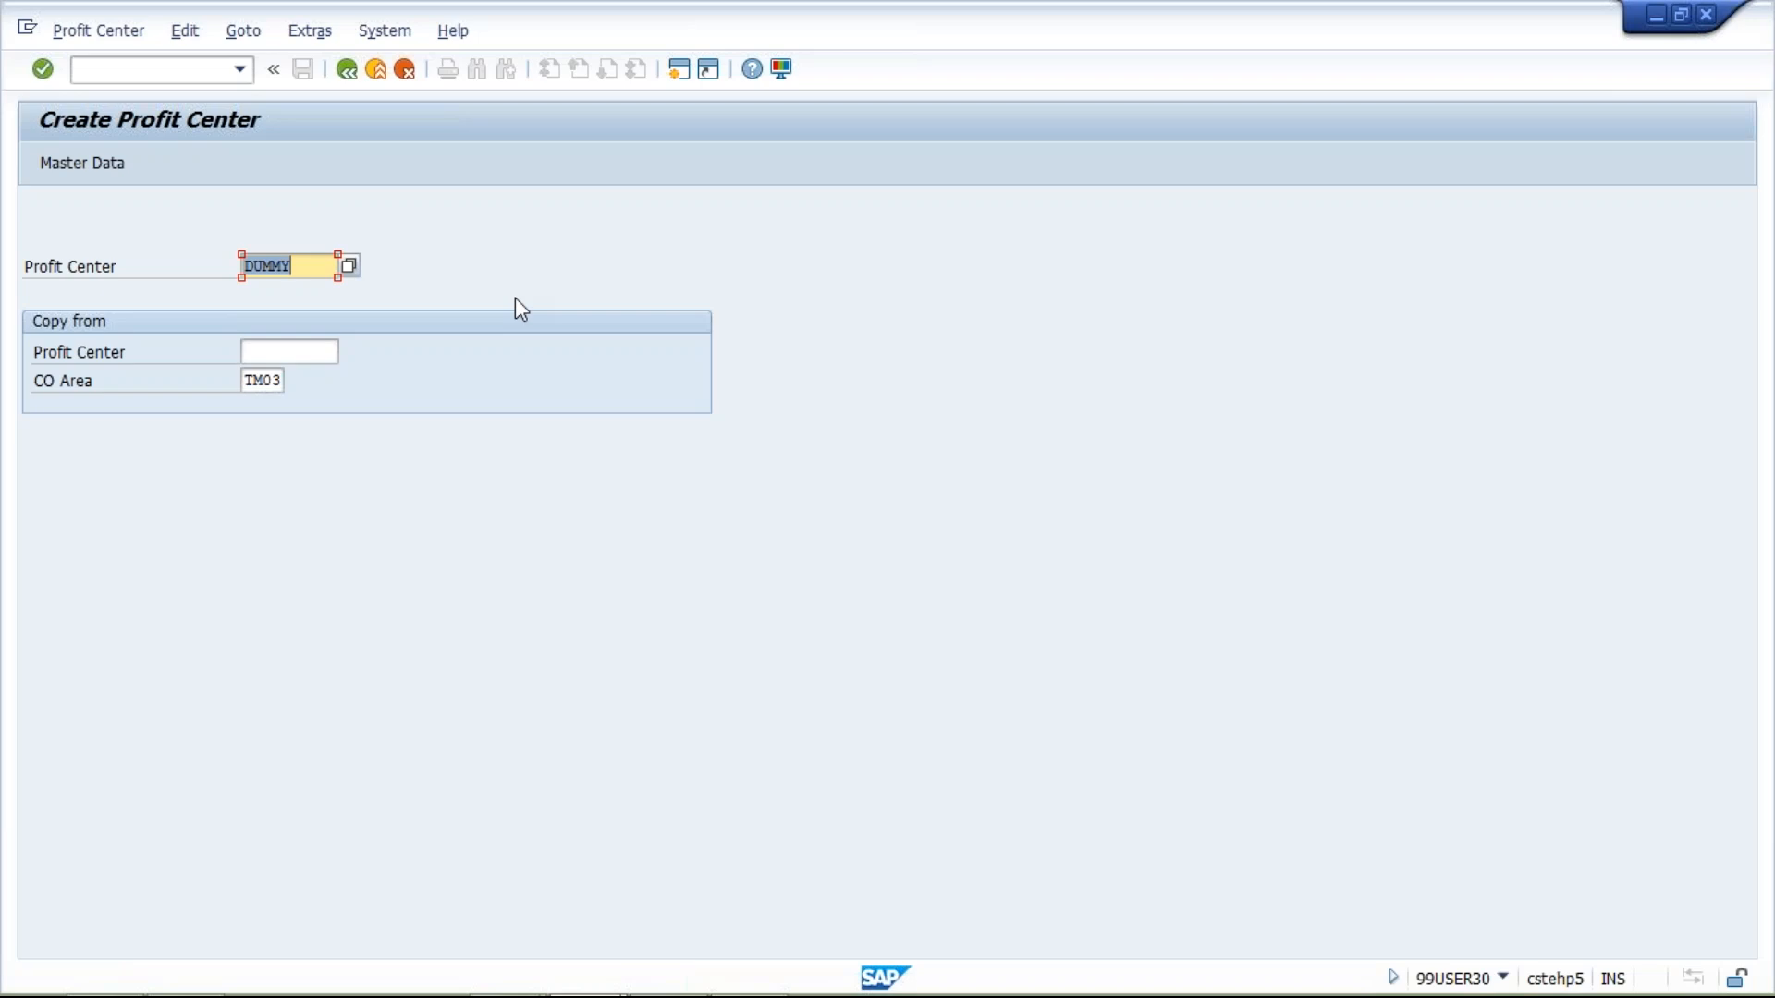
Enter PC1000 as the new profit center and open its master data
{"action": "key", "text": "BackSpace"}
{"action": "type", "text": "P1000"}
{"action": "key", "text": "Left"}
{"action": "key", "text": "Left"}
{"action": "key", "text": "Left"}
{"action": "key", "text": "Left"}
{"action": "type", "text": "C"}
{"action": "key", "text": "Return"}
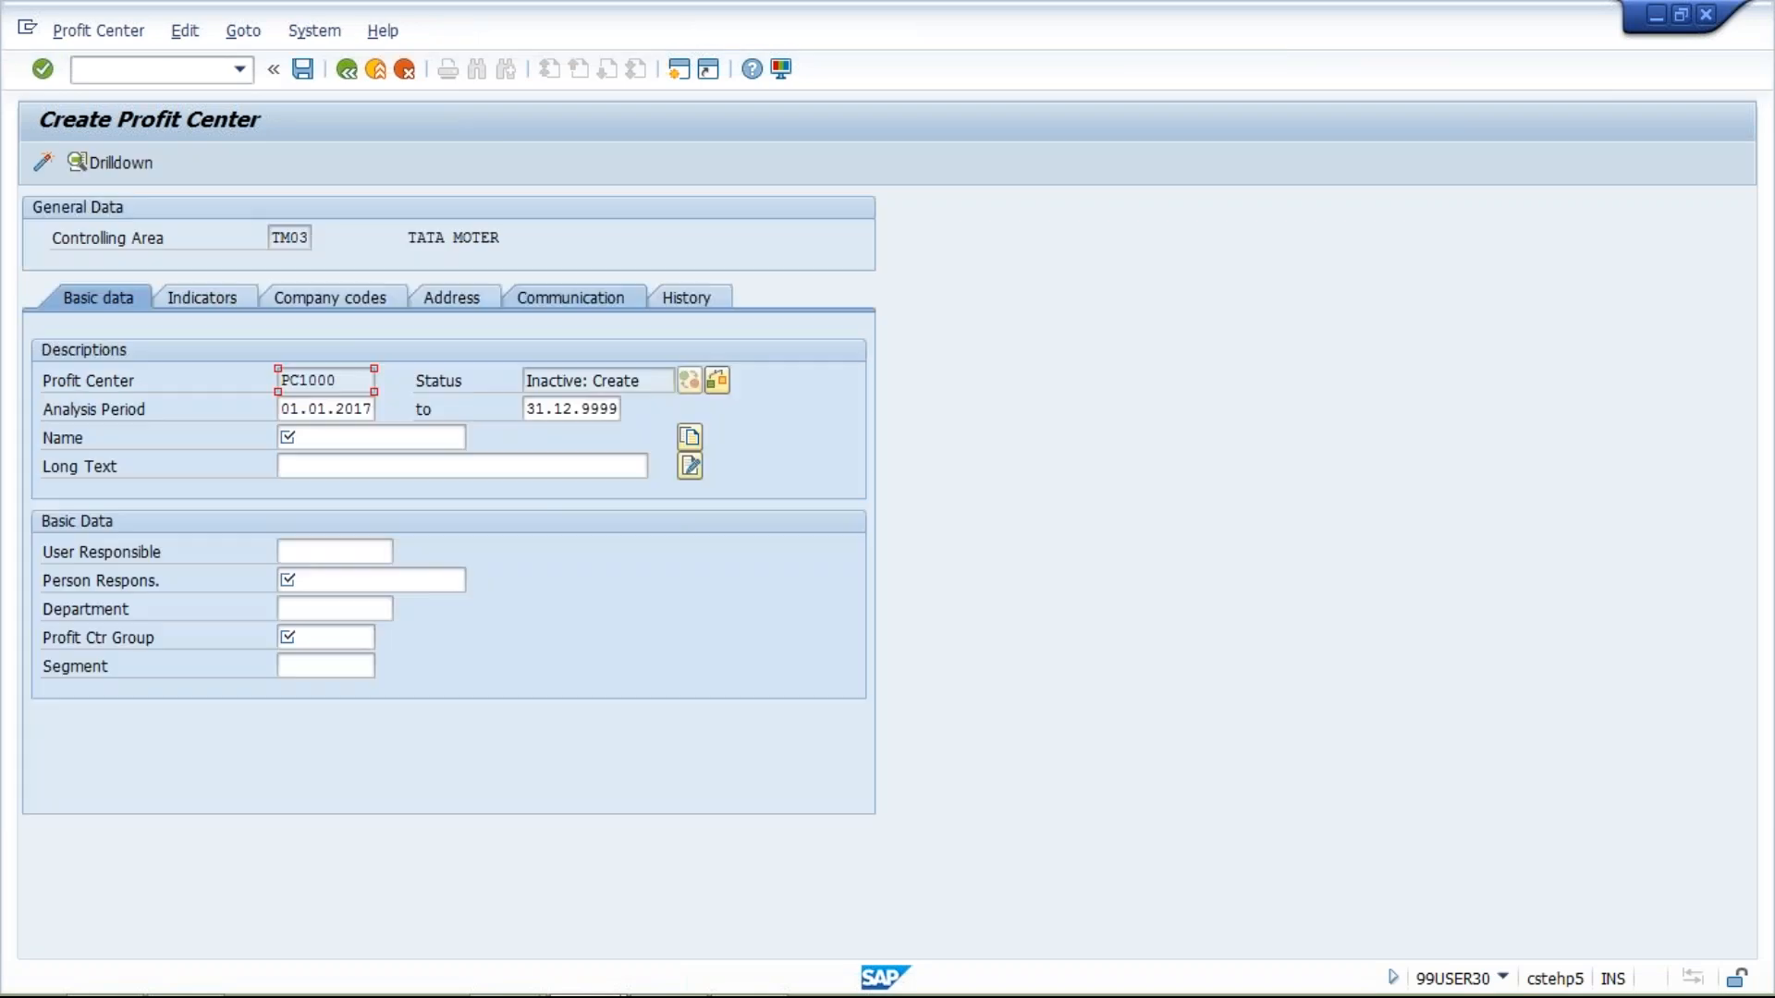
Set both the name and the long text of profit center PC1000 to PC - 1
{"action": "left_click", "coordinate": [317, 438]}
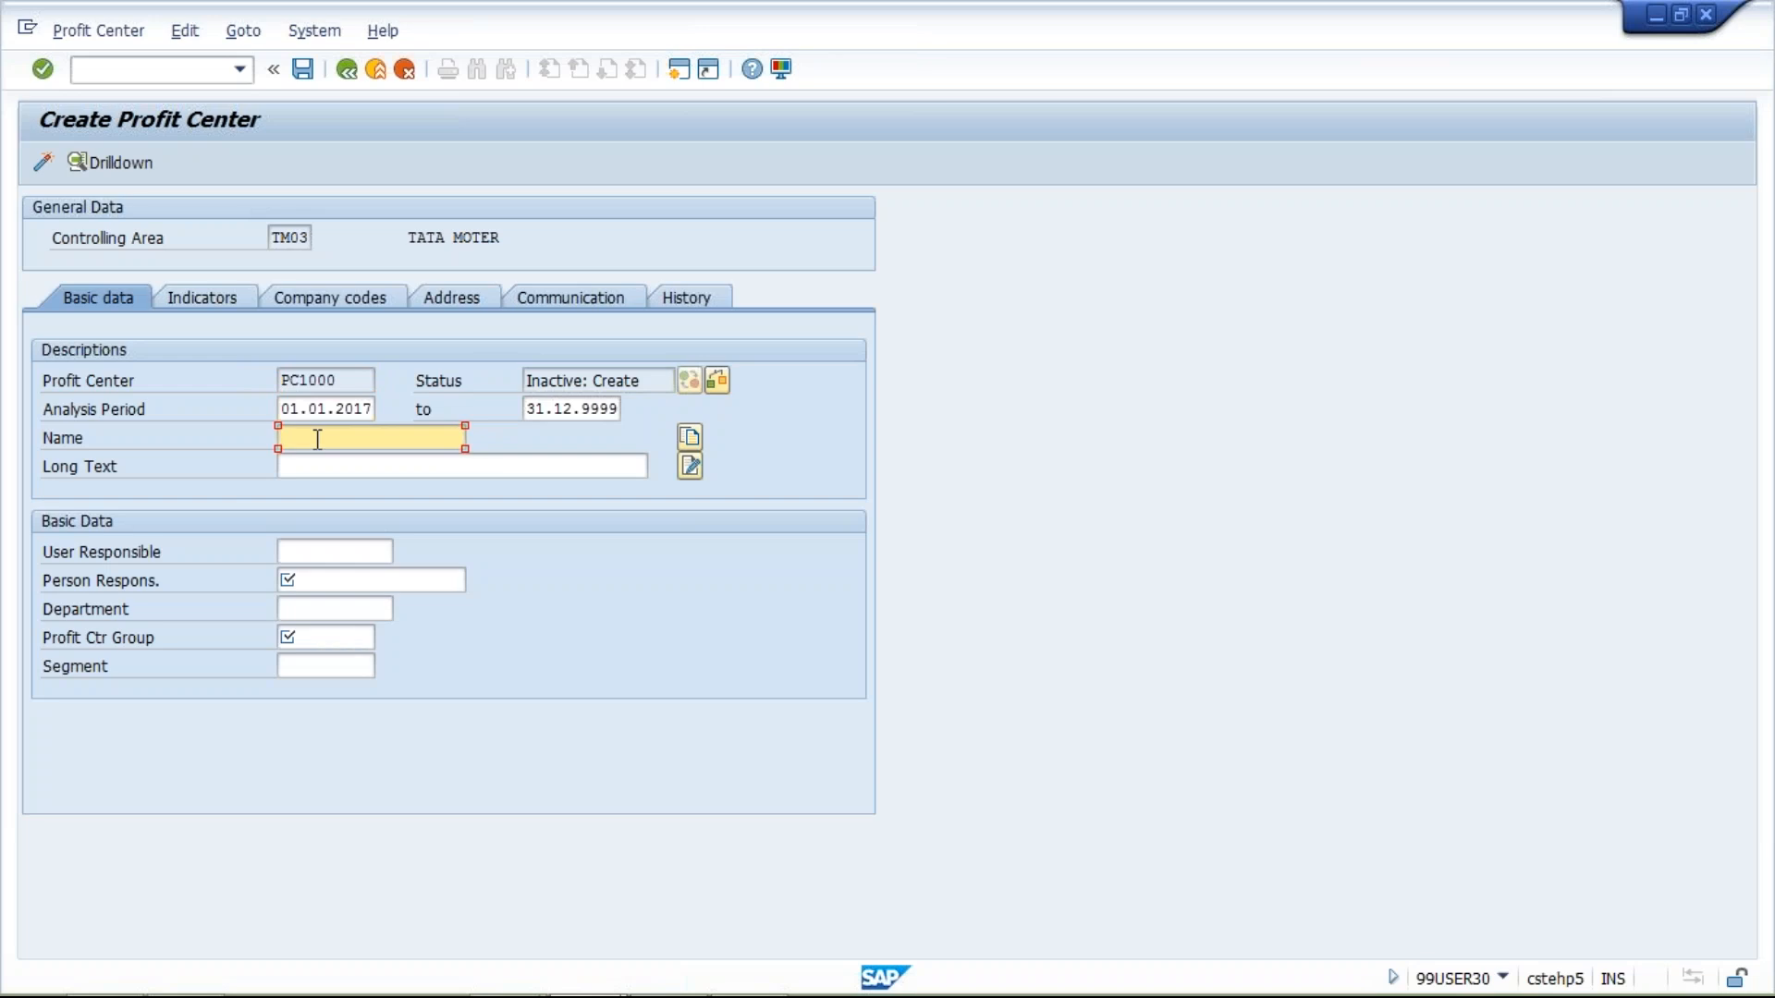
{"action": "type", "text": "p"}
{"action": "type", "text": "d"}
{"action": "type", "text": " -"}
{"action": "key", "text": "BackSpace"}
{"action": "key", "text": "BackSpace"}
{"action": "key", "text": "BackSpace"}
{"action": "key", "text": "BackSpace"}
{"action": "key", "text": "BackSpace"}
{"action": "type", "text": "PC - 1"}
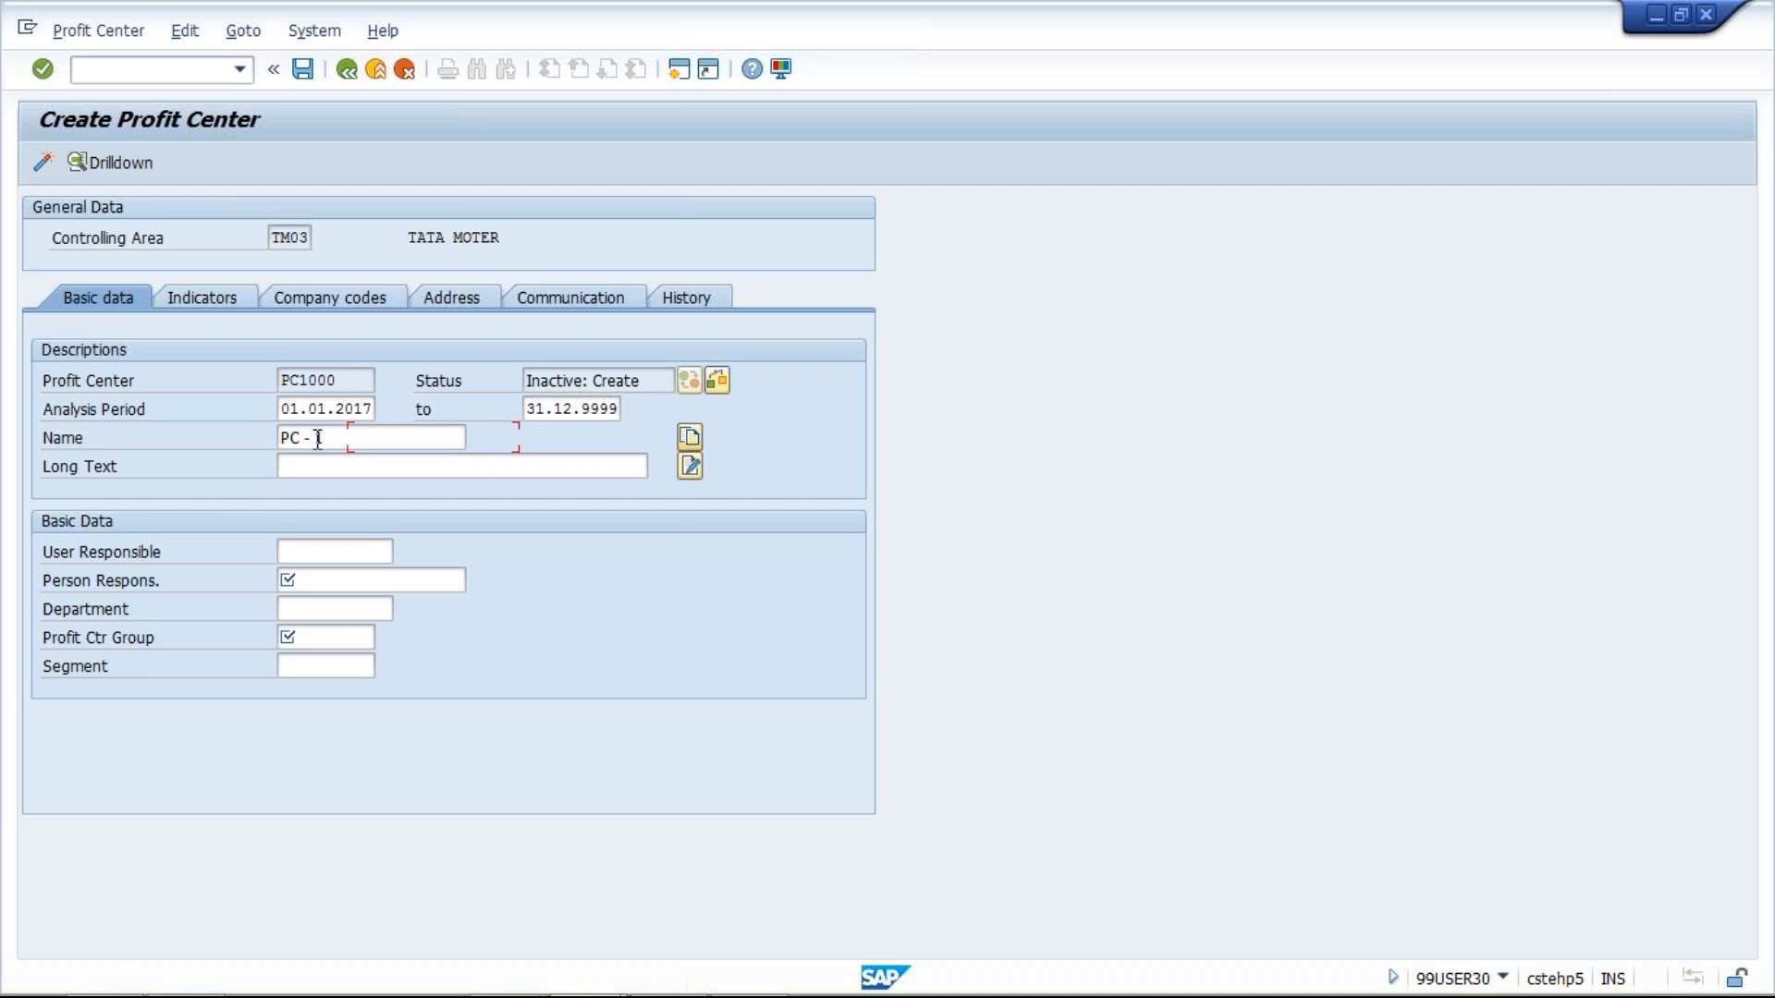
{"action": "key", "text": "Tab"}
{"action": "type", "text": "PC - 1"}
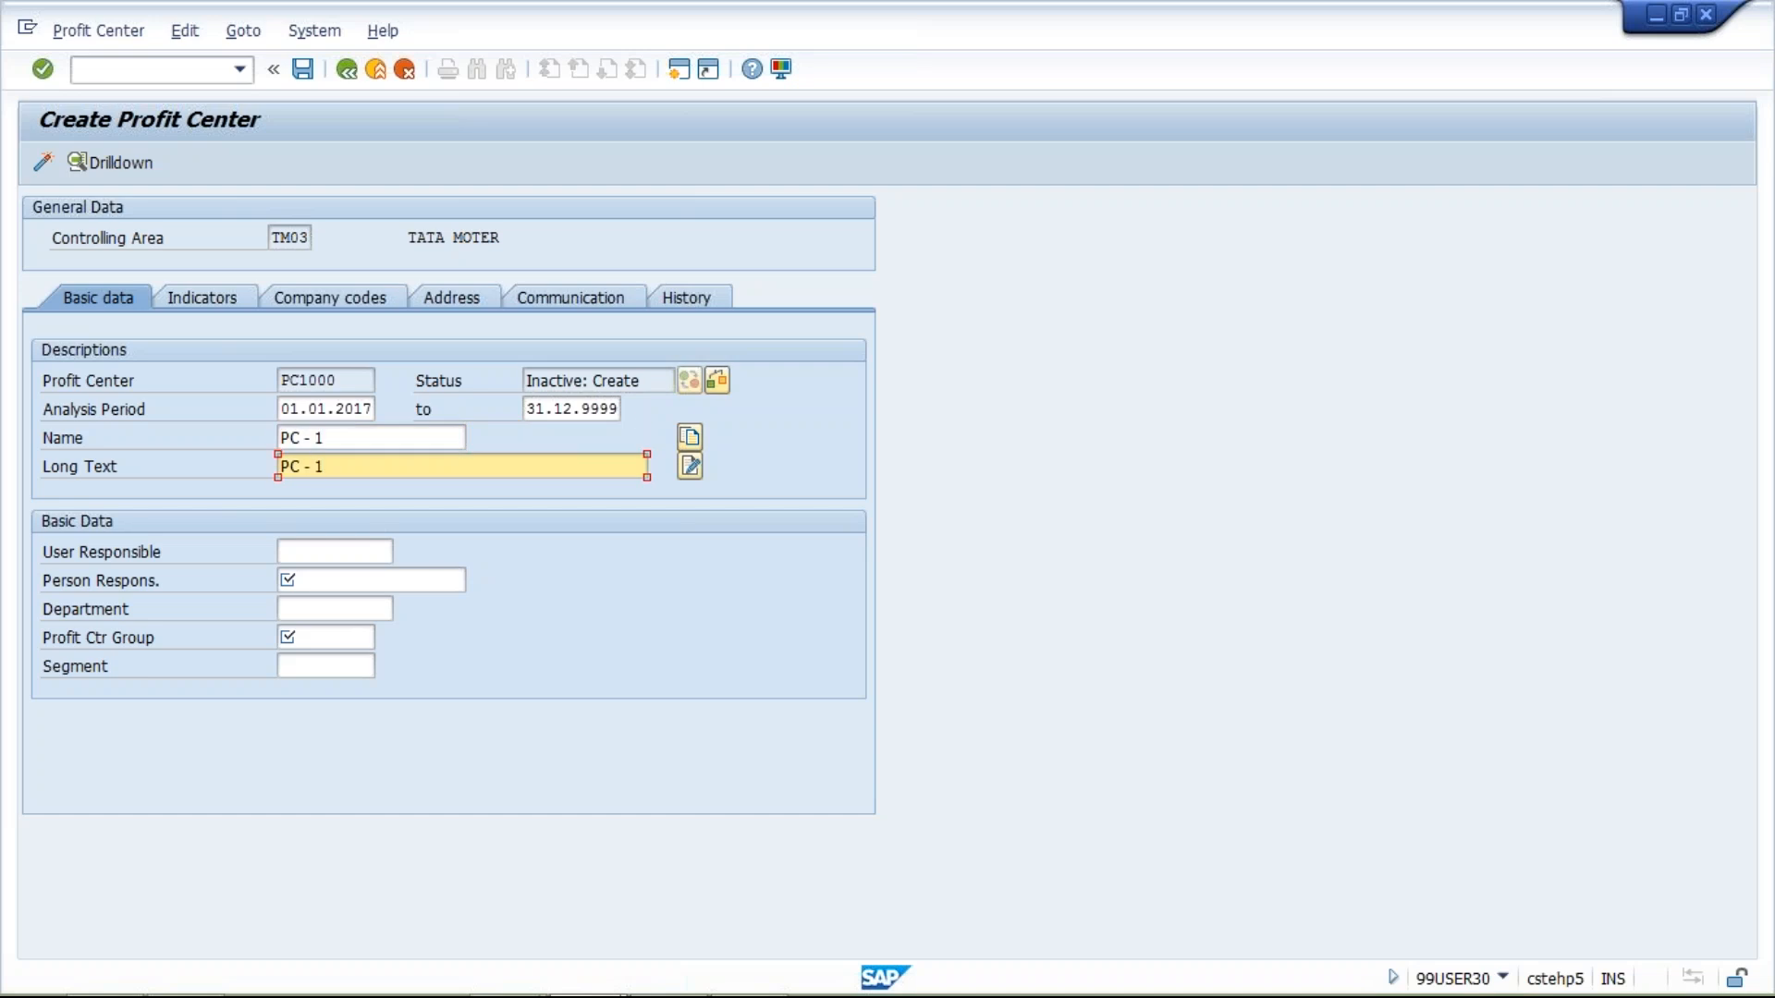
{"action": "left_click", "coordinate": [324, 546]}
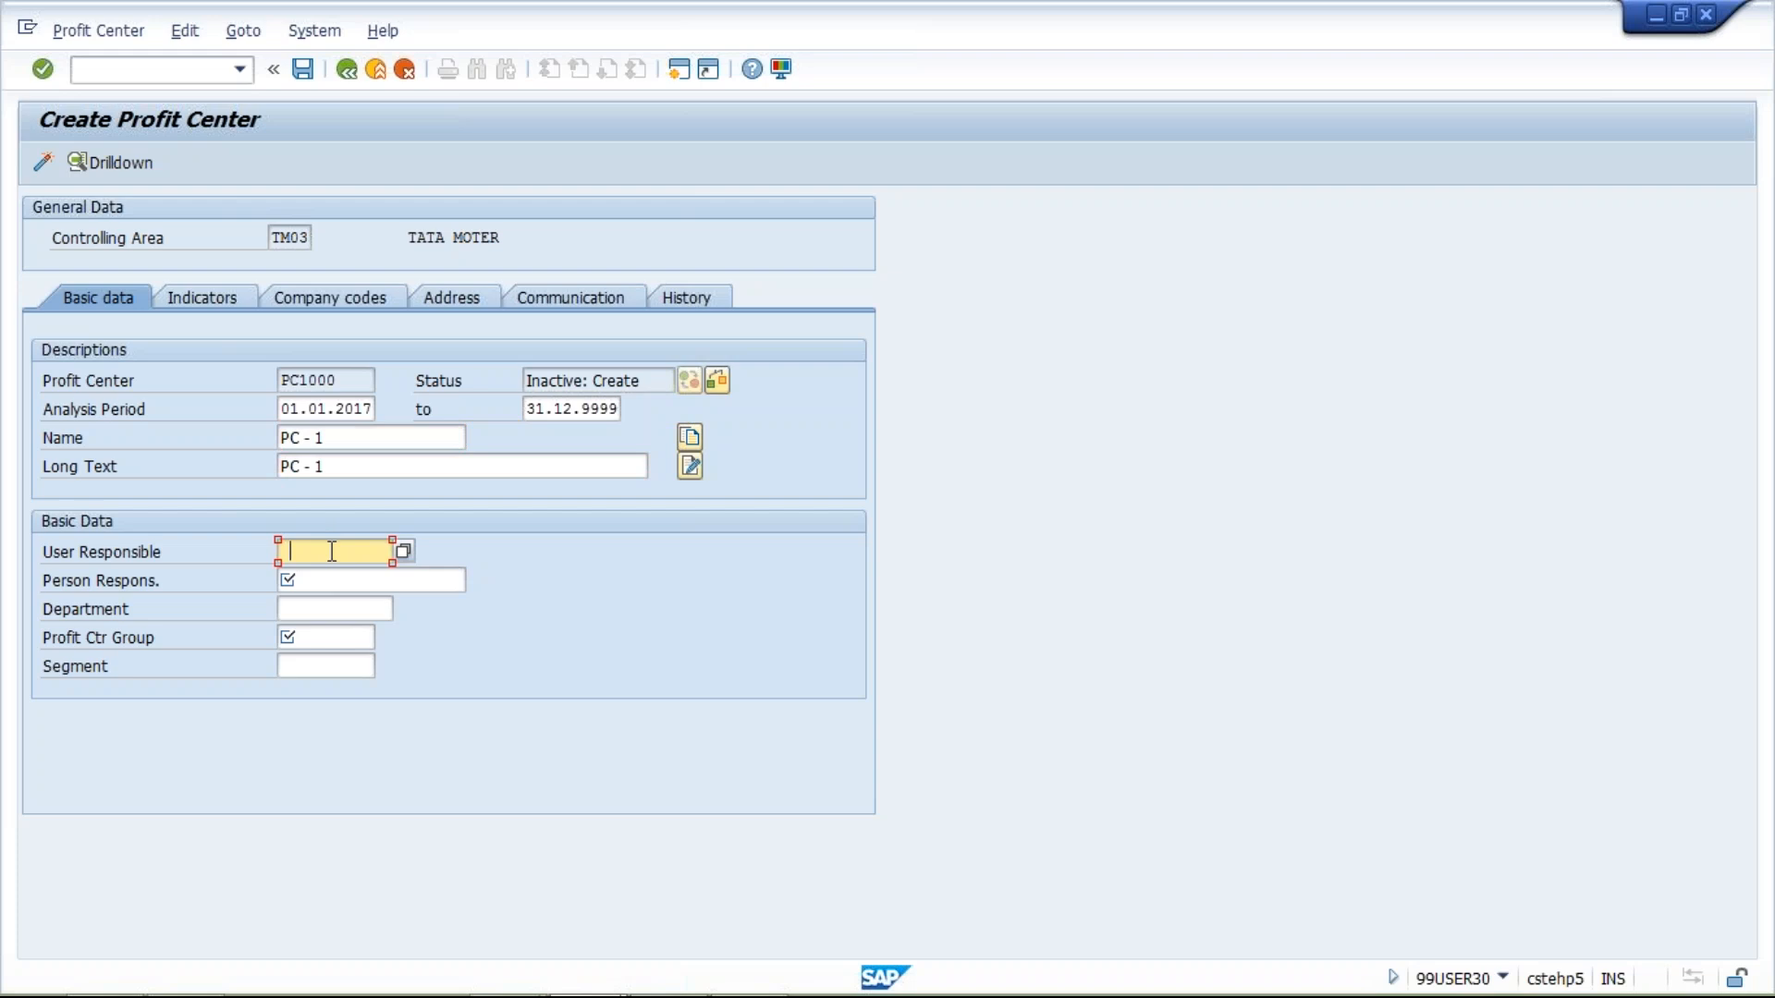
{"action": "type", "text": "KUMAR"}
{"action": "key", "text": "BackSpace"}
{"action": "key", "text": "BackSpace"}
{"action": "key", "text": "BackSpace"}
{"action": "key", "text": "BackSpace"}
{"action": "key", "text": "BackSpace"}
Enter the responsible person's name for profit center PC1000
{"action": "left_click", "coordinate": [330, 579]}
{"action": "type", "text": "KU"}
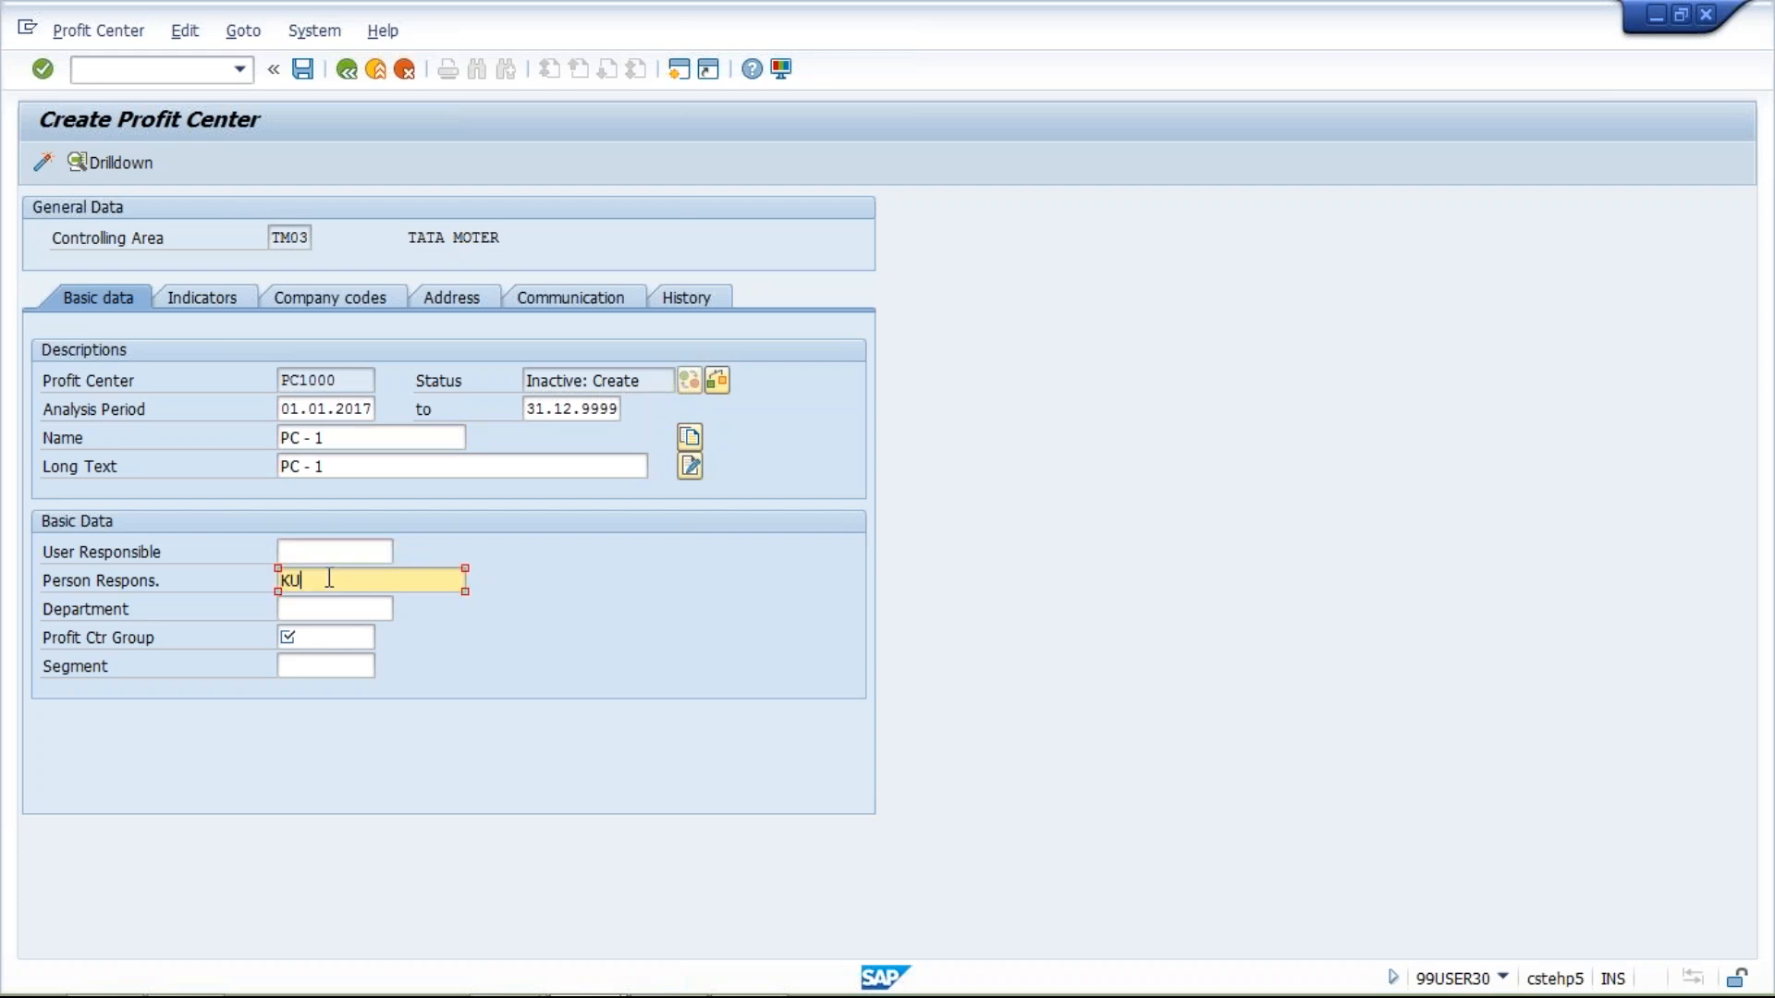
{"action": "type", "text": "MAR"}
Set the department to HR and the profit center group to TM03, and validate the basic data
{"action": "left_click", "coordinate": [317, 610]}
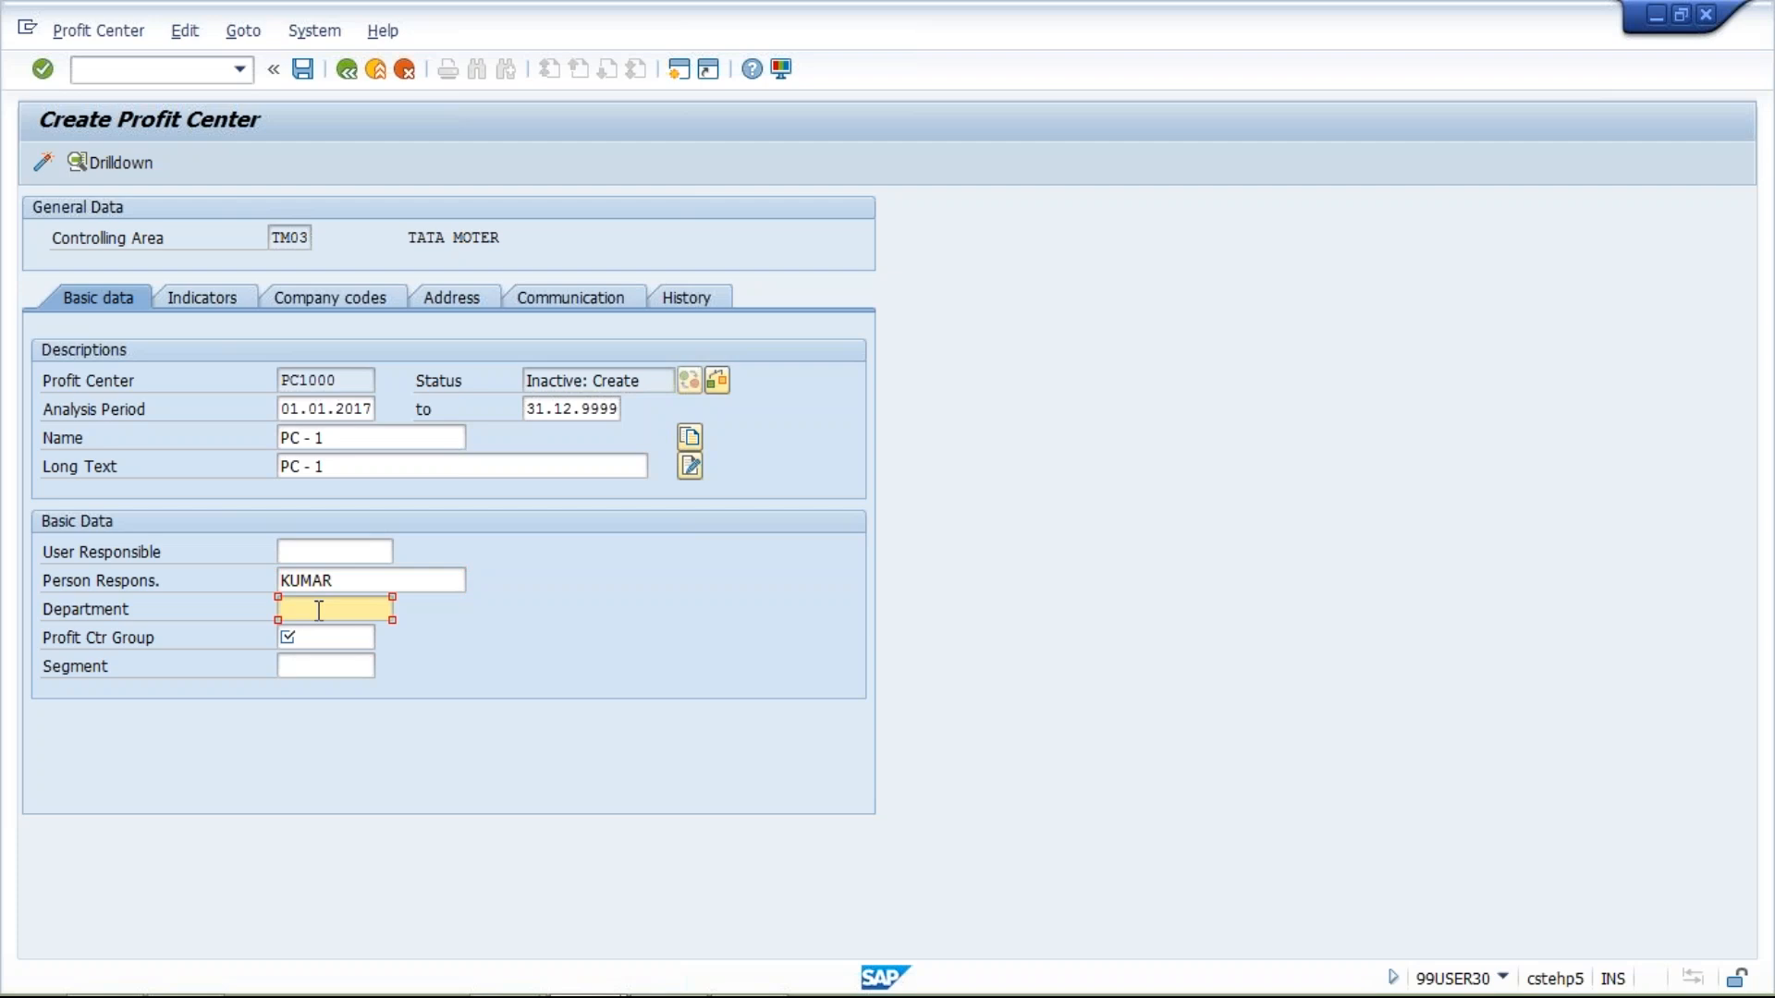
{"action": "type", "text": "HR"}
{"action": "left_click", "coordinate": [325, 637]}
{"action": "type", "text": "TM03"}
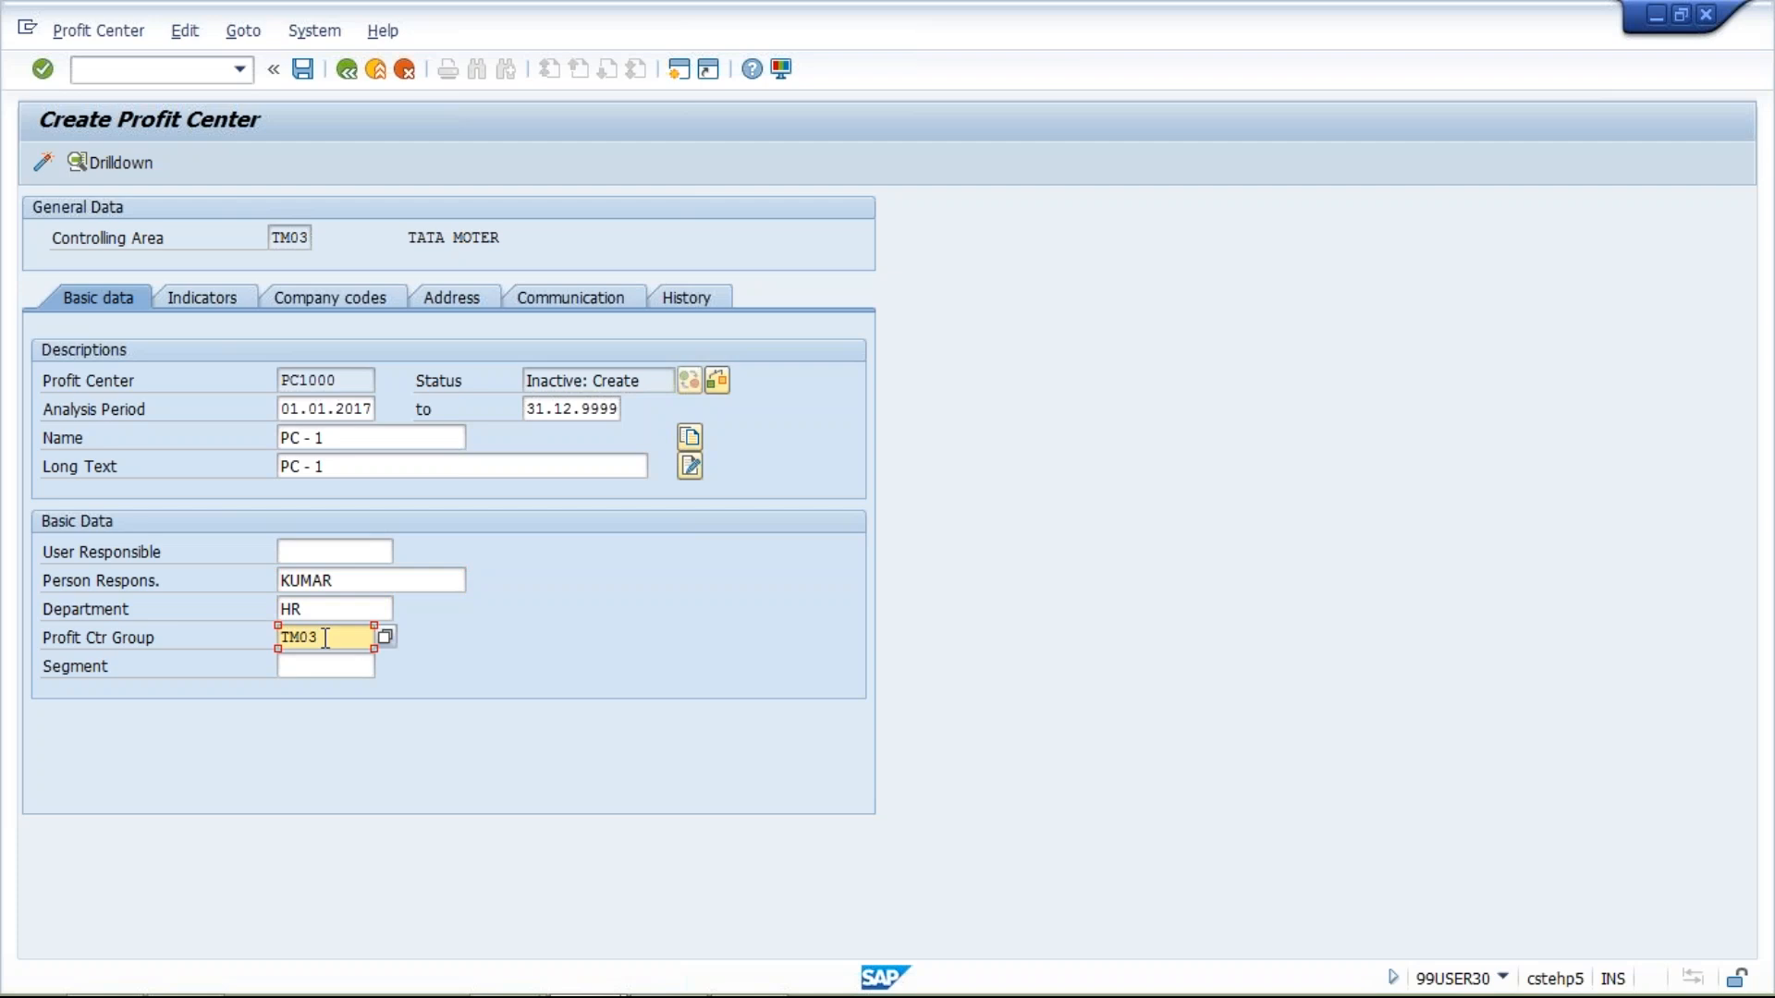
{"action": "key", "text": "Return"}
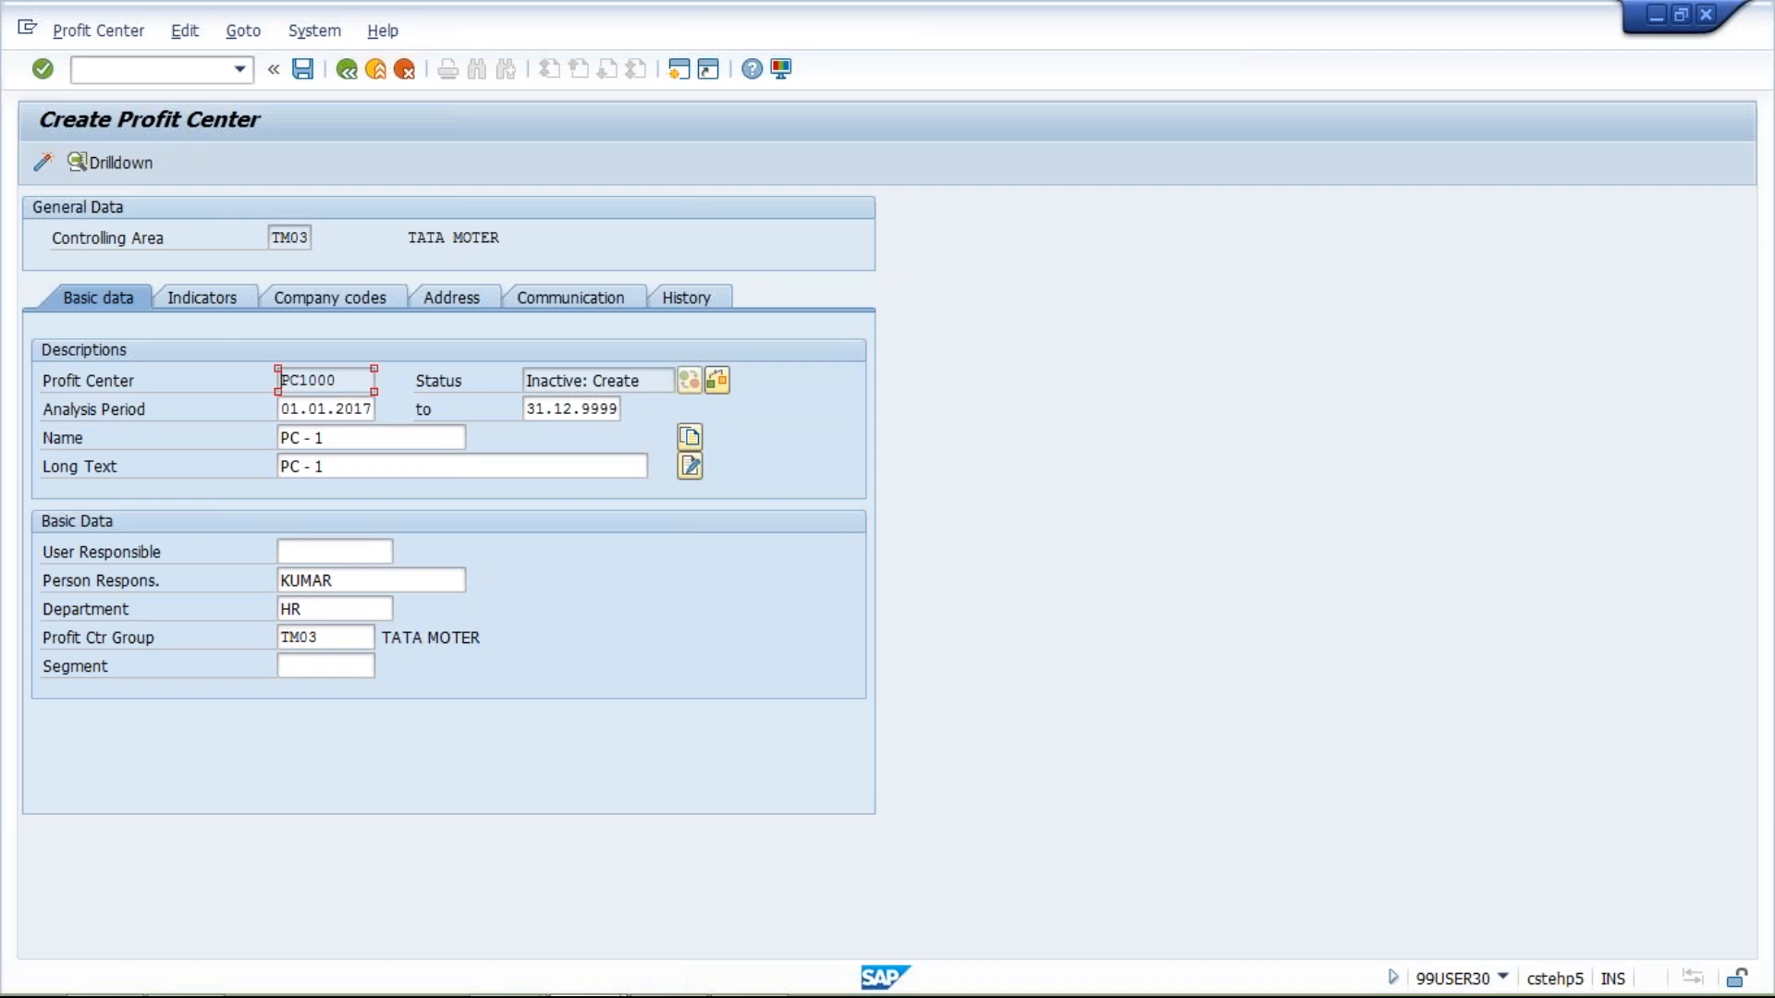
Check the company code assignment of the profit center against its controlling area TM03
{"action": "left_click", "coordinate": [368, 307]}
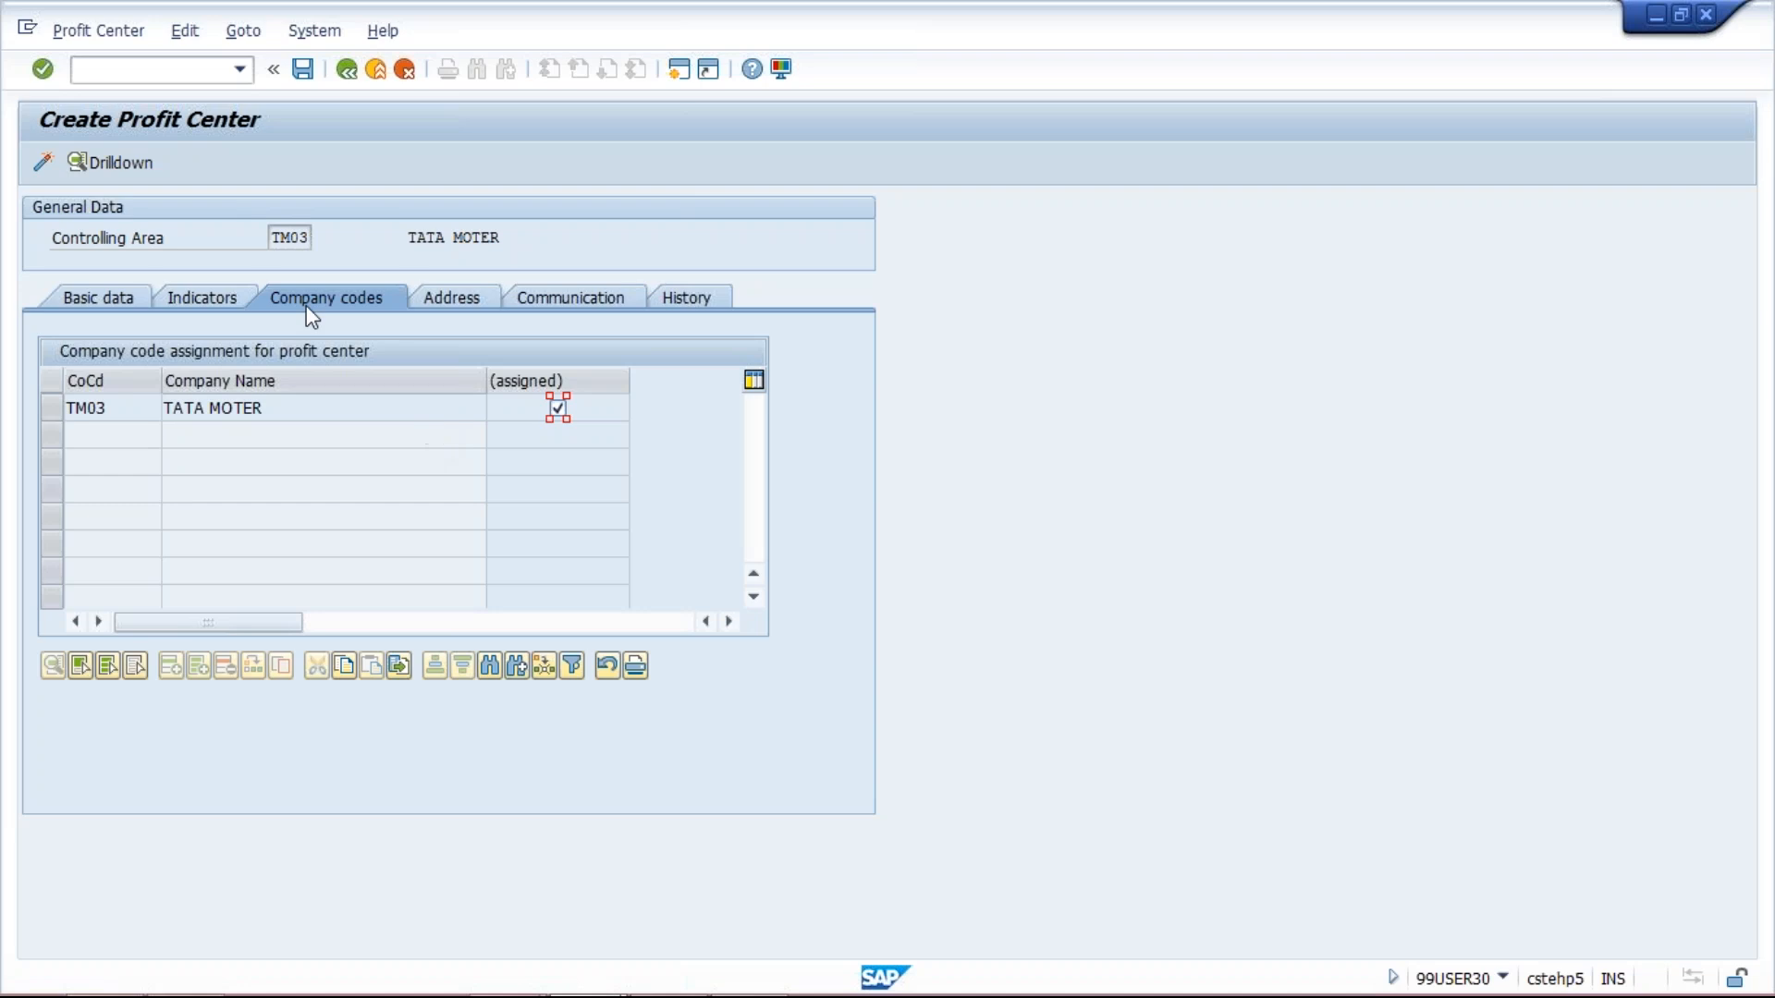
{"action": "left_click", "coordinate": [277, 238]}
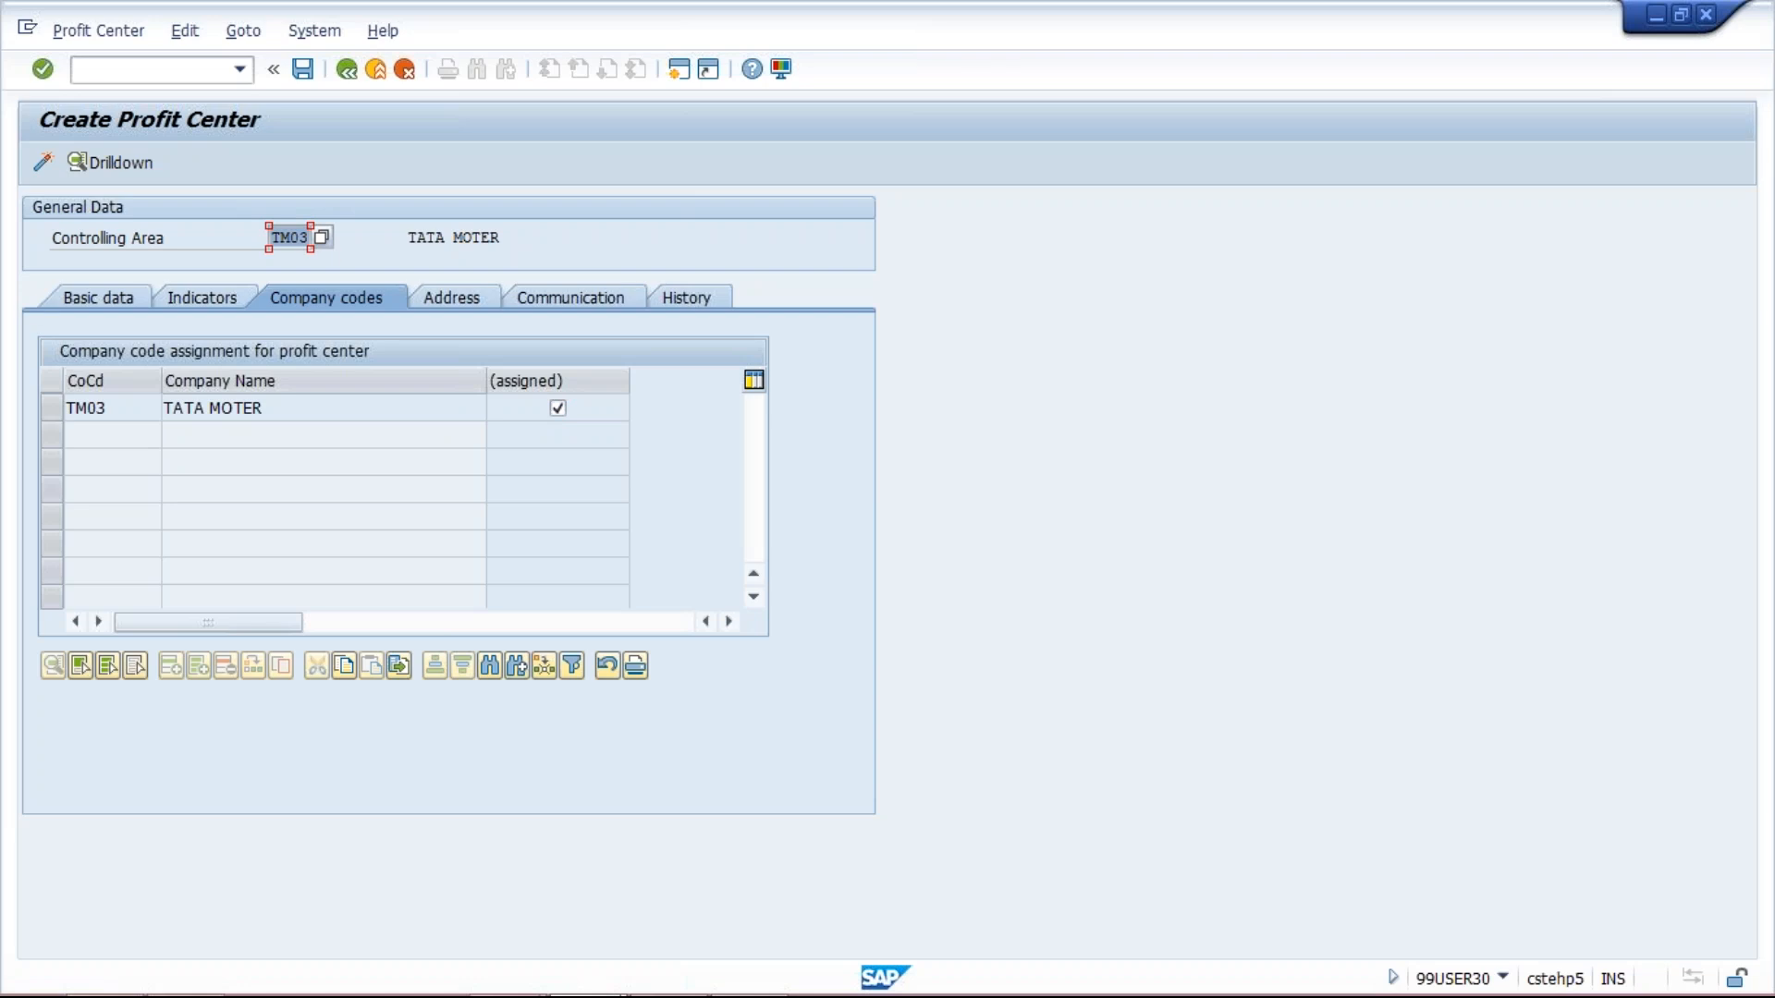
{"action": "left_click", "coordinate": [118, 409]}
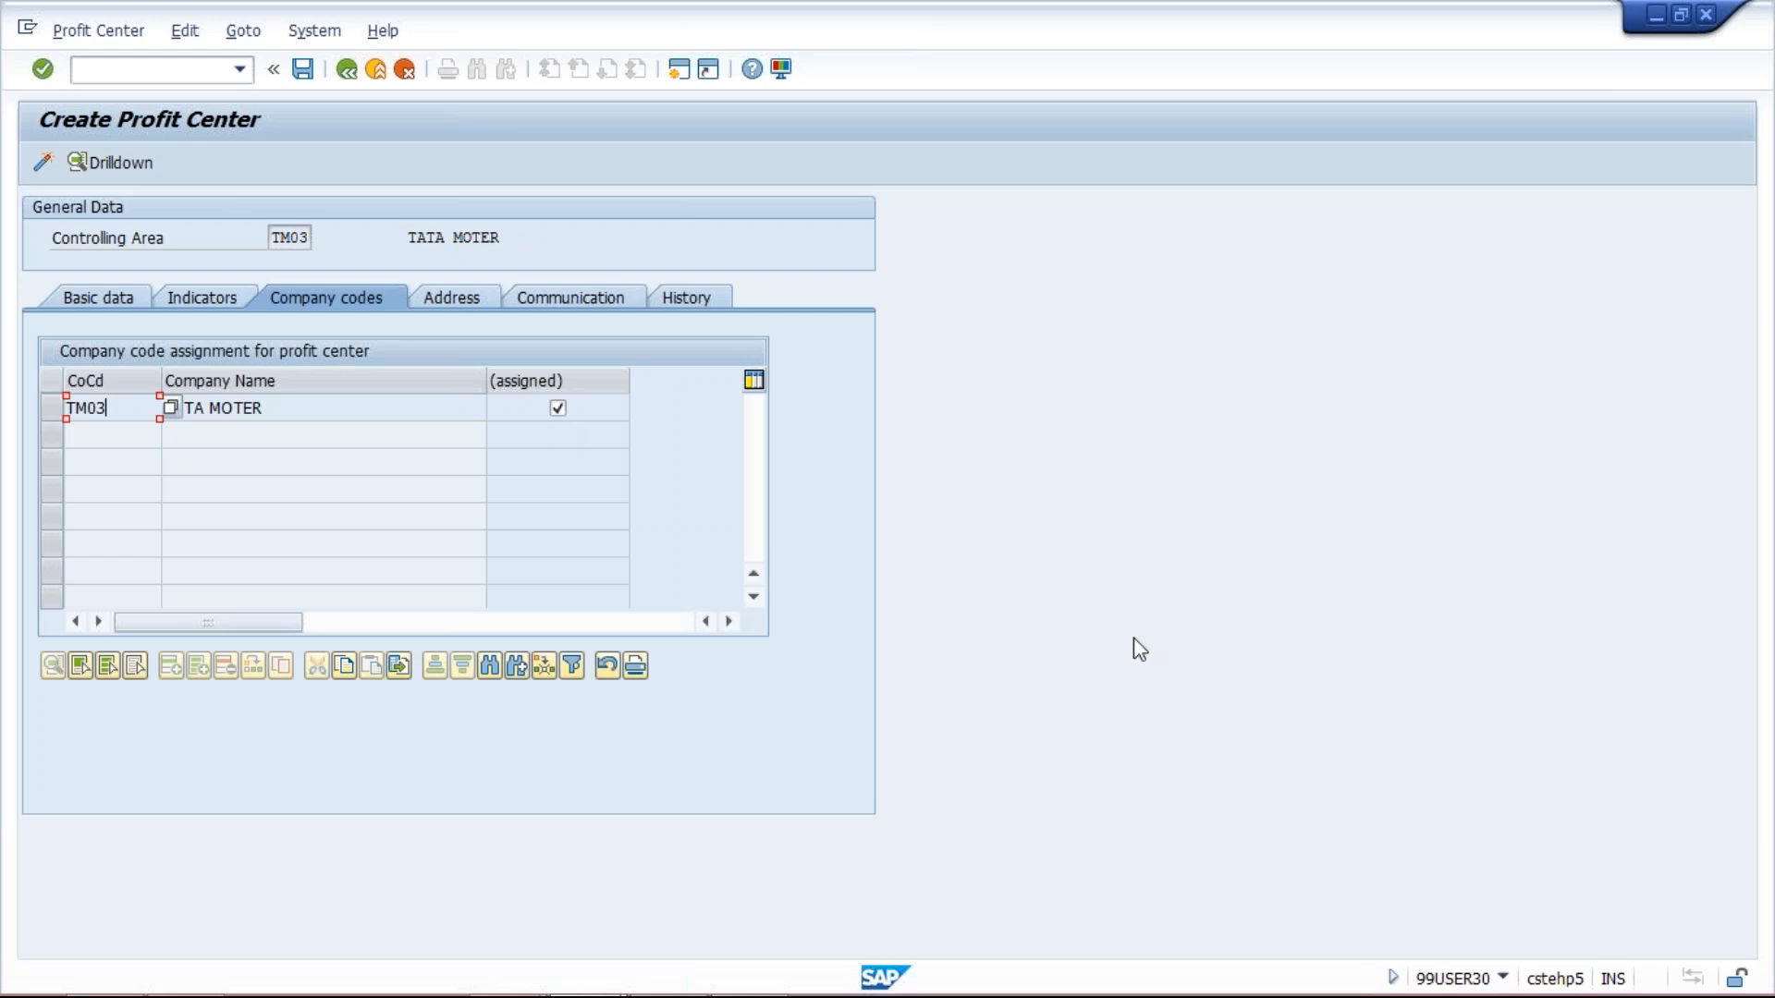
Switch to the Excel workbook Class and enter ABC in G2 and TM01 in H2 of Sheet1
{"action": "key", "text": "alt+Tab"}
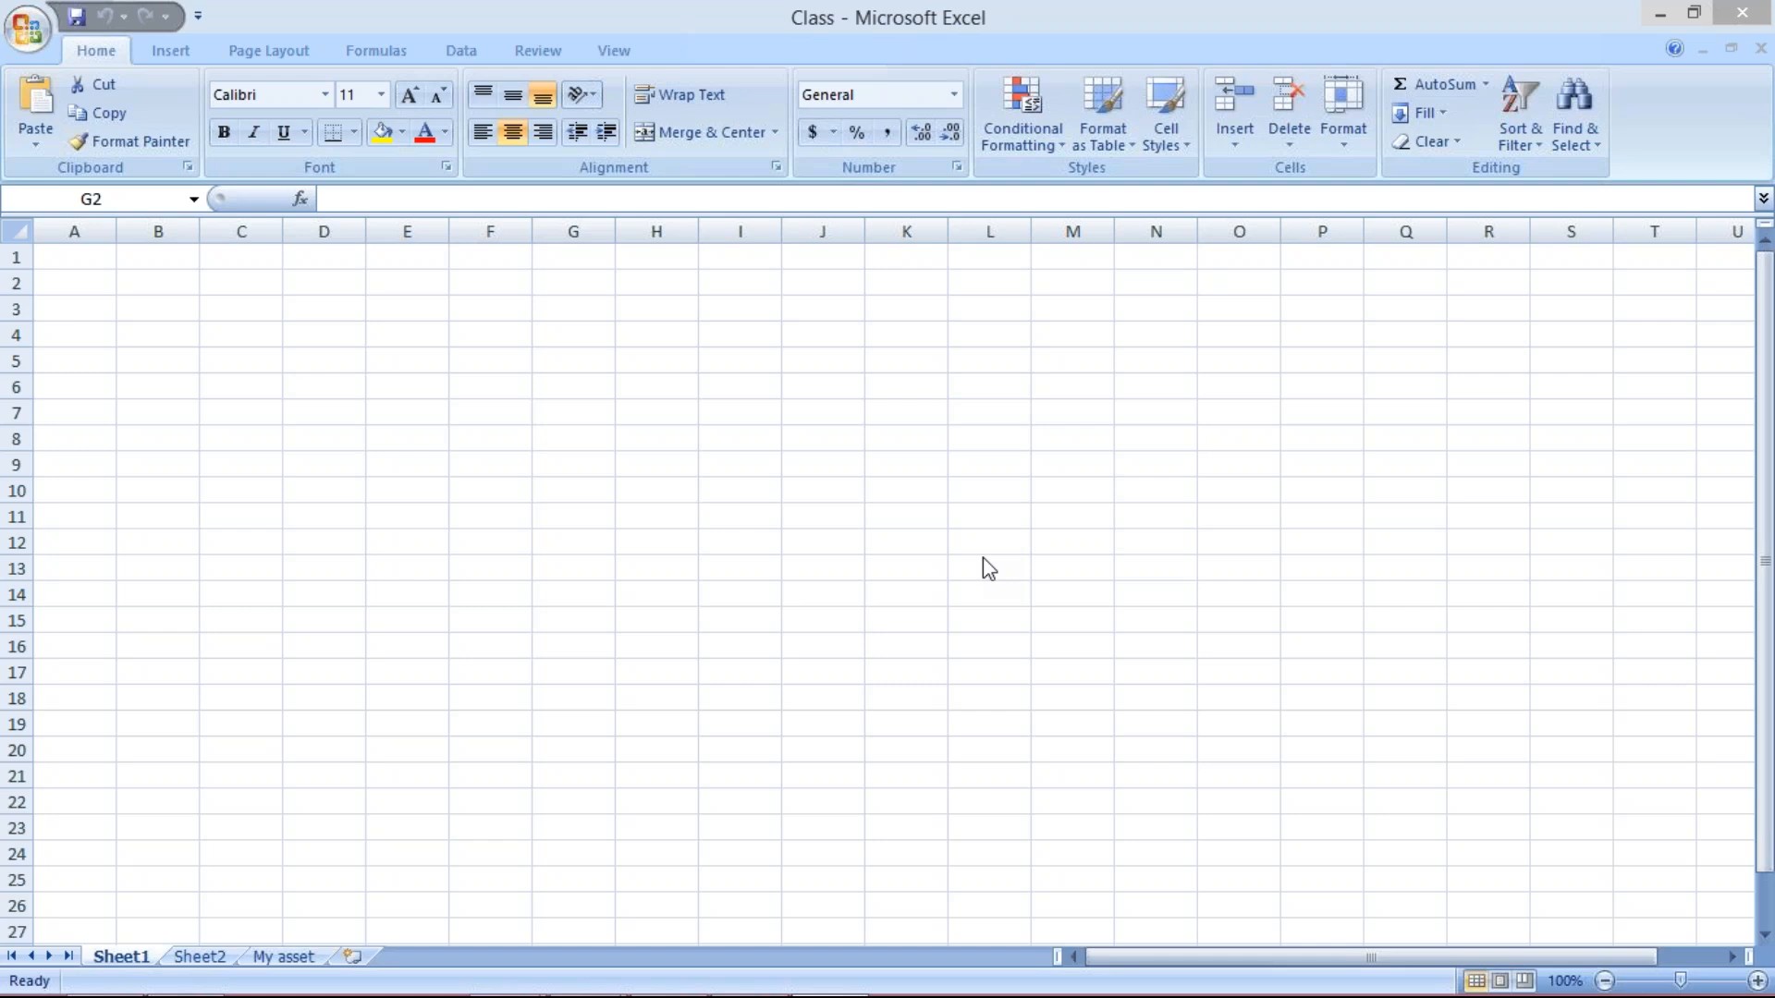
{"action": "left_click", "coordinate": [576, 285]}
{"action": "type", "text": "ABC"}
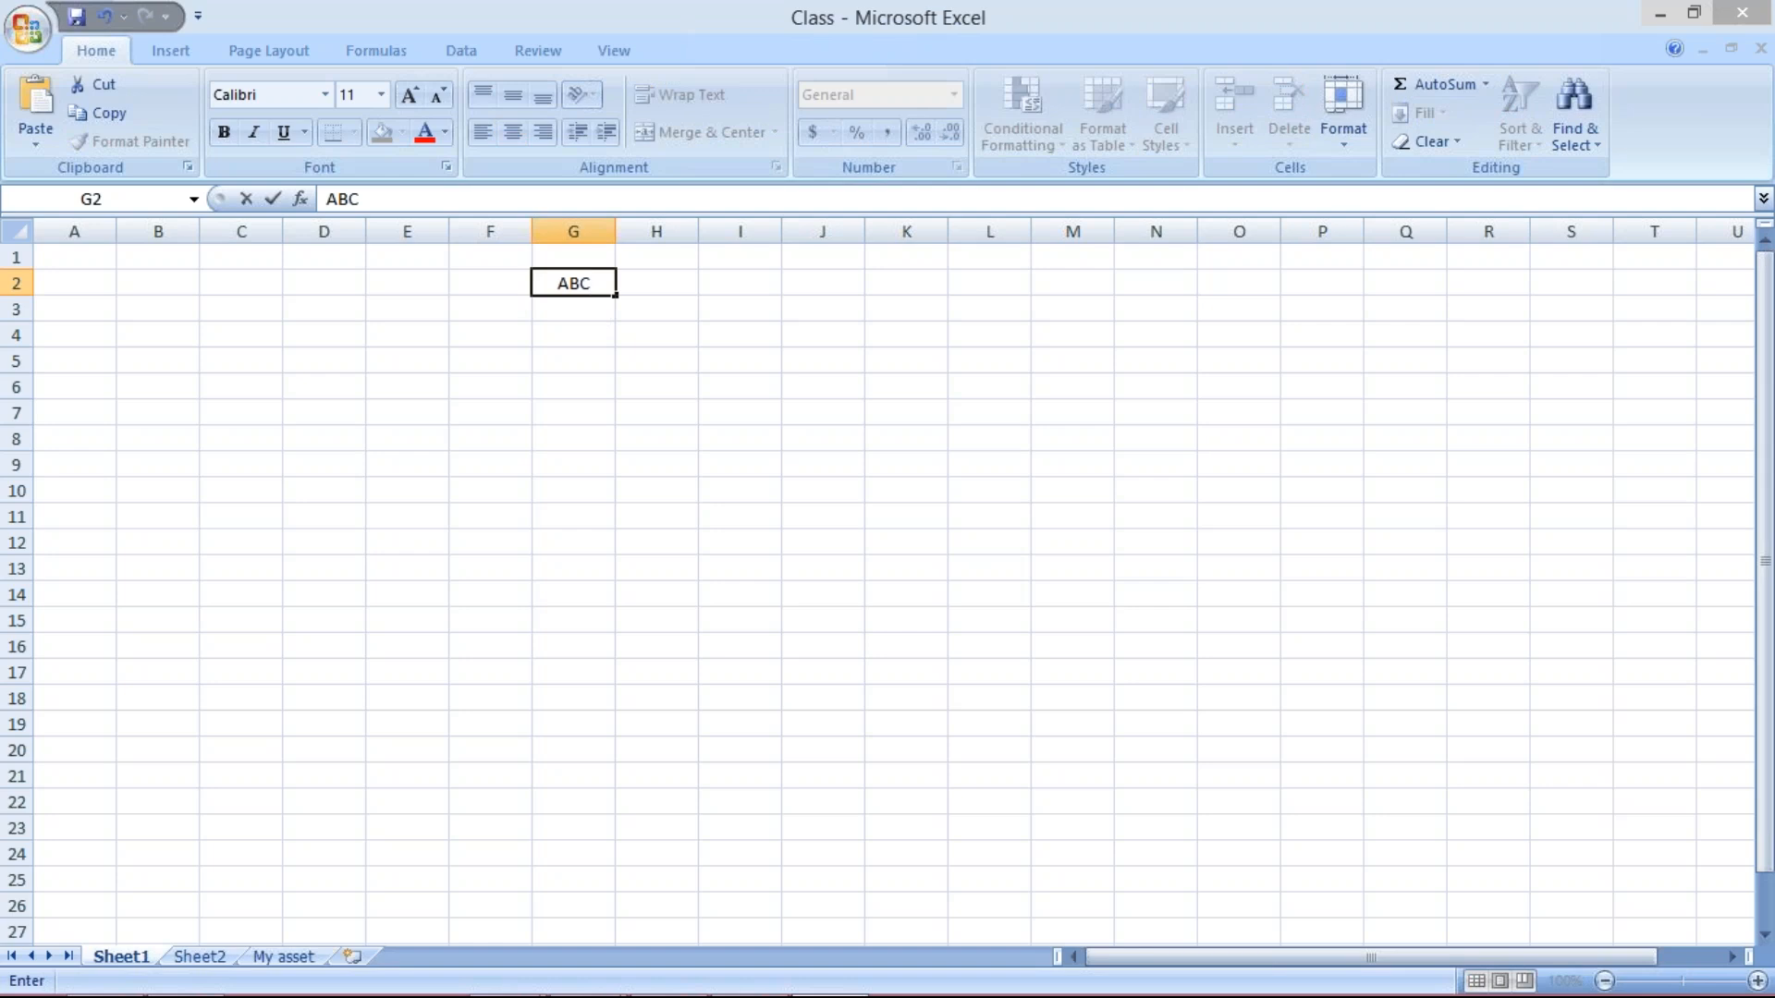
{"action": "key", "text": "Return"}
{"action": "left_click", "coordinate": [669, 288]}
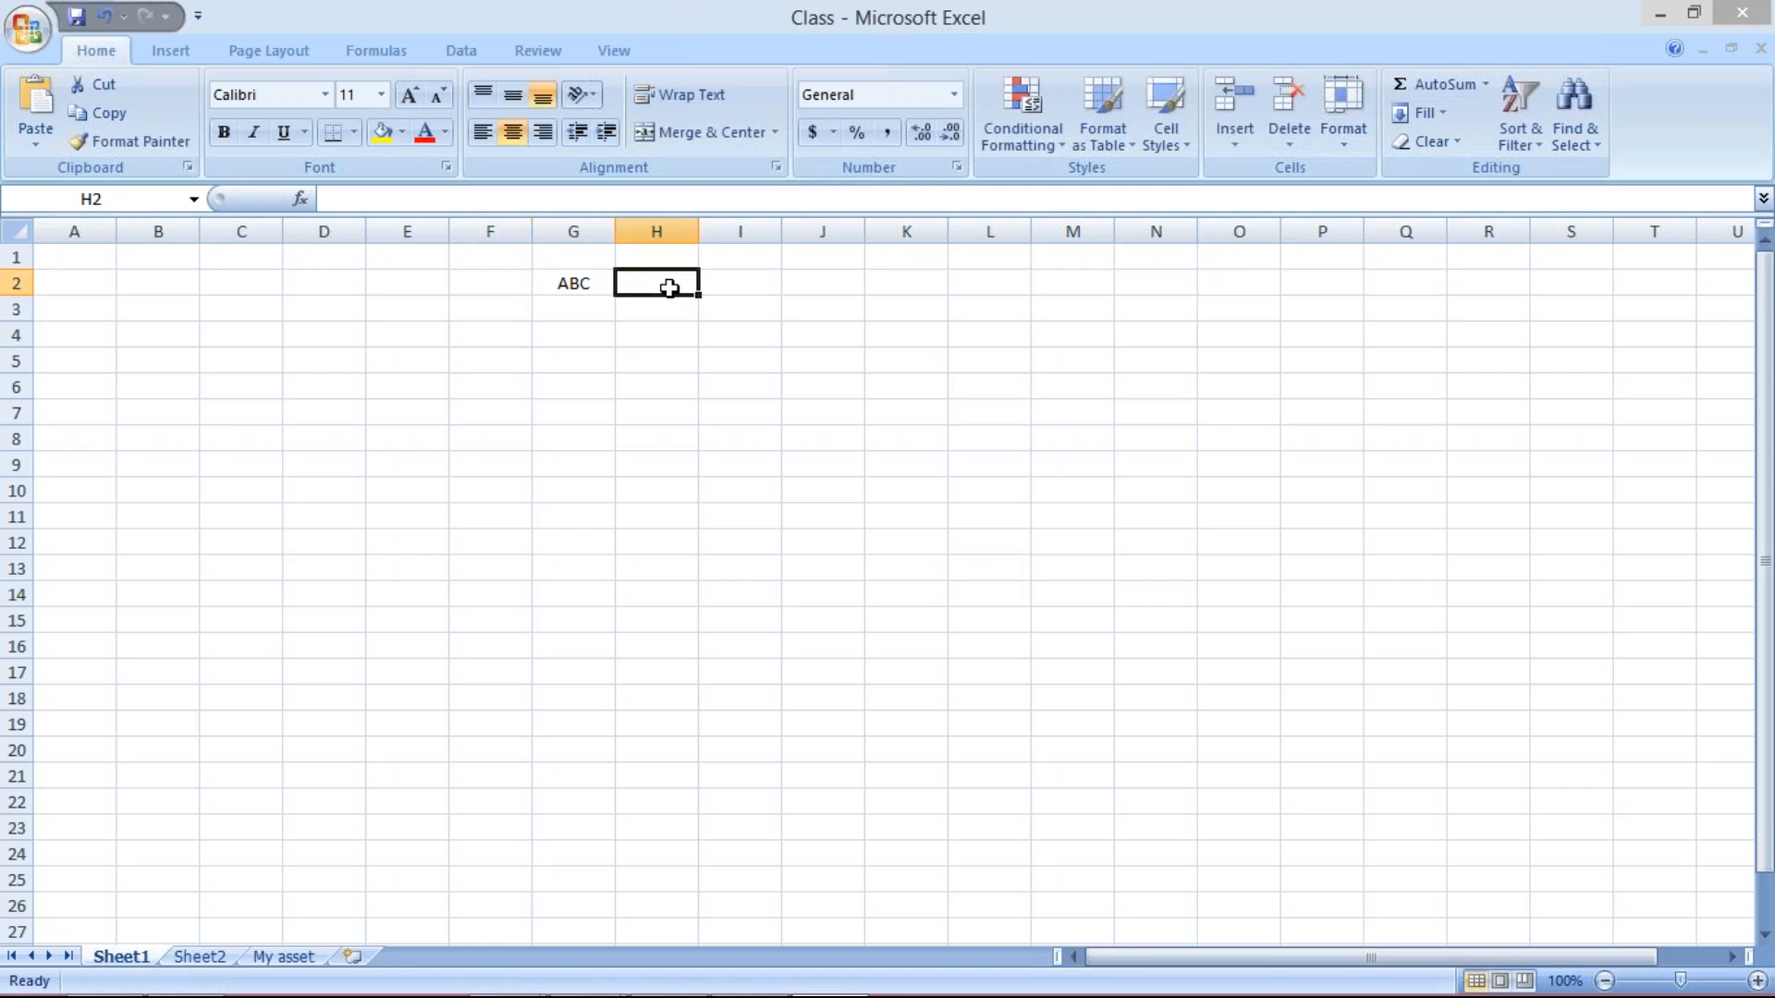
{"action": "type", "text": "TM01"}
{"action": "key", "text": "Return"}
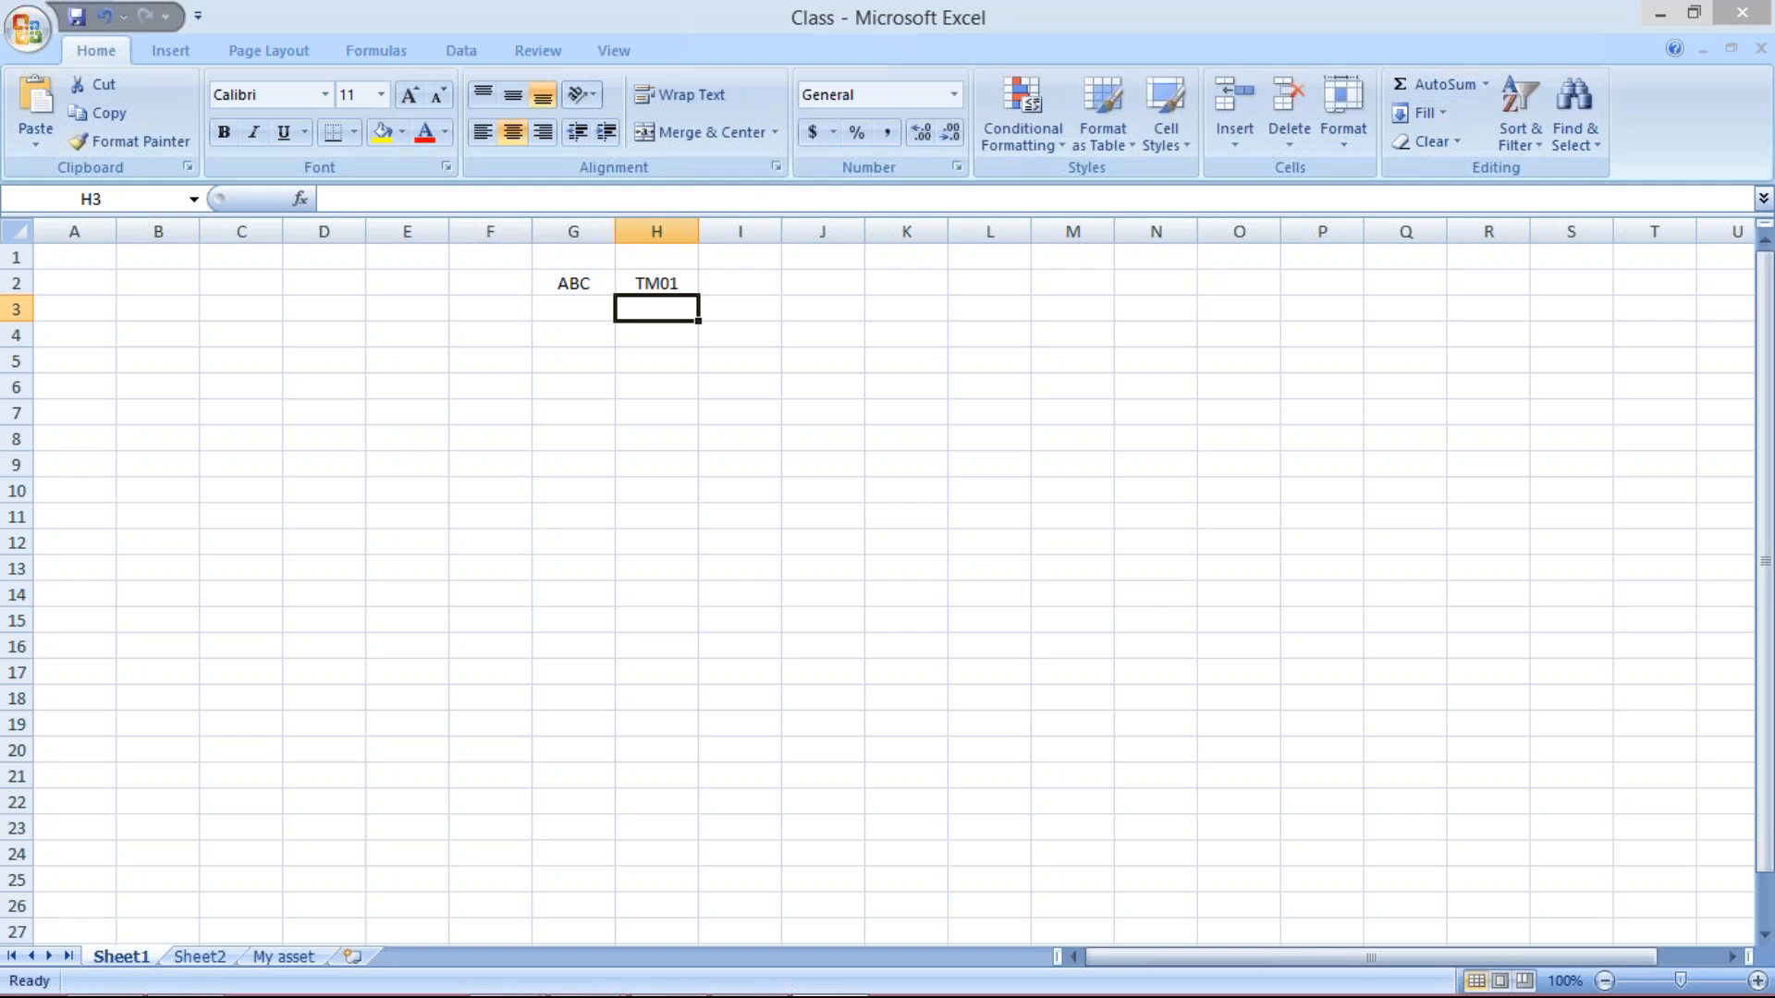
Fill G3 with ABC from the cell above and enter TM02 in H3
{"action": "left_click", "coordinate": [565, 315]}
{"action": "key", "text": "ctrl+d"}
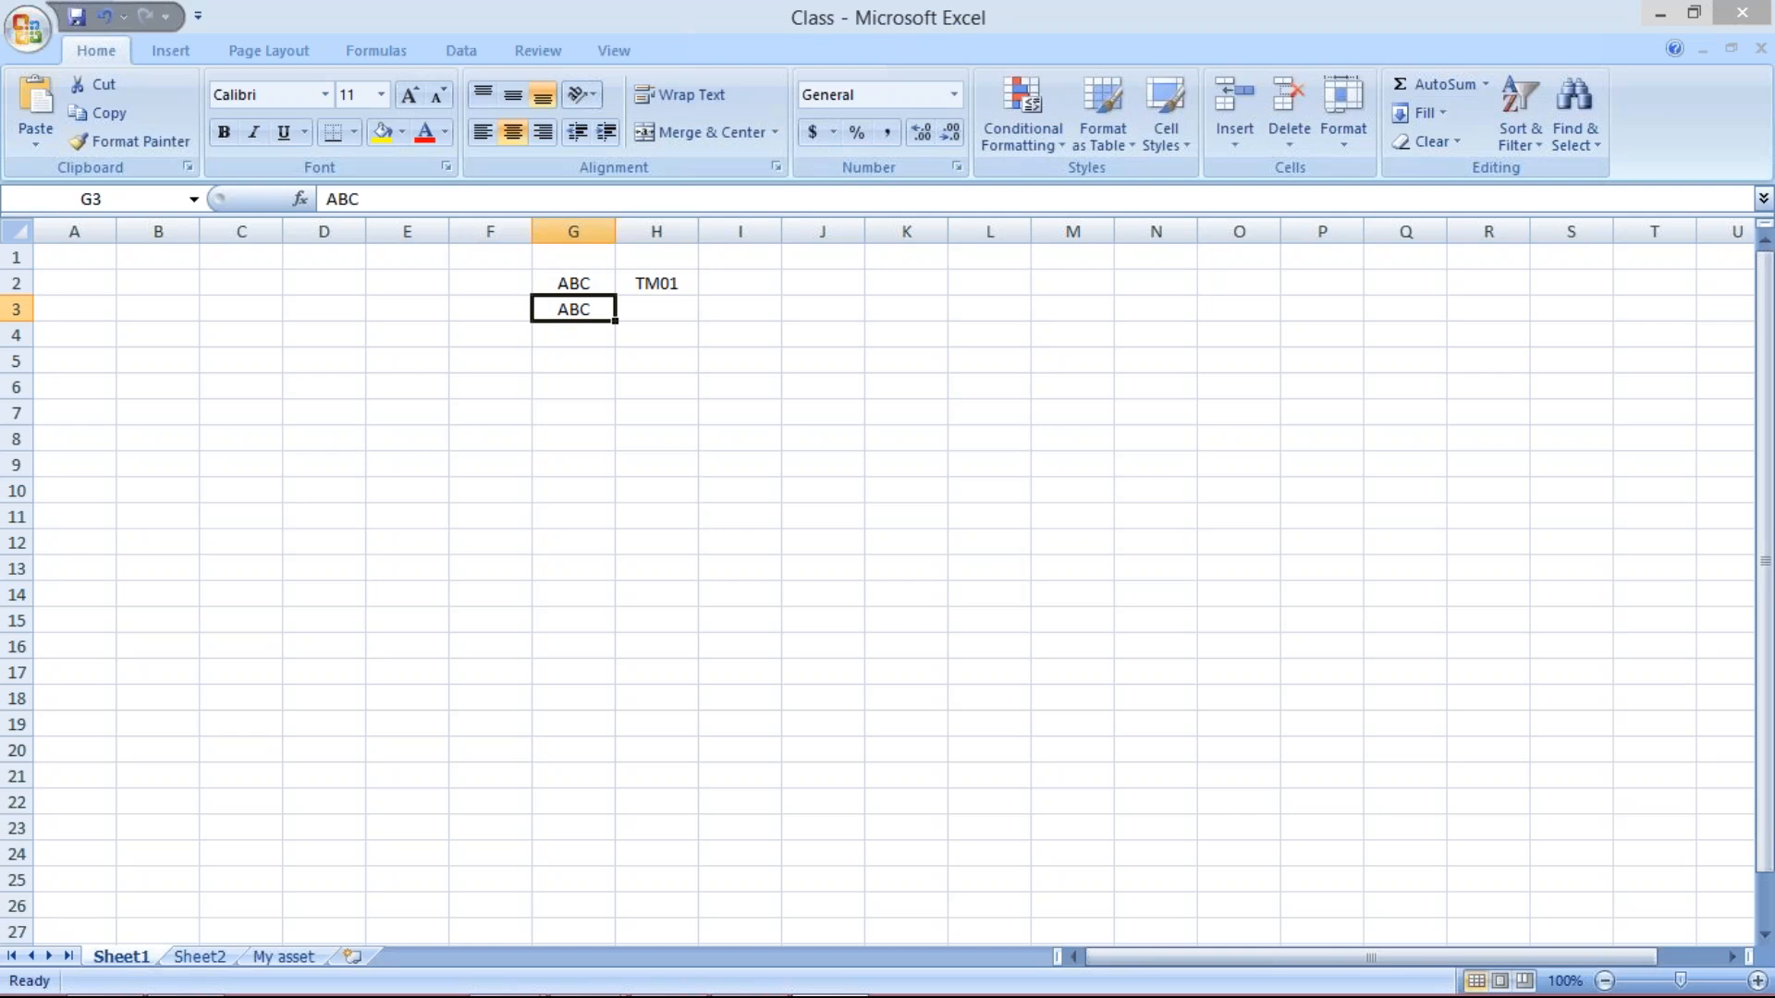
{"action": "left_click", "coordinate": [649, 309]}
{"action": "type", "text": "TM"}
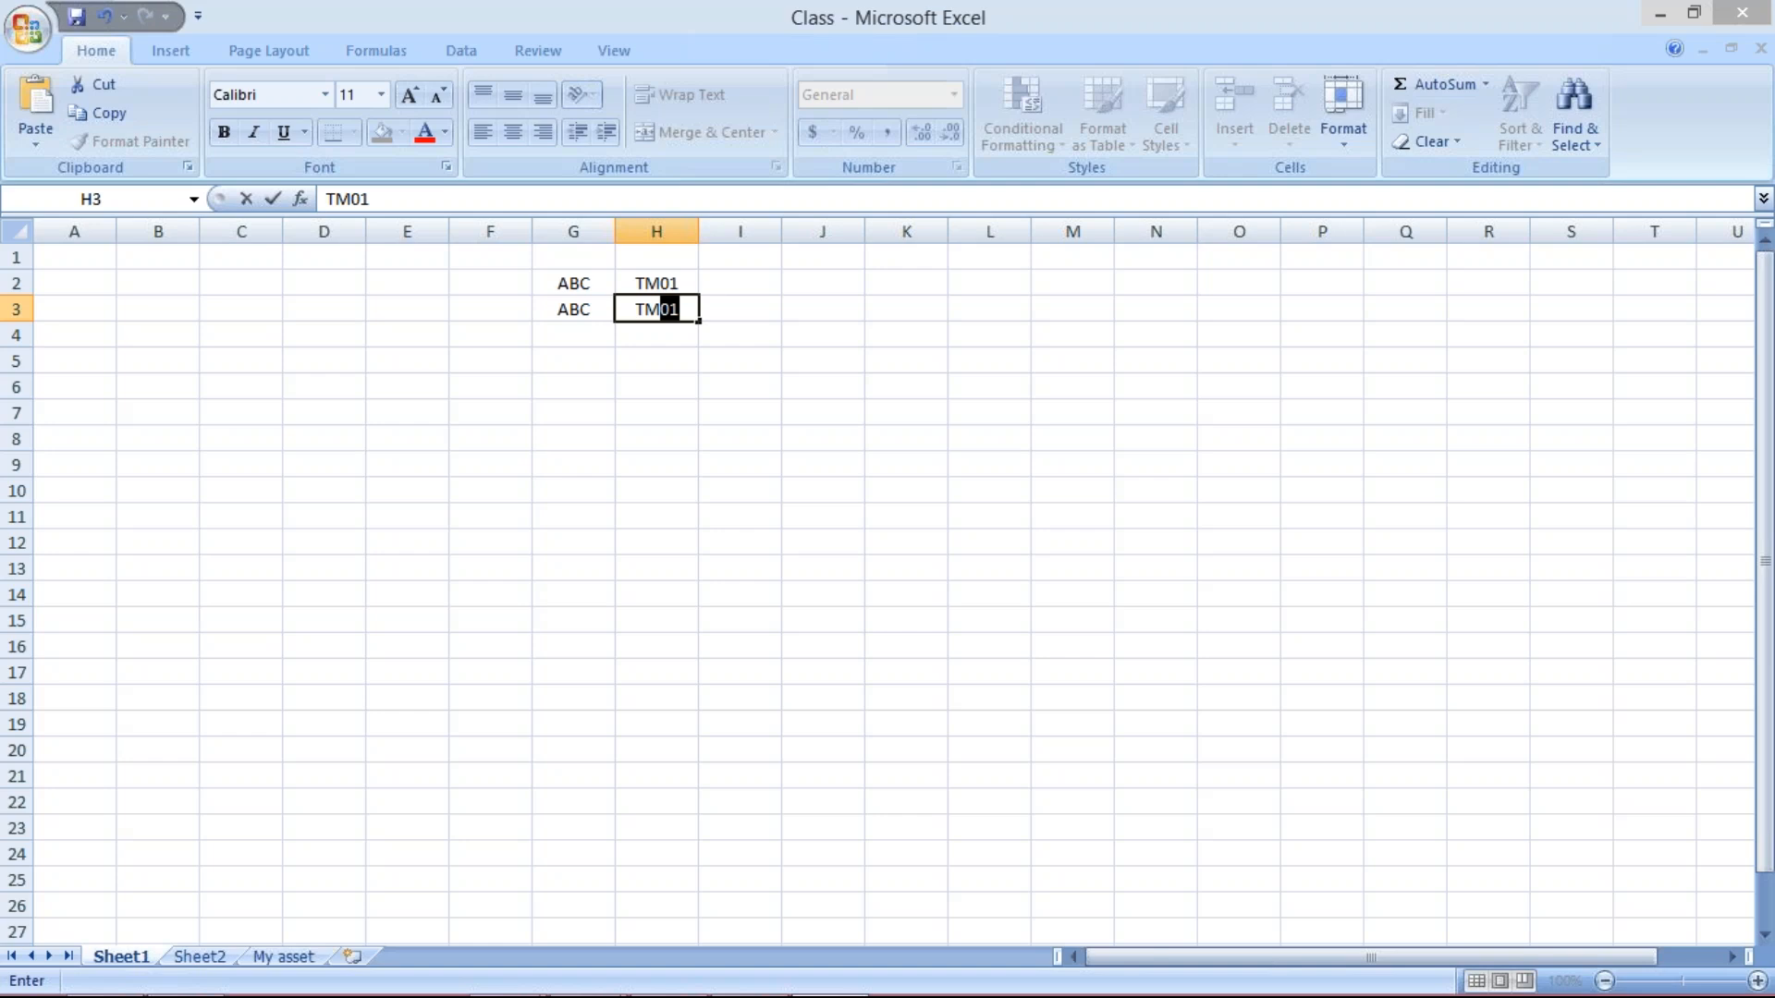
{"action": "type", "text": "02"}
{"action": "key", "text": "Return"}
Fill G4 with ABC from the cell above and enter TM03 in H4
{"action": "key", "text": "Left"}
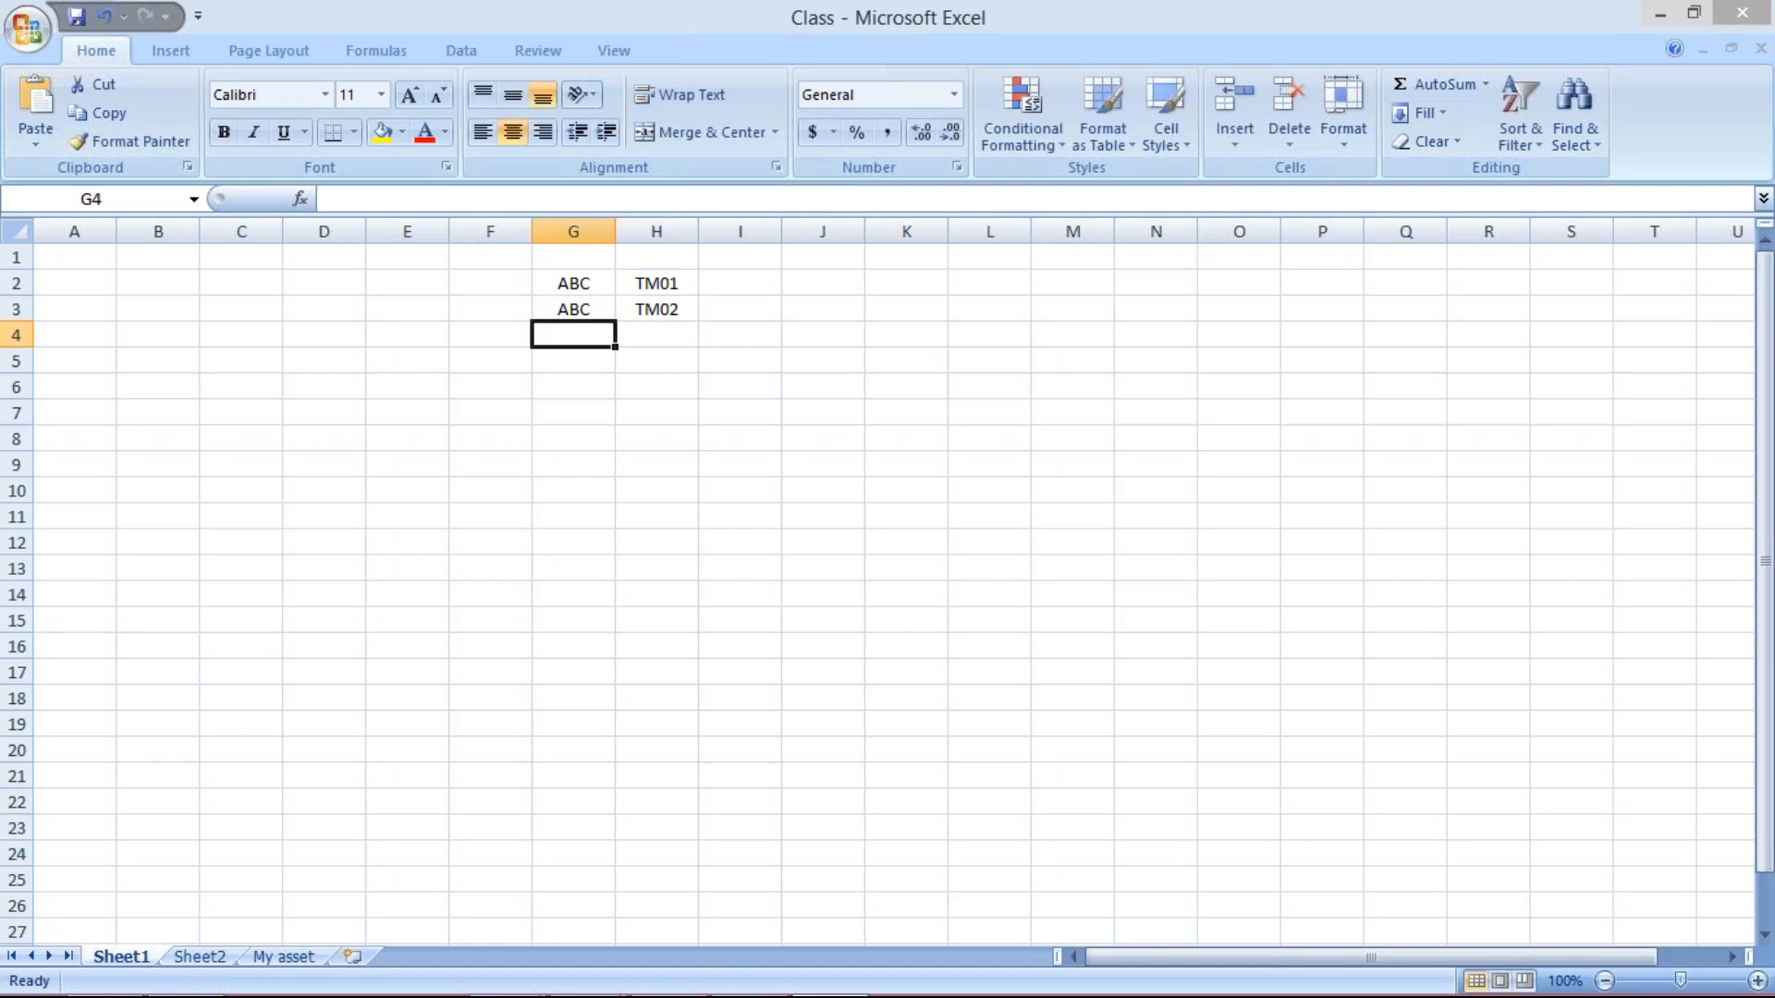
{"action": "key", "text": "ctrl+d"}
{"action": "left_click", "coordinate": [670, 327]}
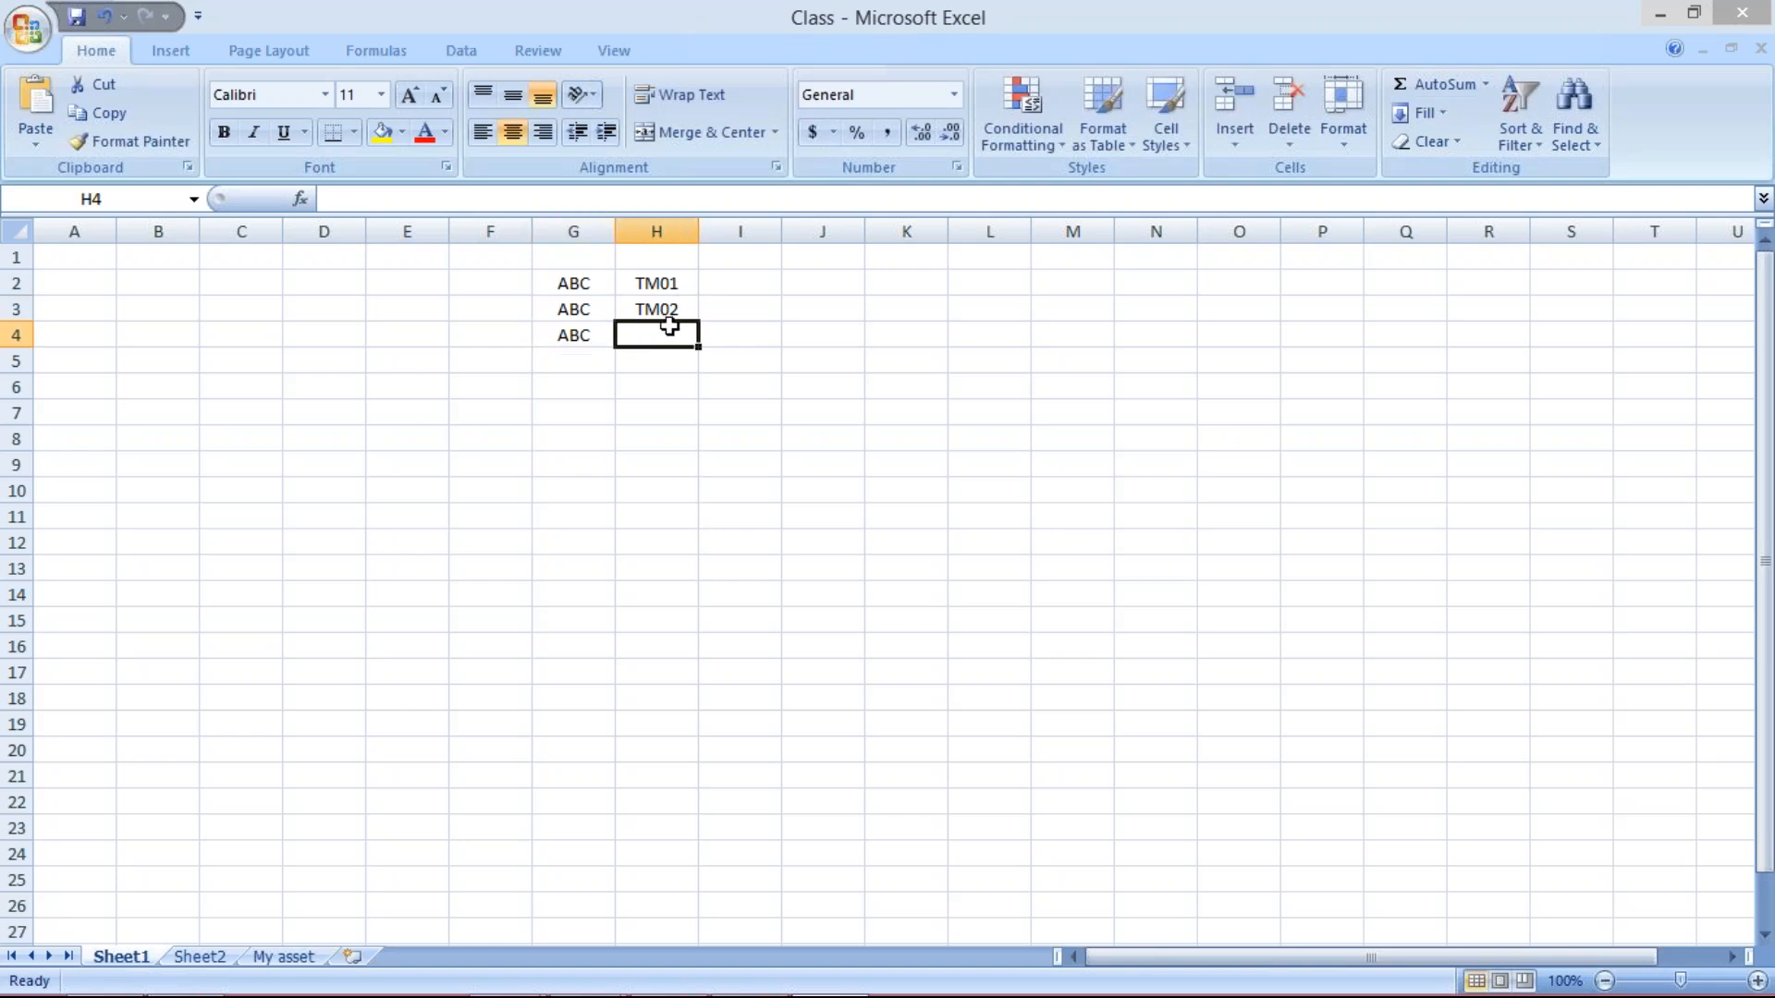
{"action": "type", "text": "TM03"}
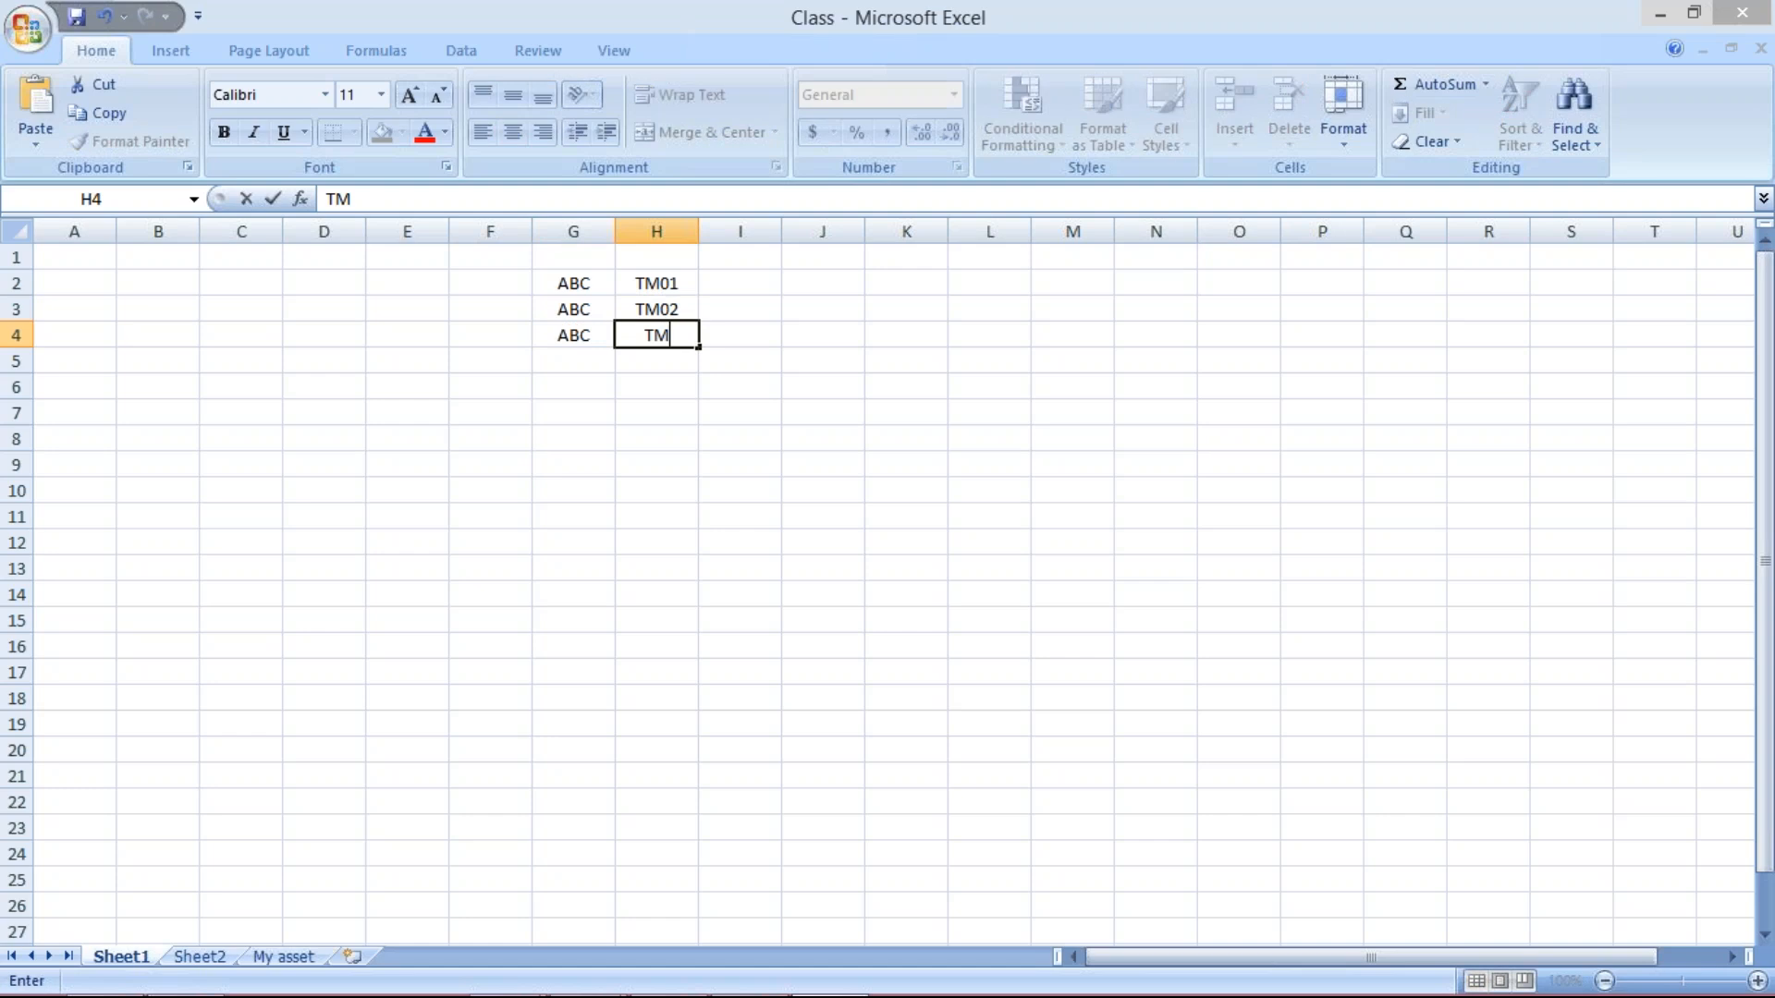
{"action": "key", "text": "Return"}
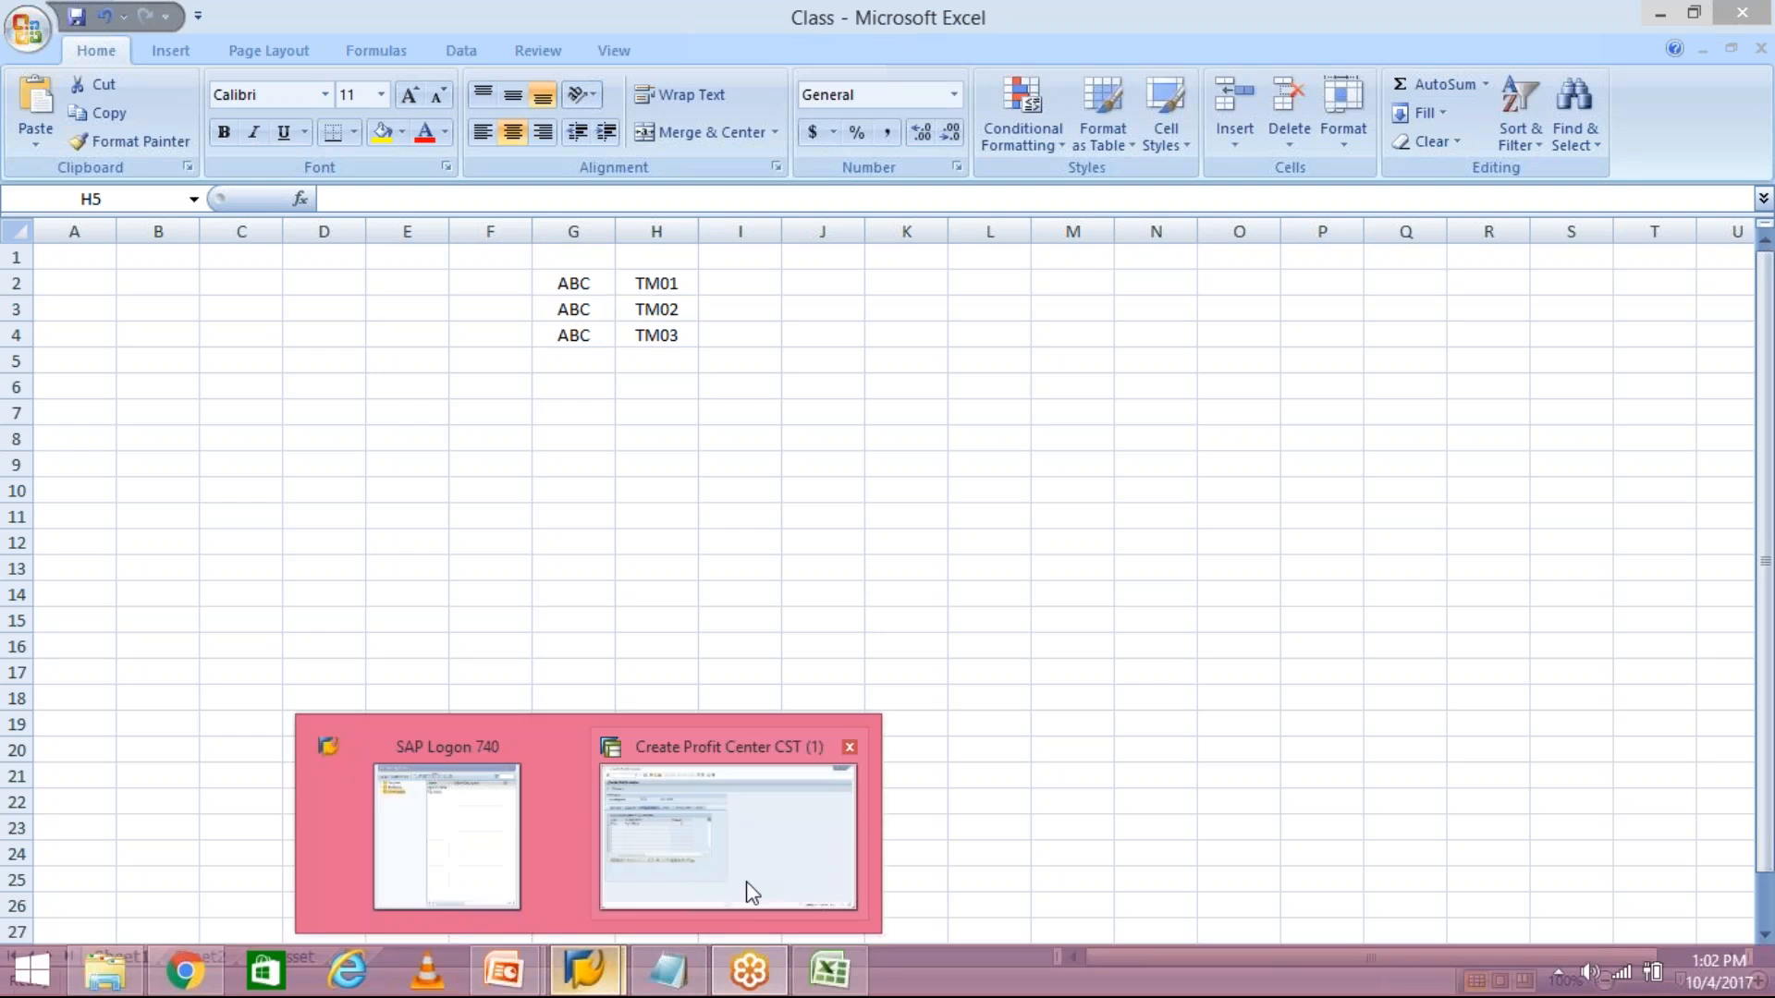
Switch back to SAP, remove company code TM03's assignment to the profit center and restore it
{"action": "left_click", "coordinate": [747, 885]}
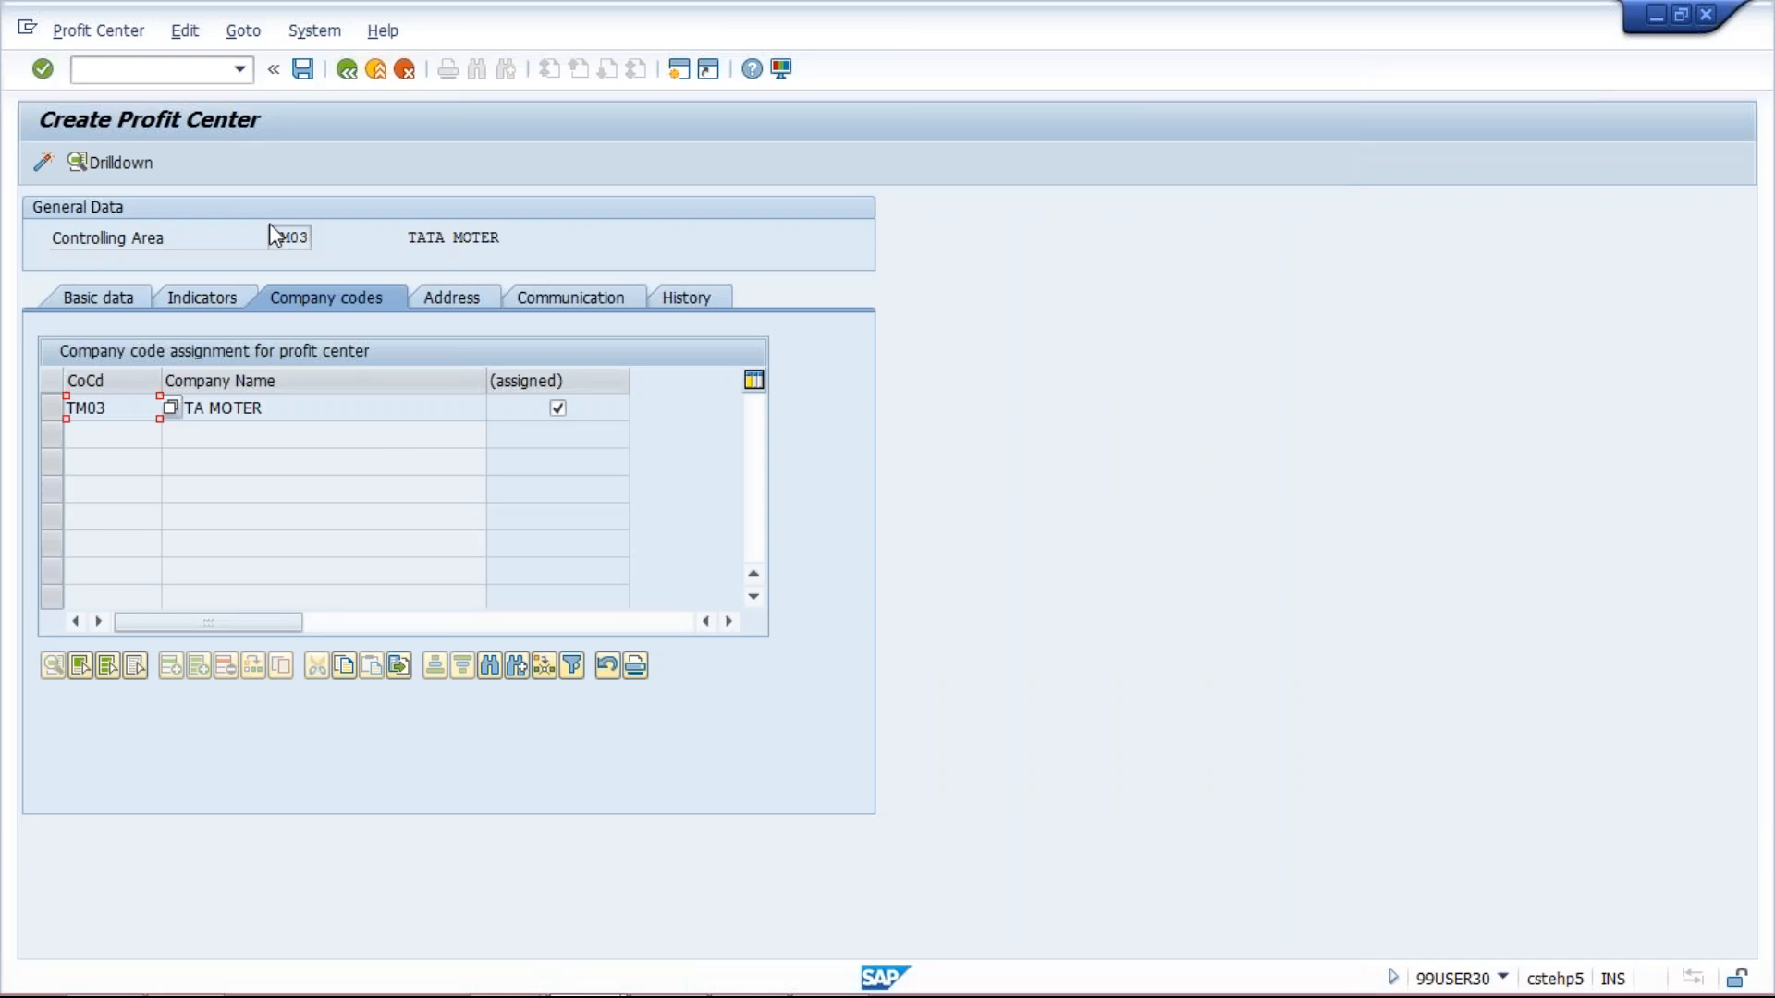
{"action": "left_click", "coordinate": [271, 233]}
{"action": "left_click", "coordinate": [557, 407]}
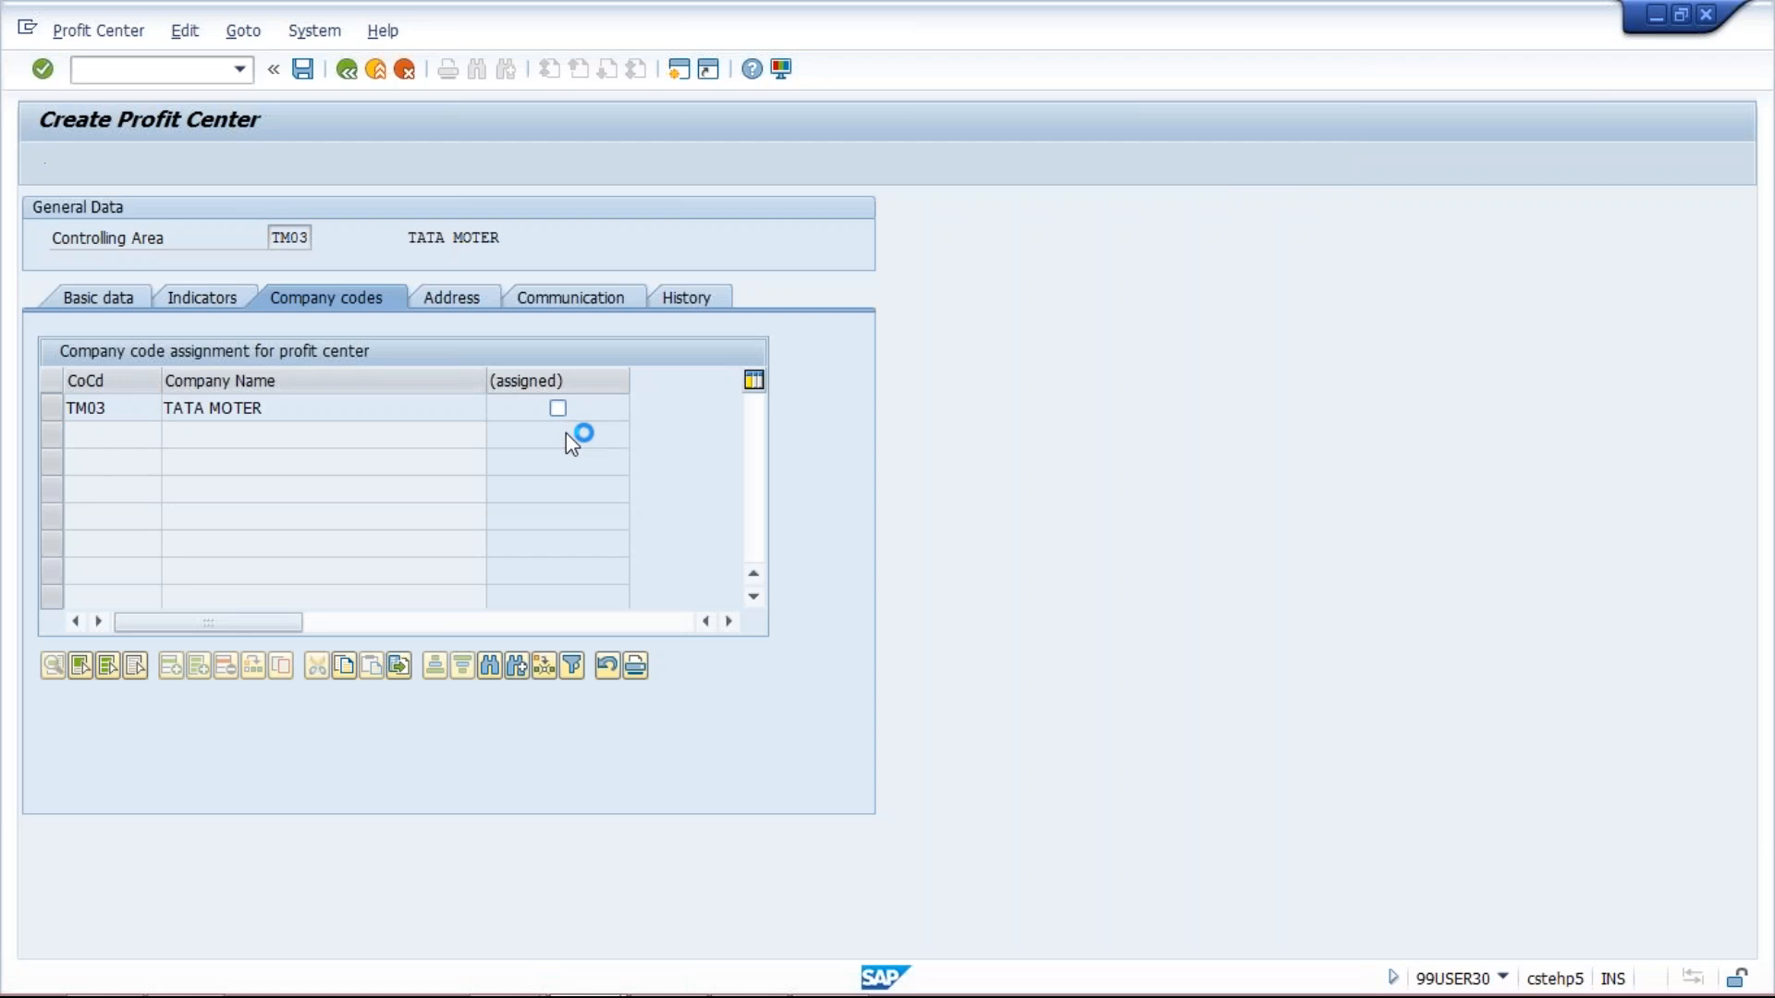
{"action": "left_click", "coordinate": [557, 408]}
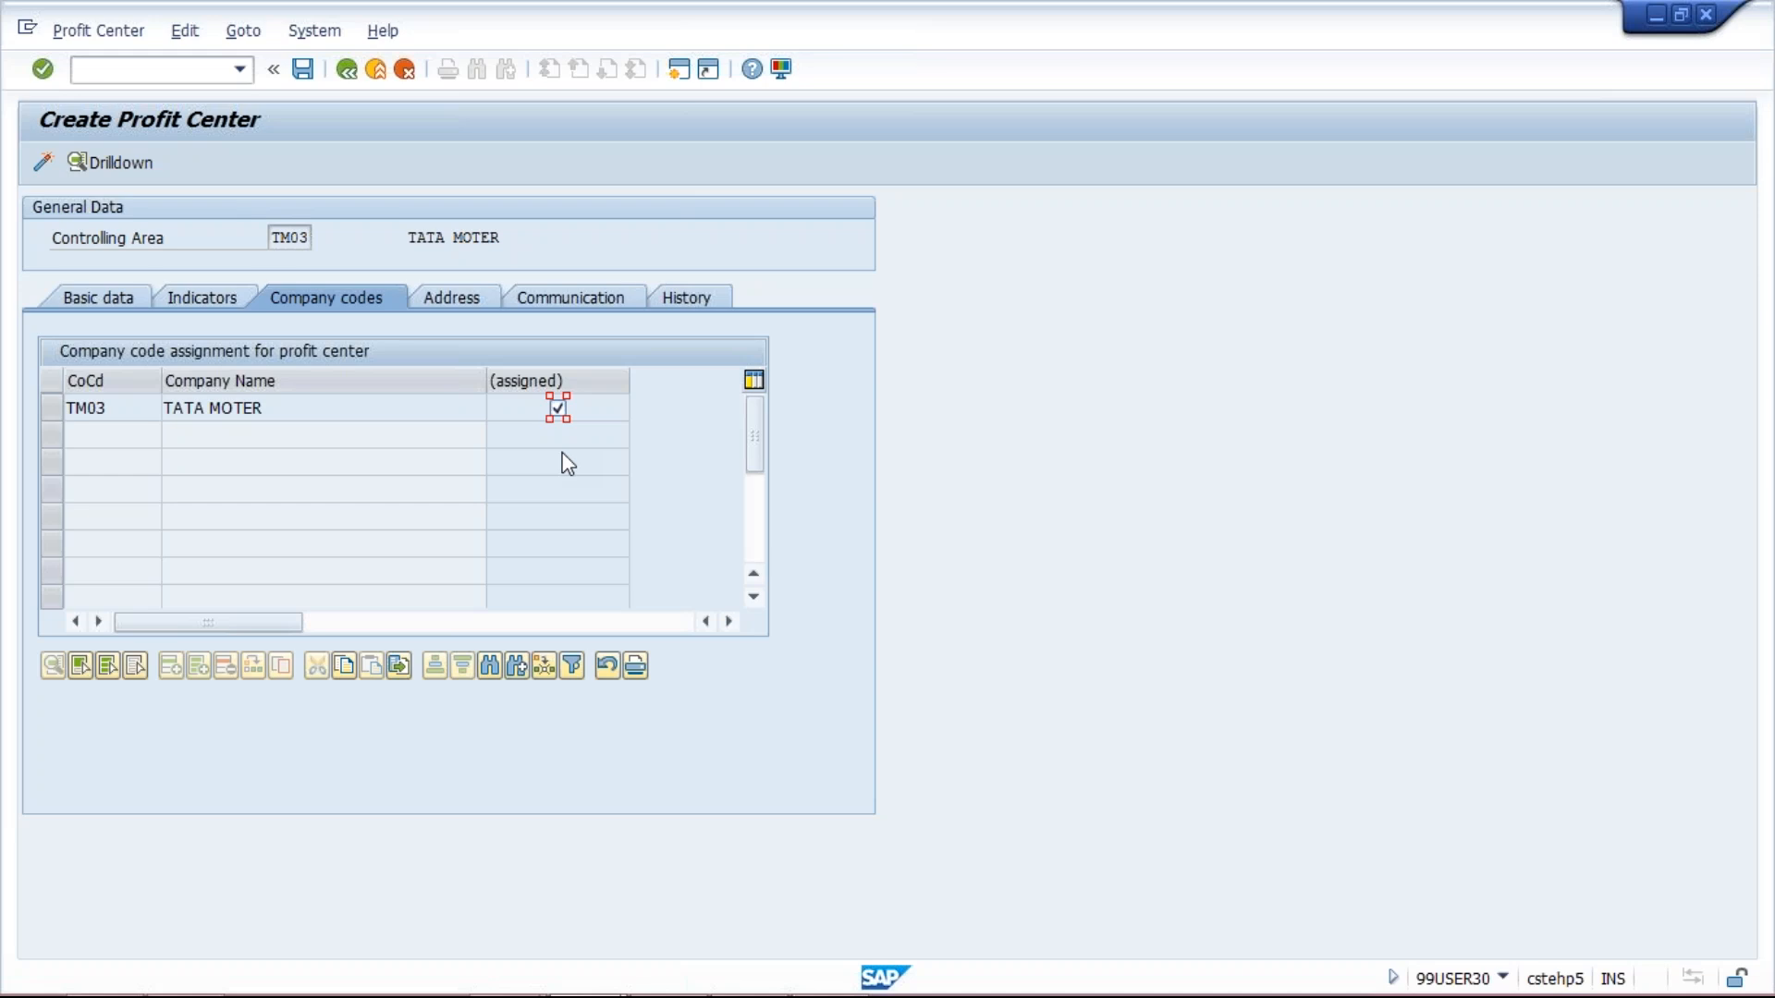
Check the controlling area in SAP, and switch to Excel to review the ABC entries with codes TM01, TM02 and TM03
{"action": "left_click", "coordinate": [275, 238]}
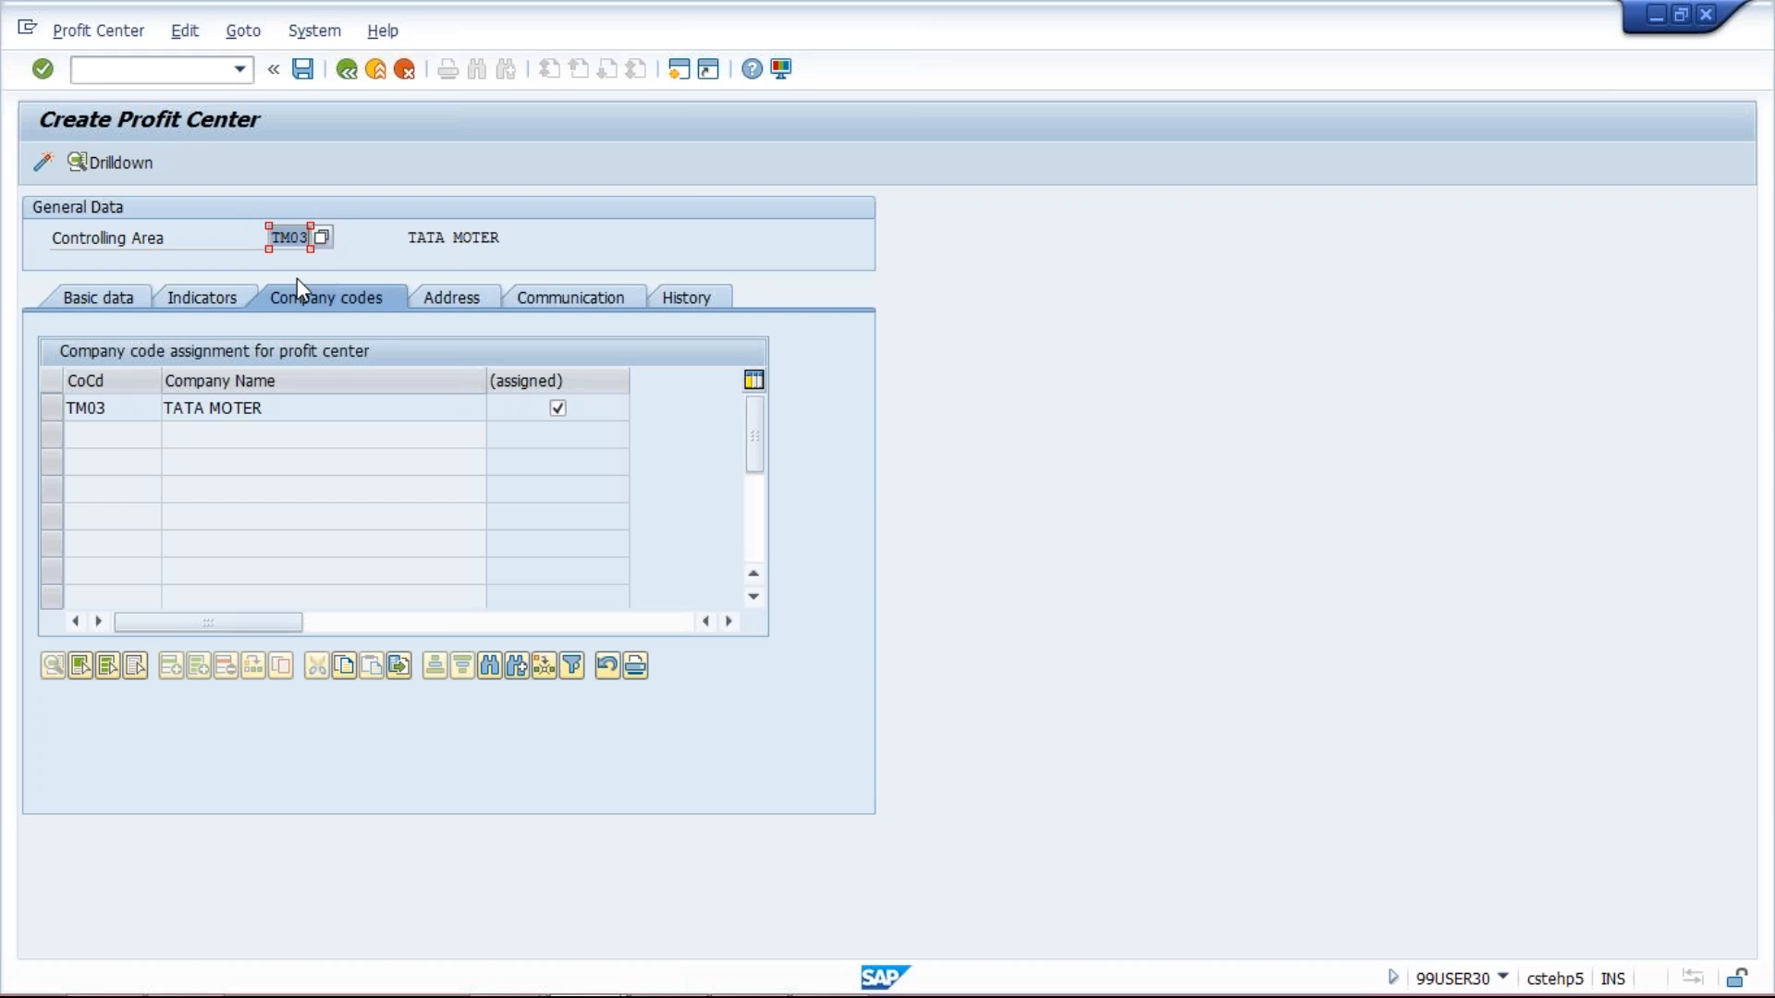
{"action": "left_click", "coordinate": [1479, 847]}
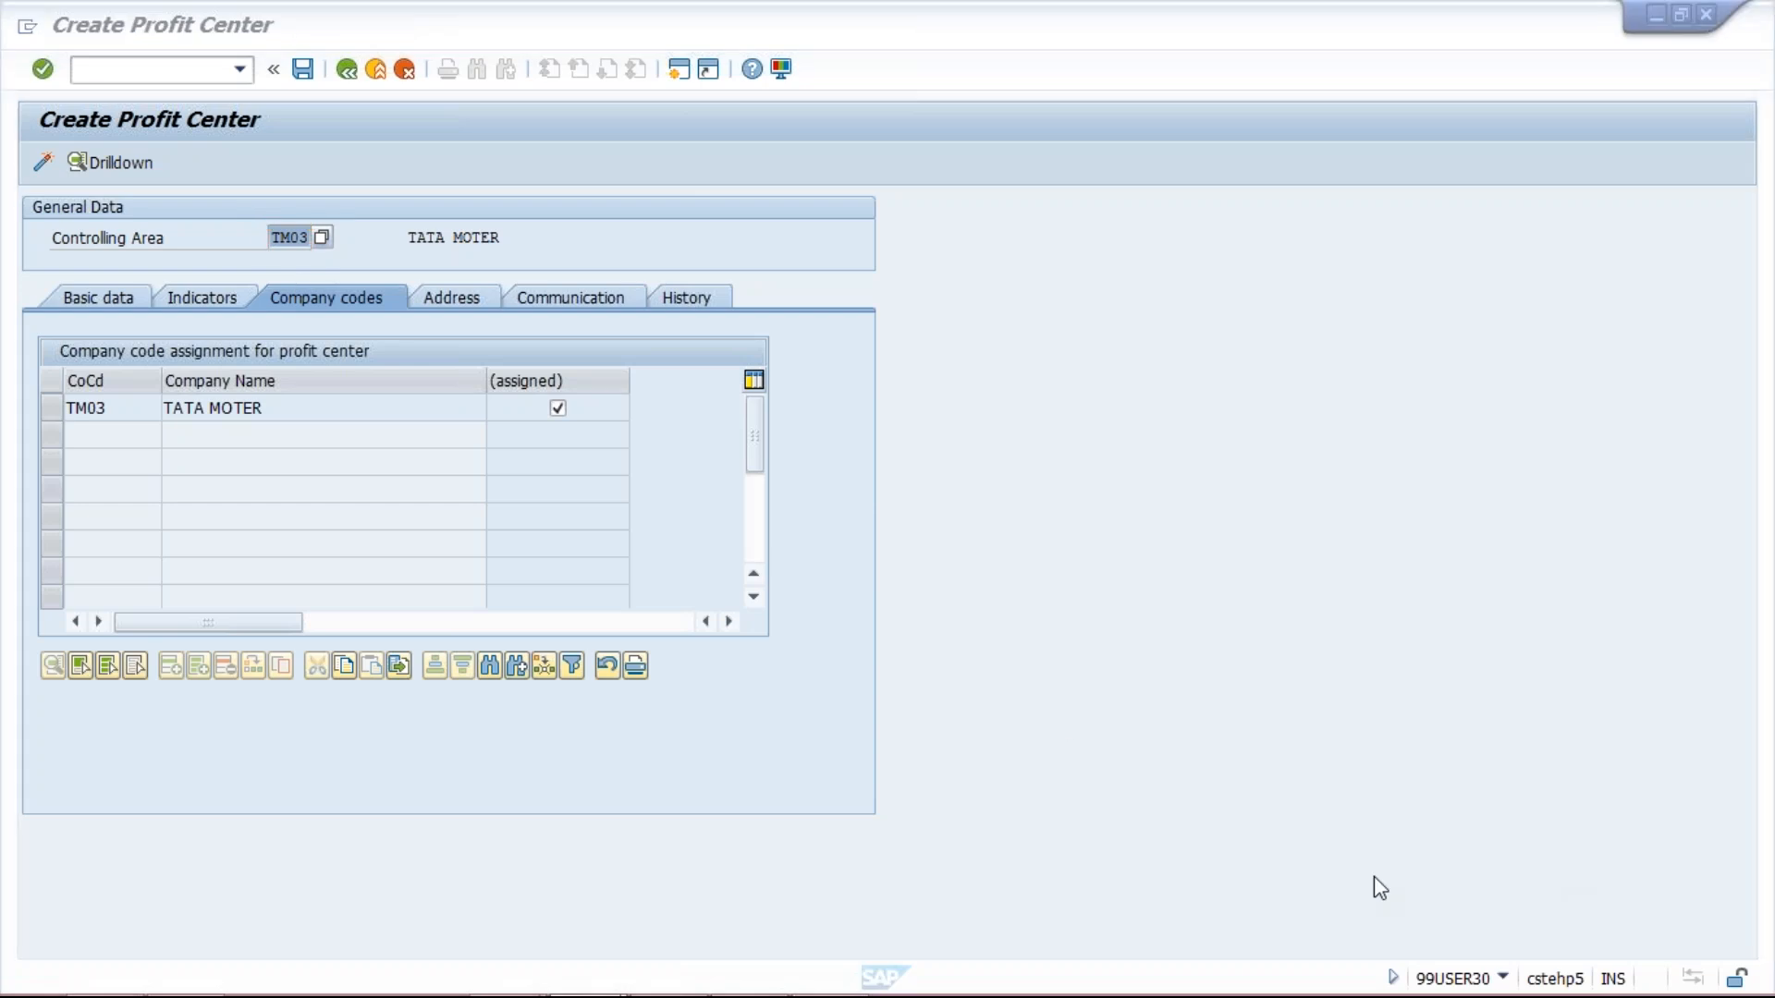
{"action": "left_click", "coordinate": [692, 929]}
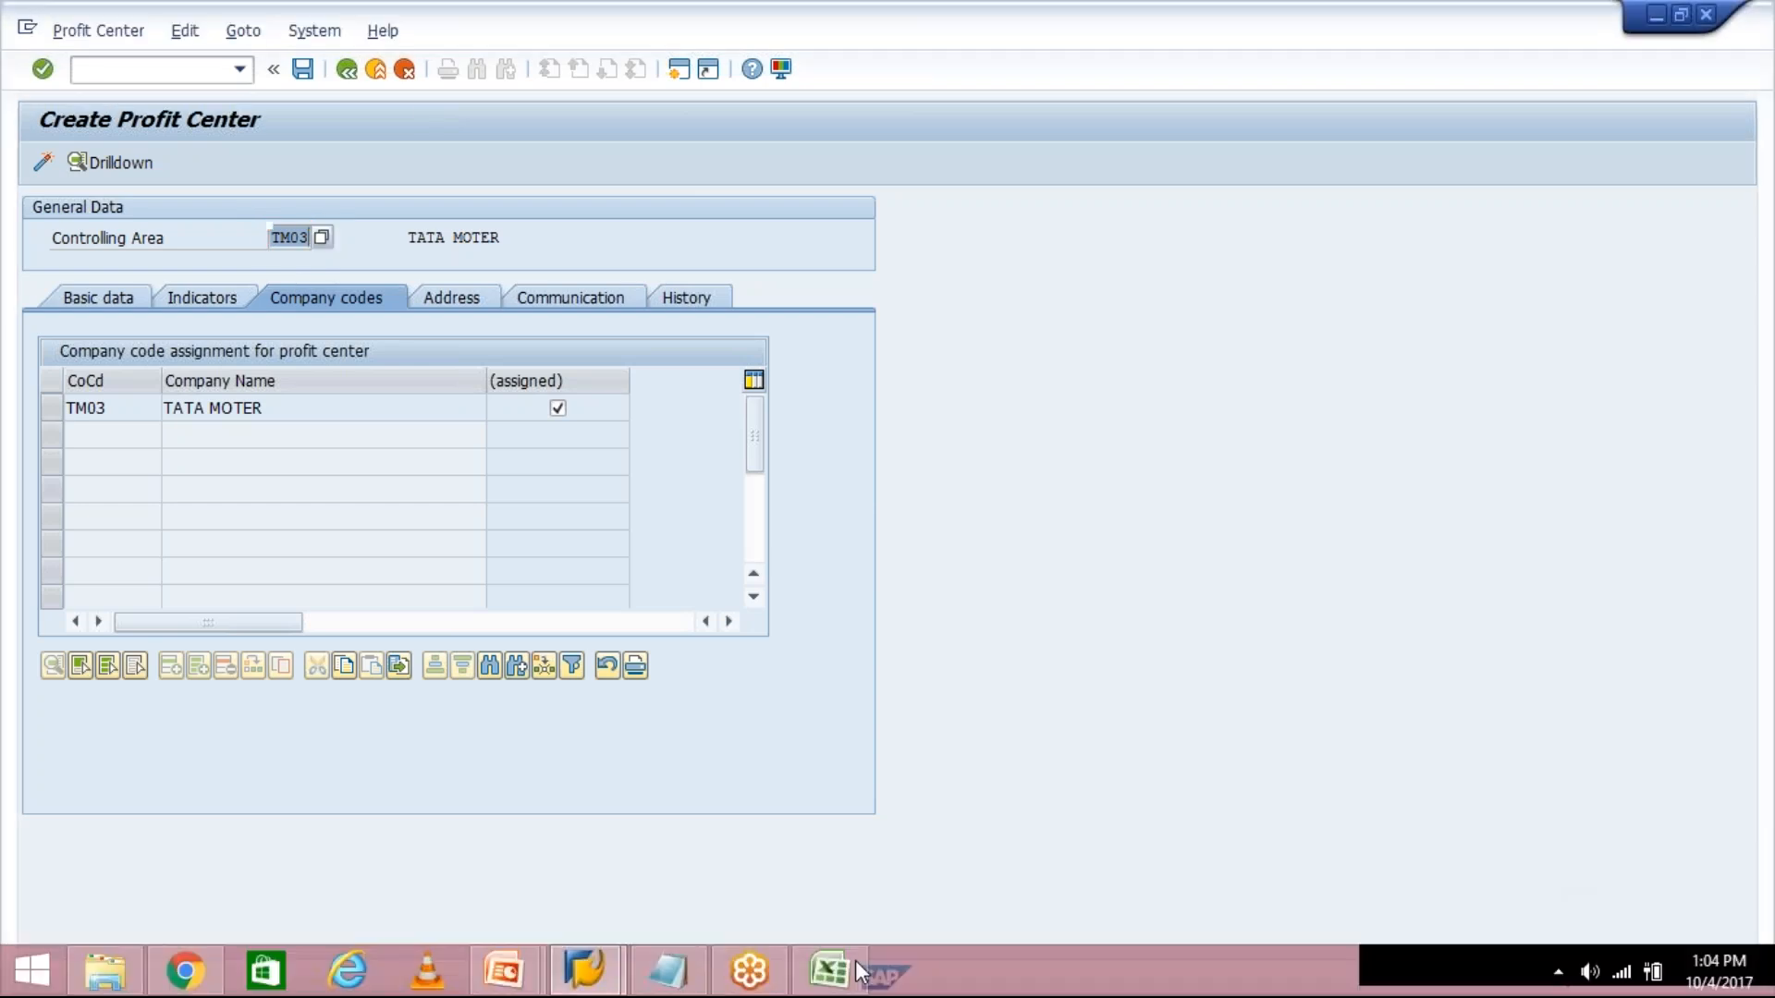
{"action": "left_click", "coordinate": [856, 962]}
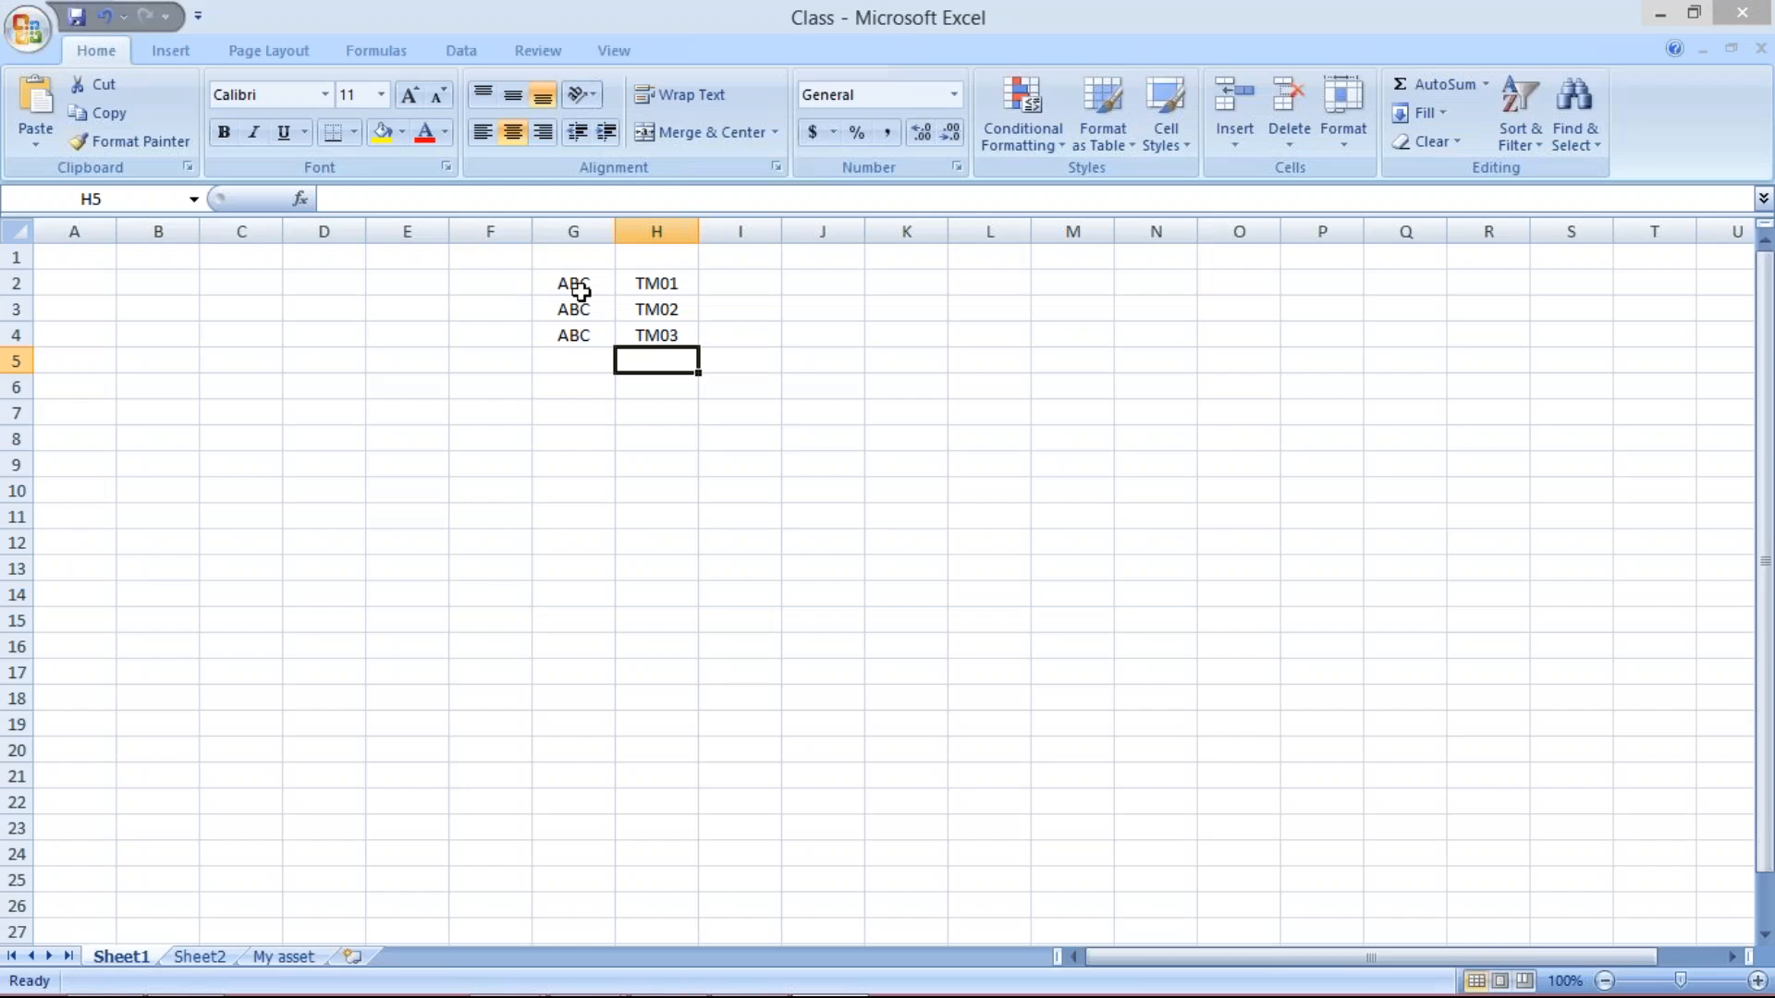
{"action": "left_click", "coordinate": [574, 288]}
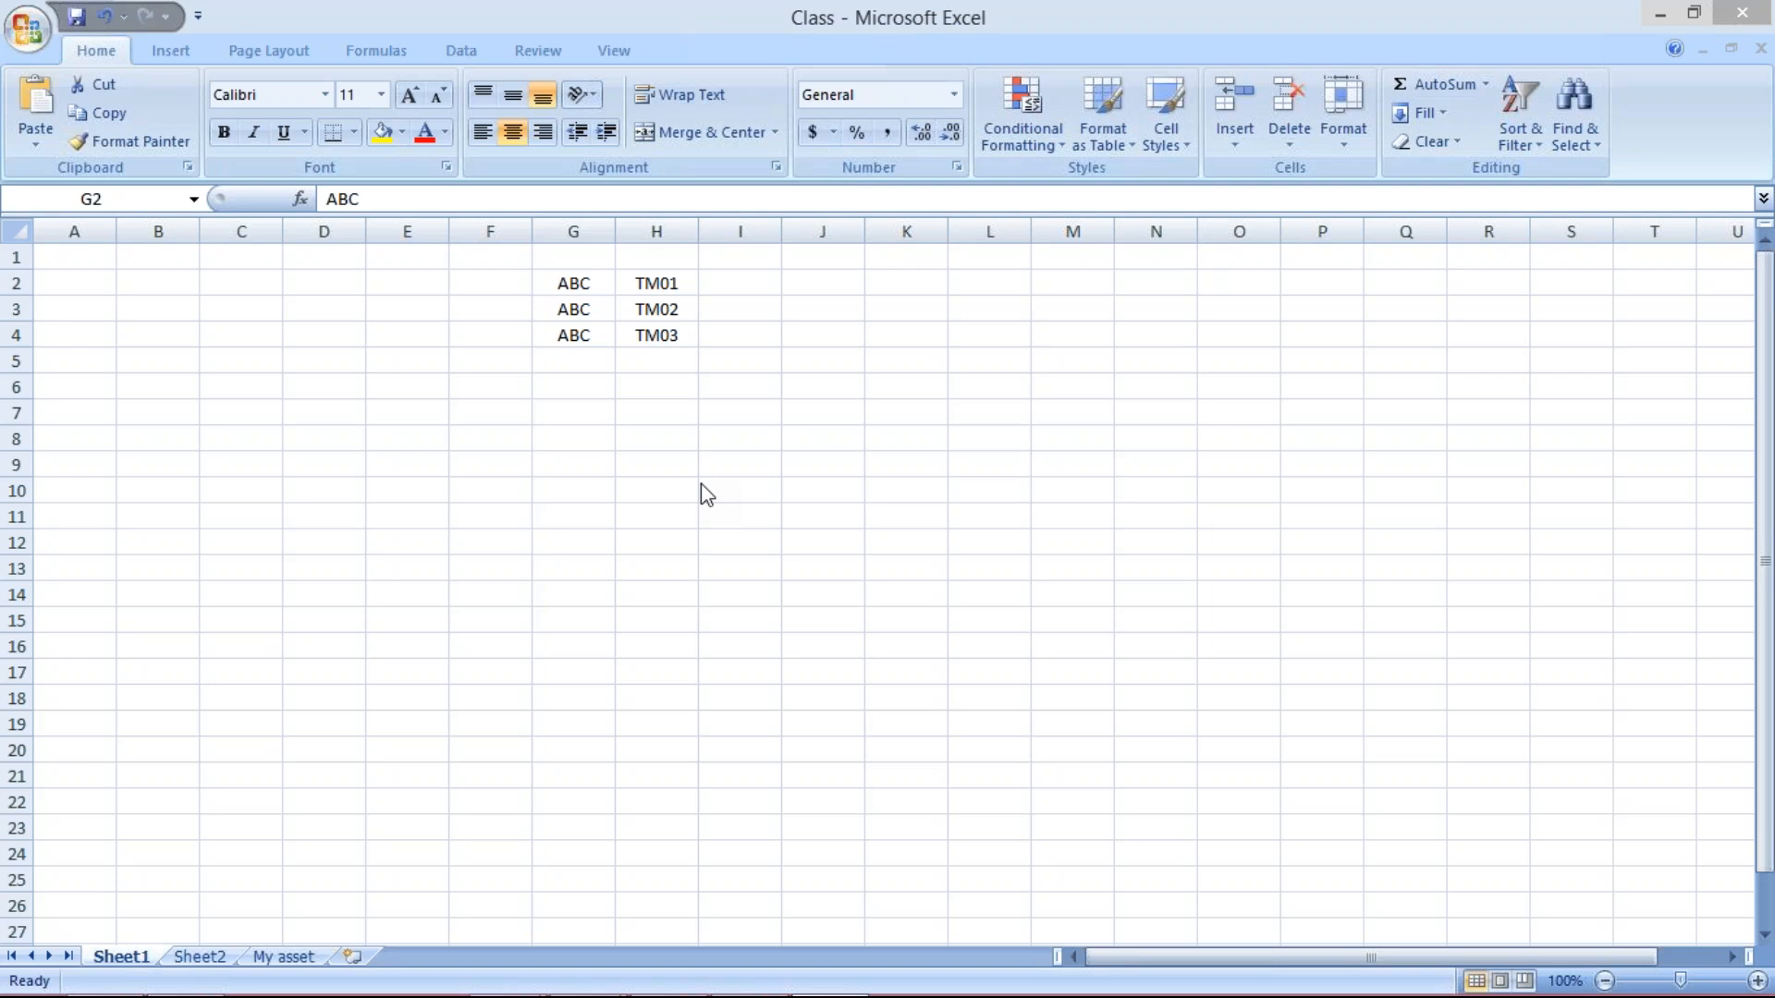
{"action": "left_click", "coordinate": [592, 280]}
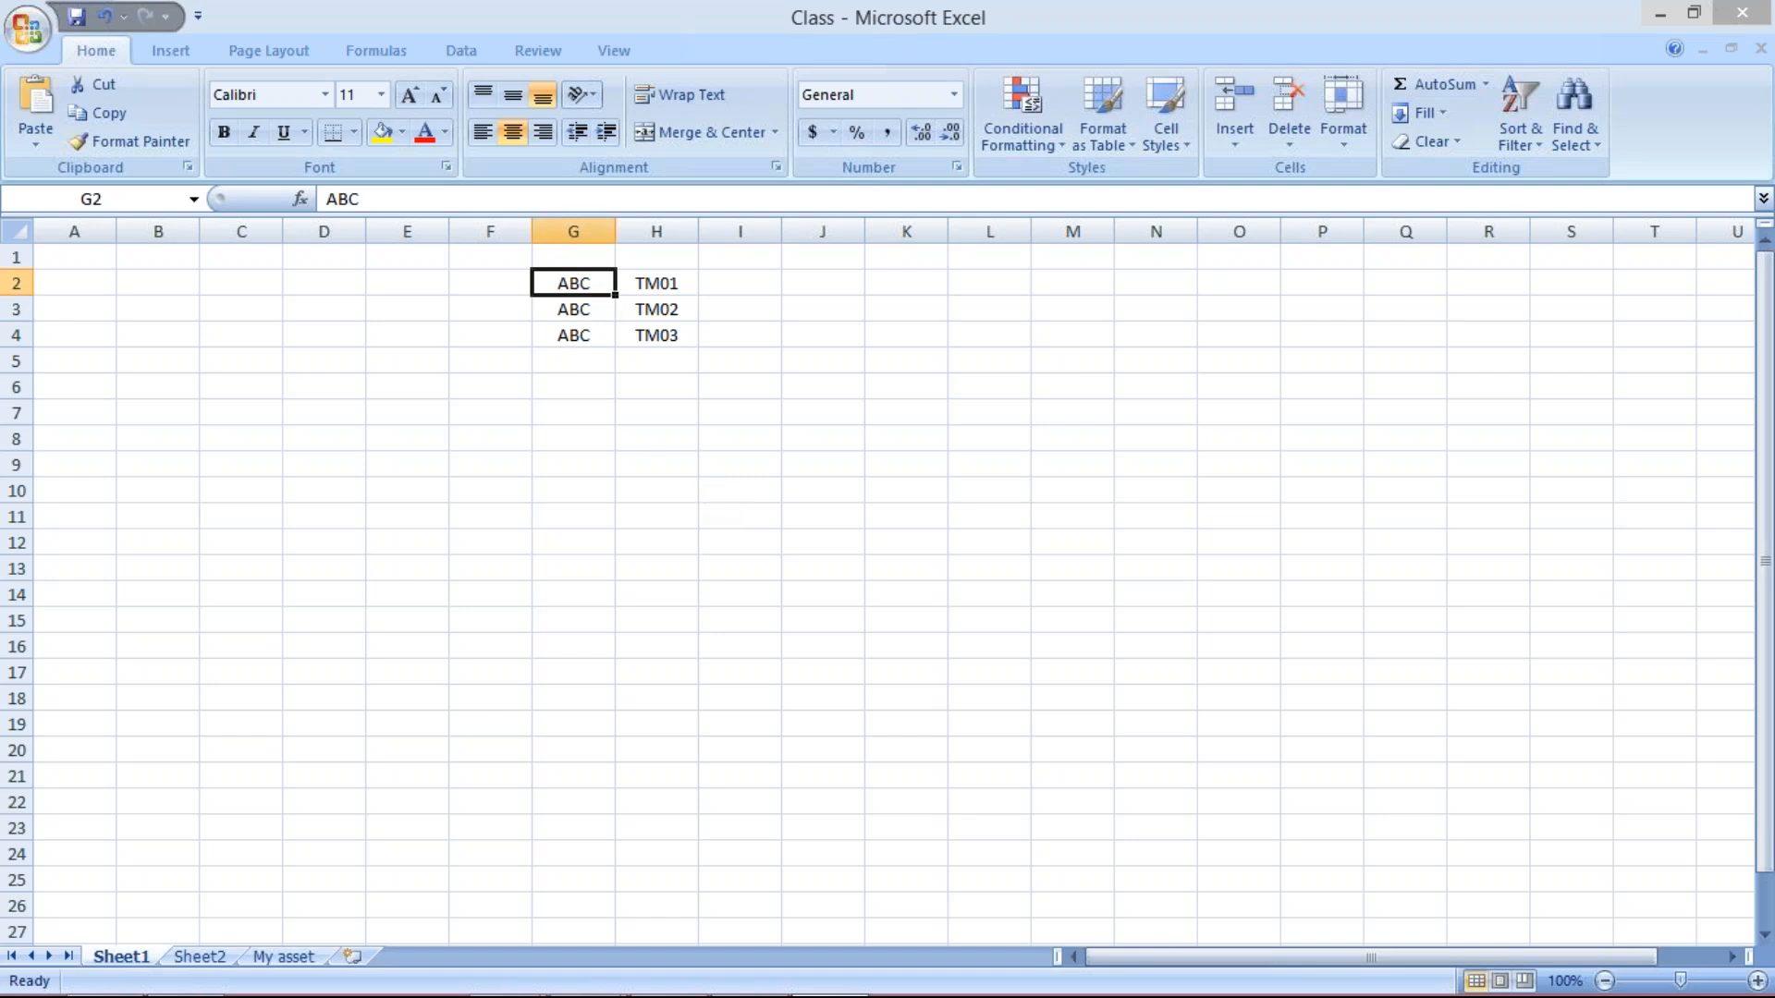
{"action": "left_click", "coordinate": [662, 289]}
{"action": "left_click", "coordinate": [655, 310]}
{"action": "left_click", "coordinate": [660, 340]}
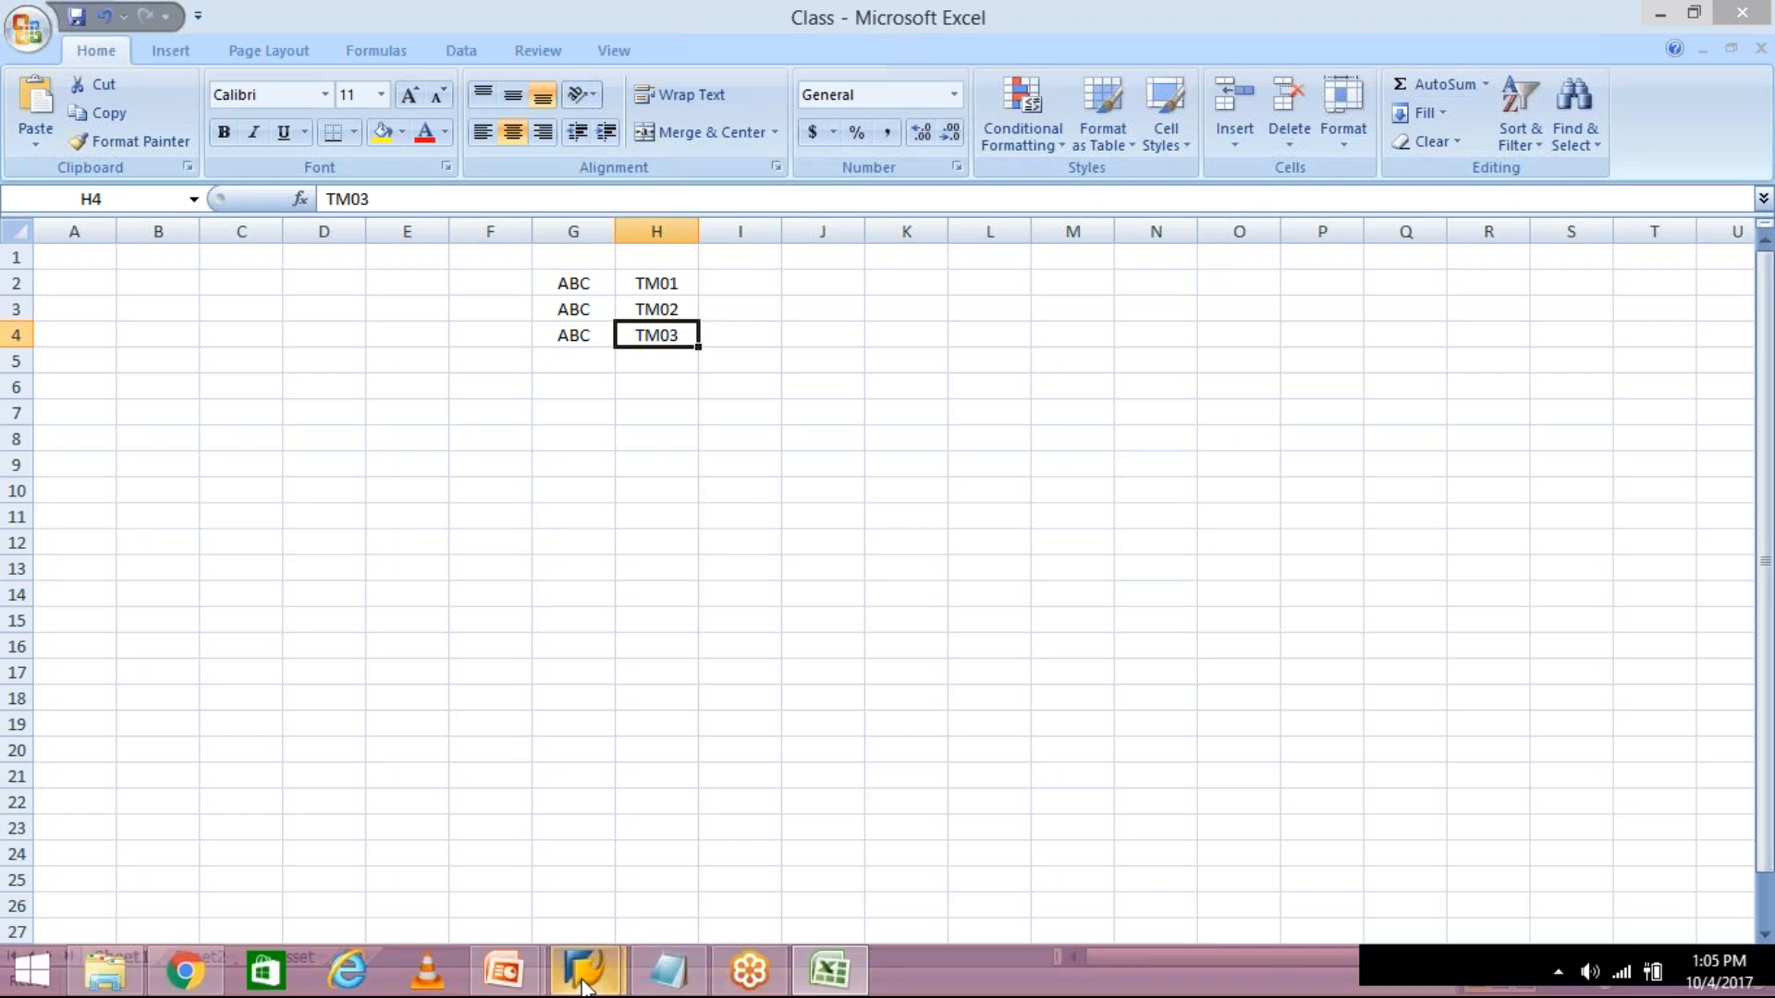
Switch back to the SAP window for creating the profit center
{"action": "mouse_move", "coordinate": [584, 971]}
{"action": "left_click", "coordinate": [752, 862]}
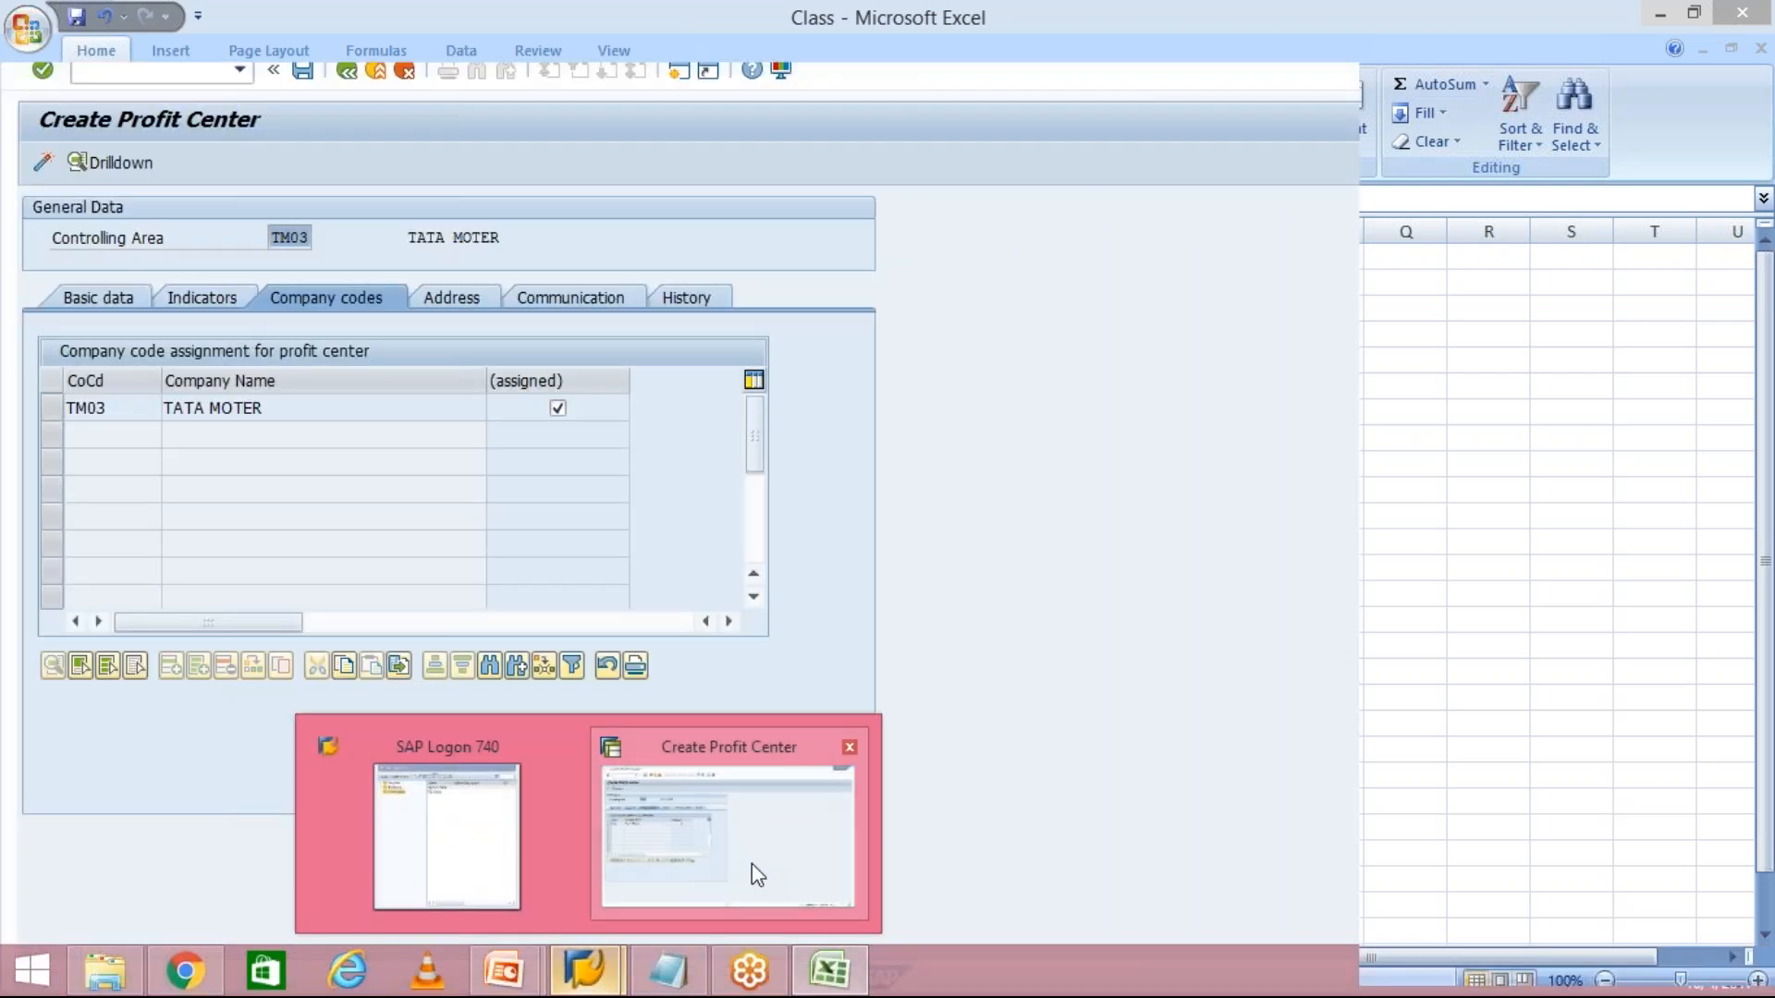
{"action": "left_click", "coordinate": [751, 863]}
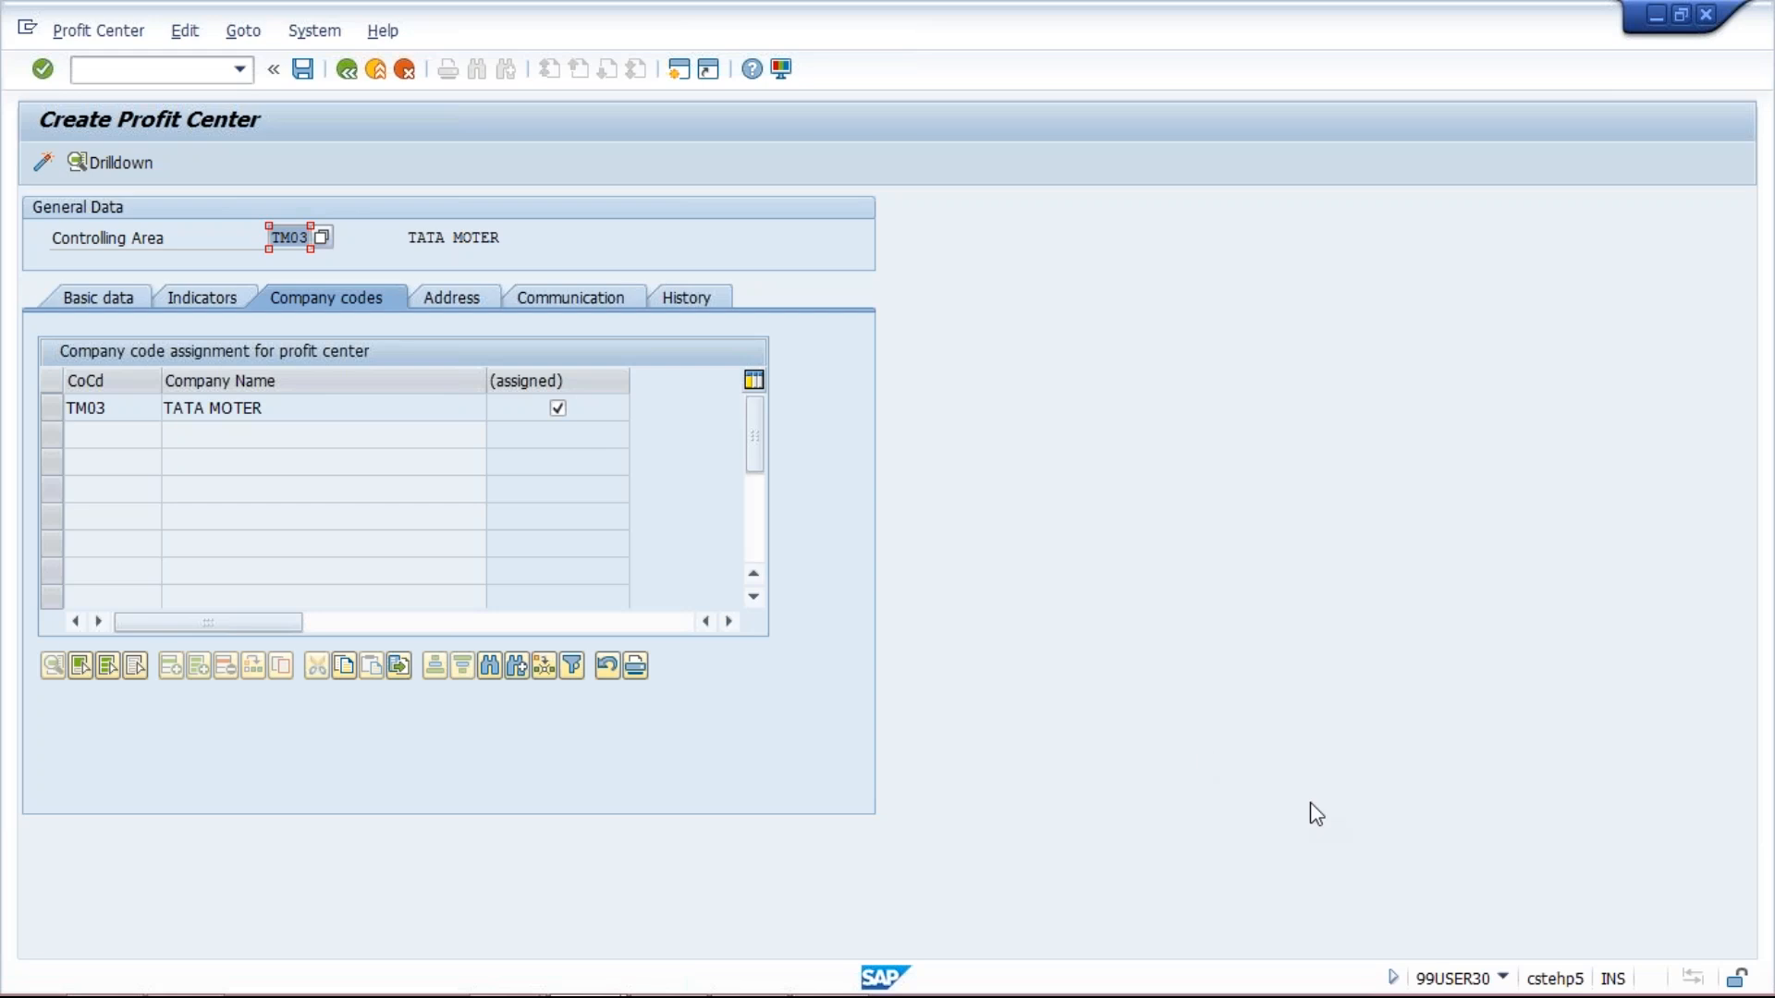
{"action": "left_click", "coordinate": [1169, 806]}
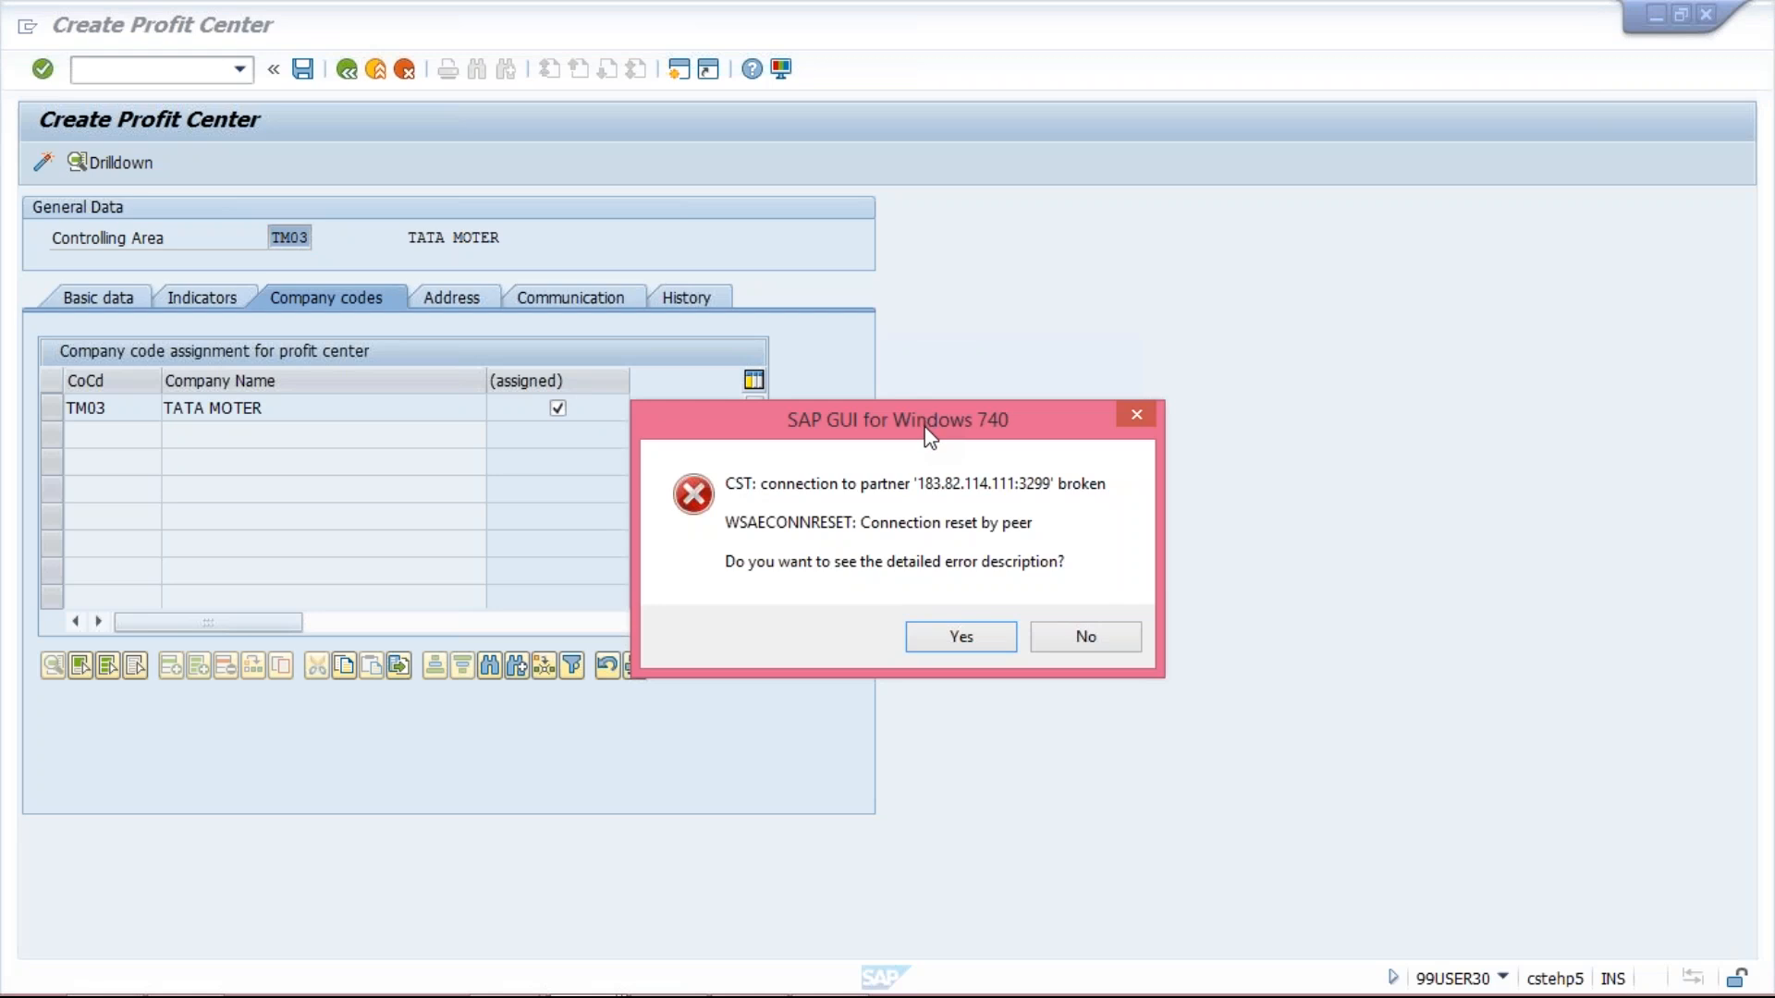
Move the connection error message out of the way and select the TM03 company code row
{"action": "left_click_drag", "start_coordinate": [929, 422], "coordinate": [1024, 996]}
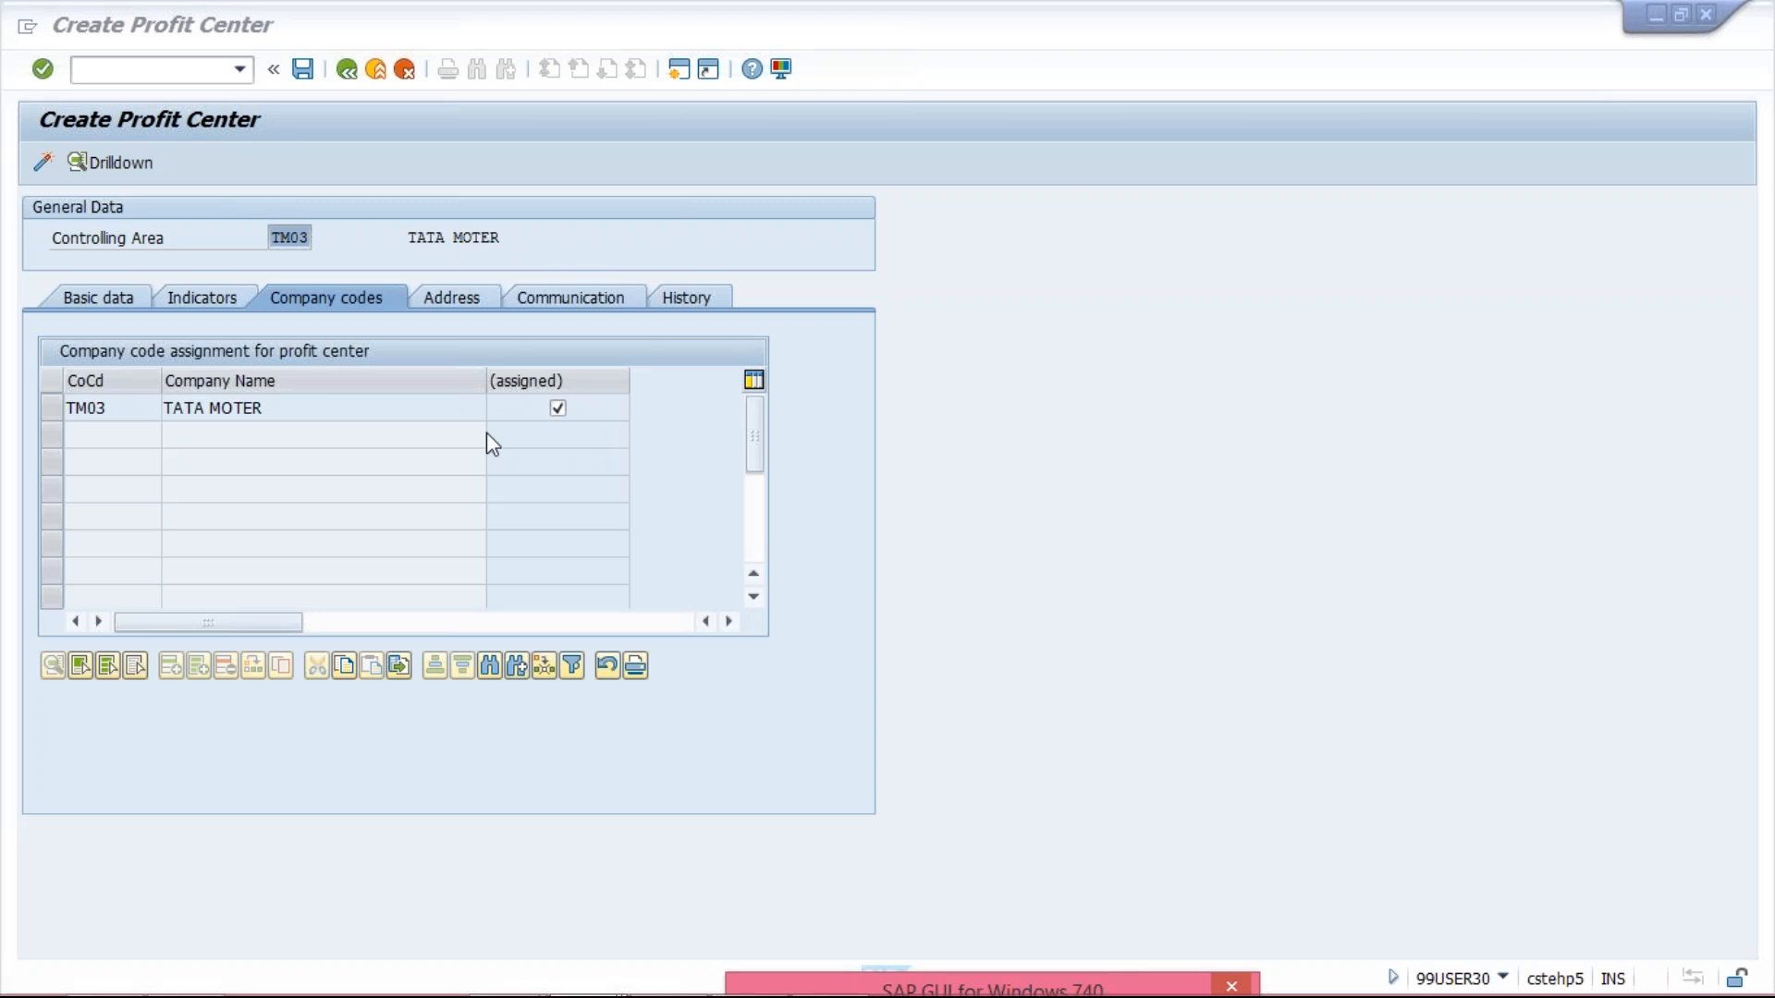
{"action": "left_click", "coordinate": [52, 401]}
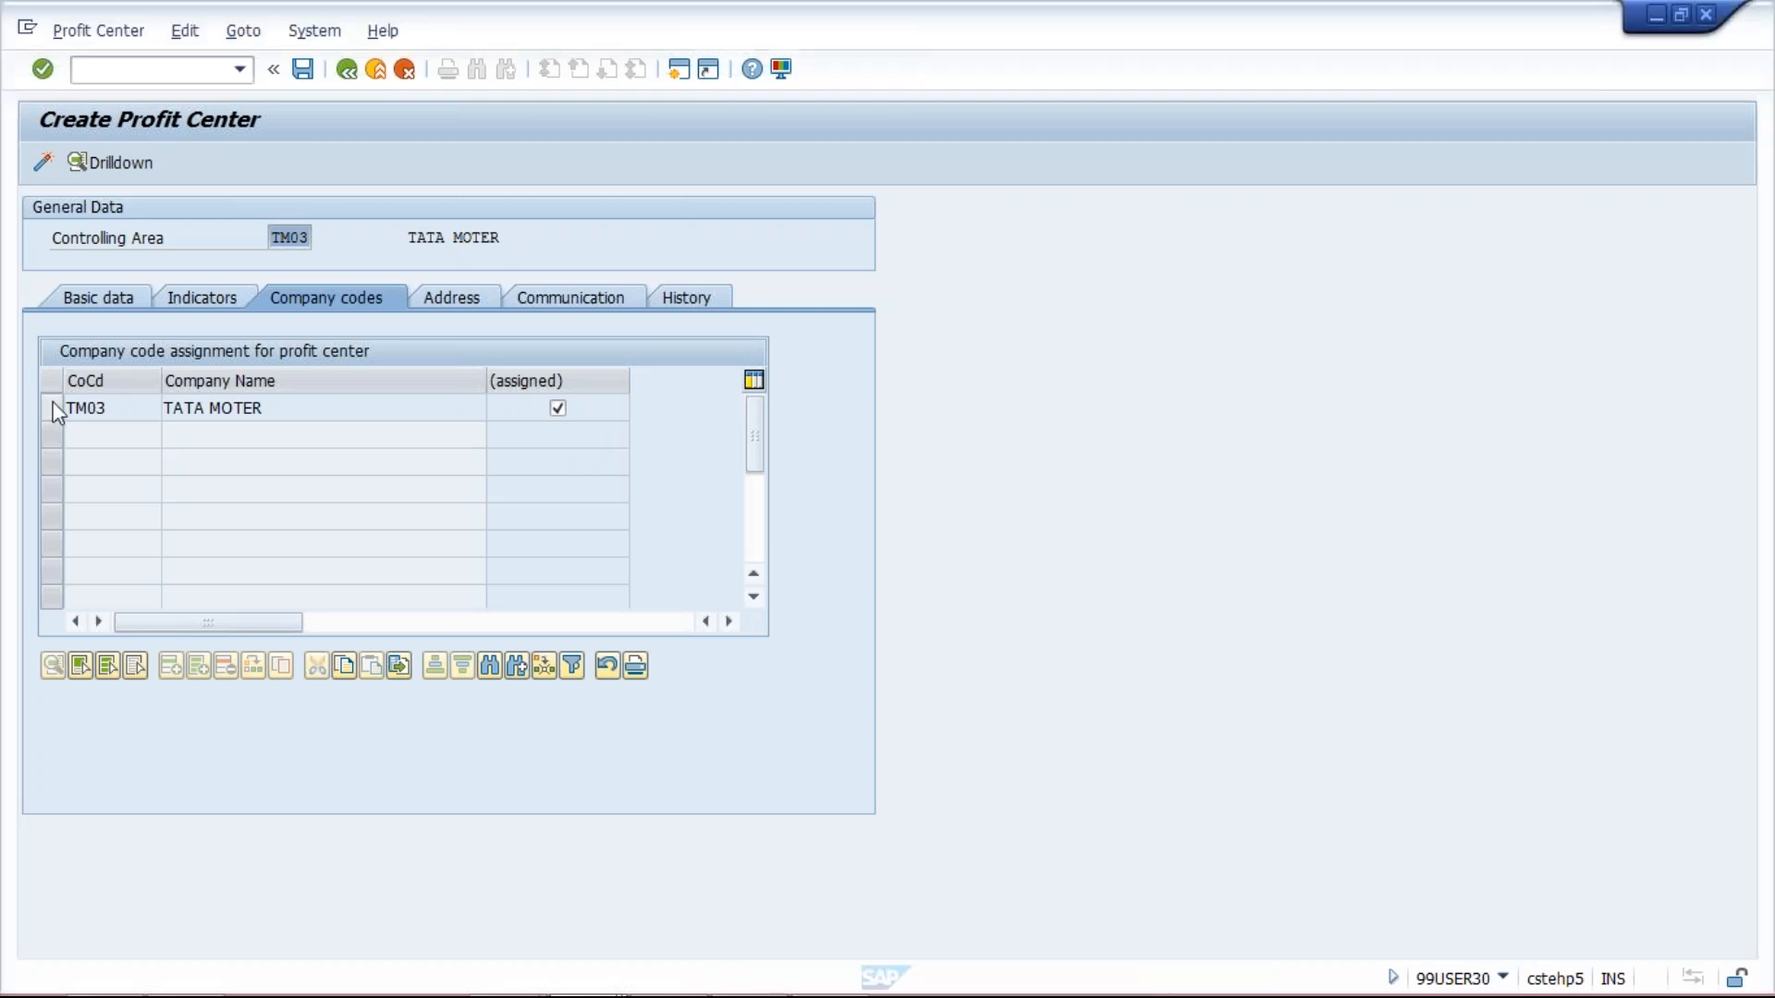
{"action": "left_click", "coordinate": [268, 407]}
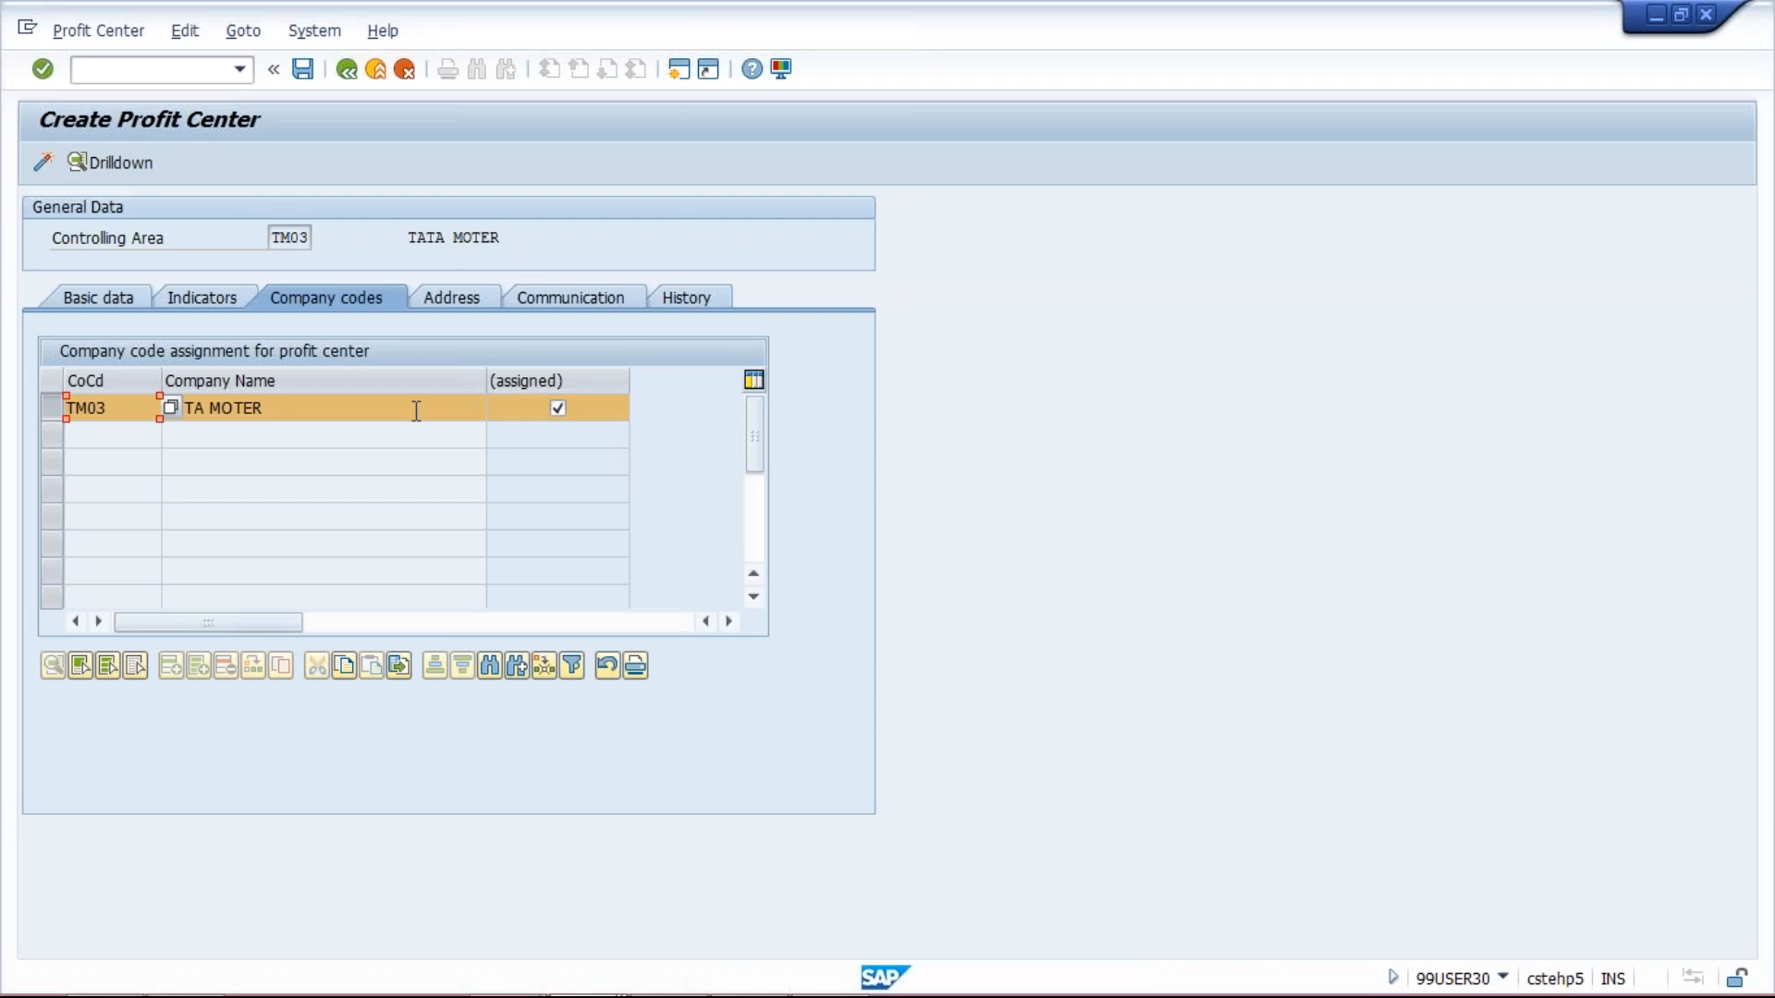